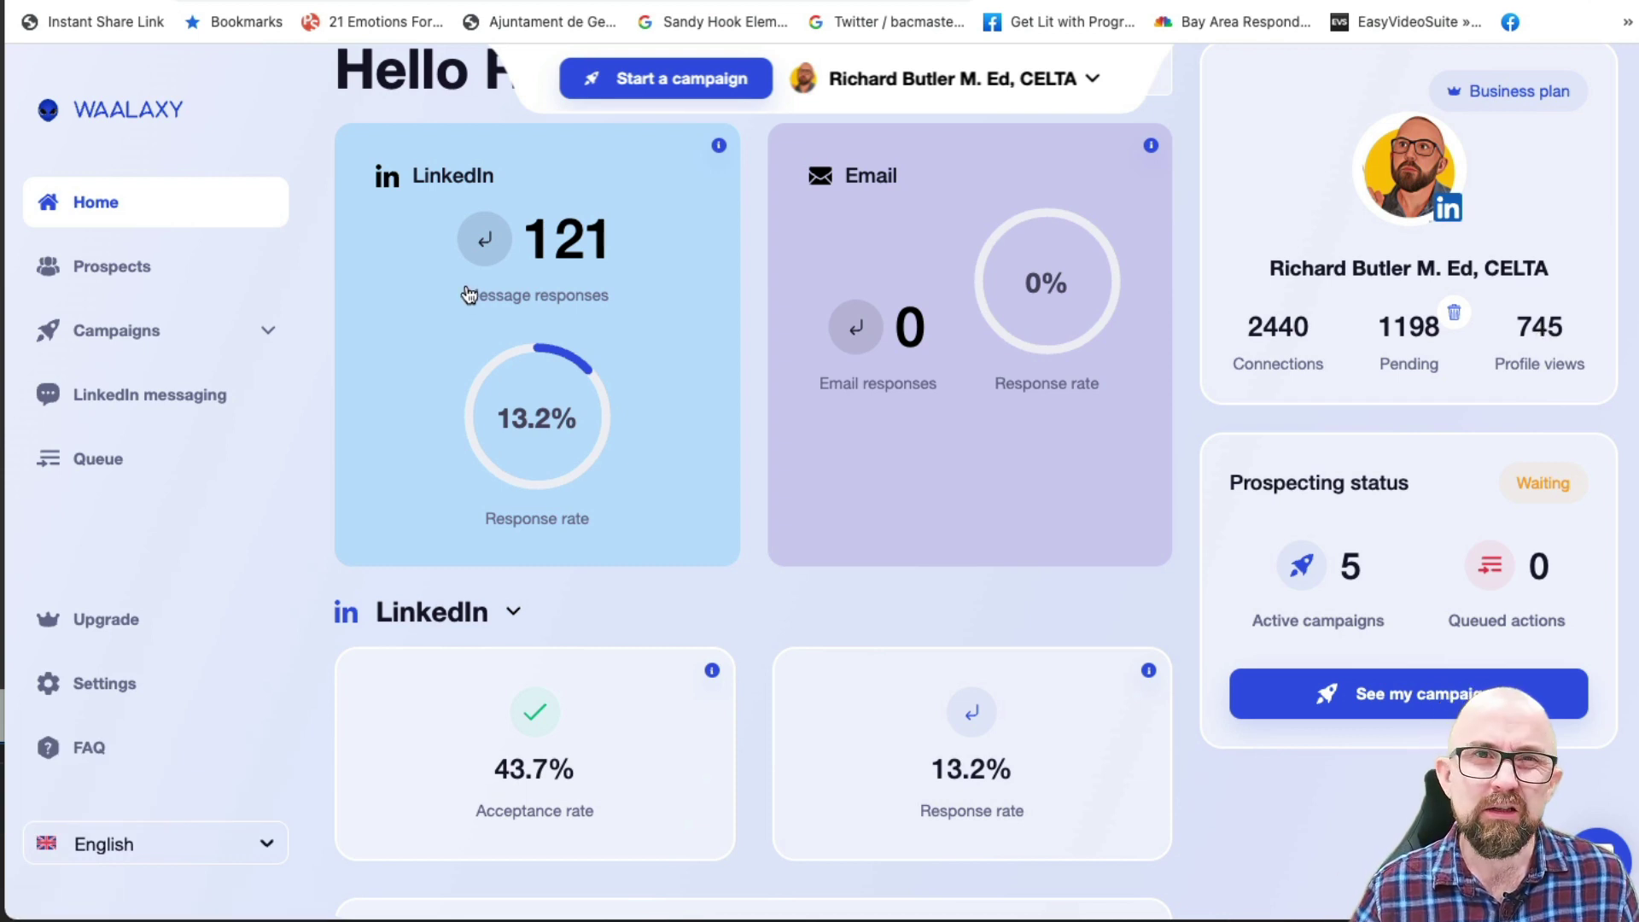
Open the prospect list "15.04 talent acquisition portugal 15.04" and filter its LinkedIn messages by Has replied
click(167, 275)
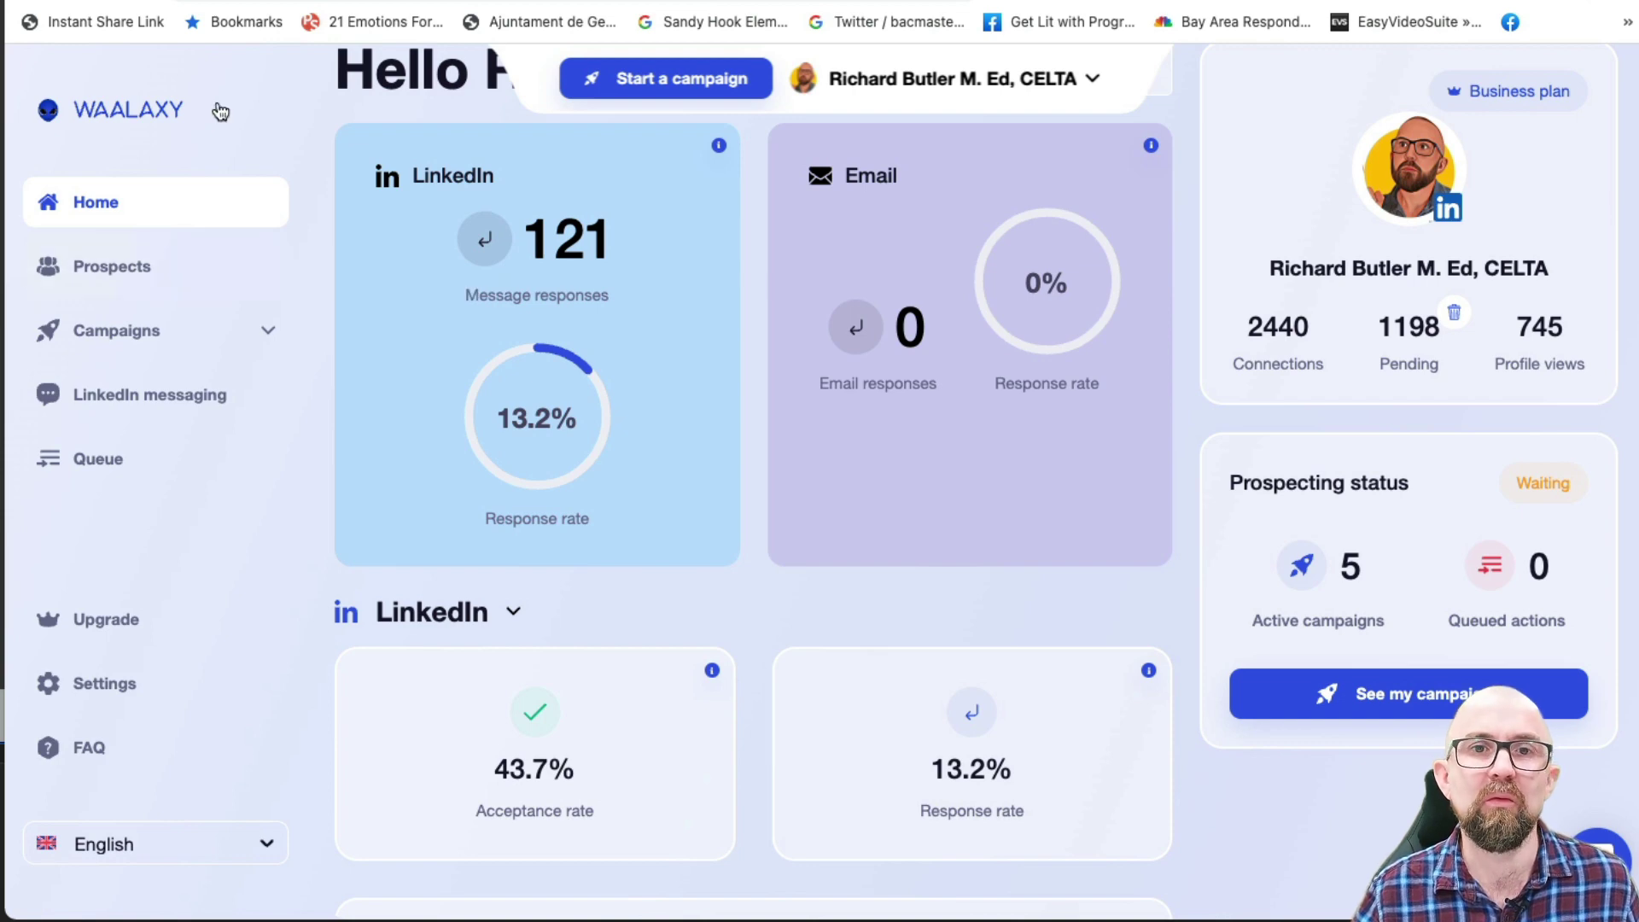
click(284, 289)
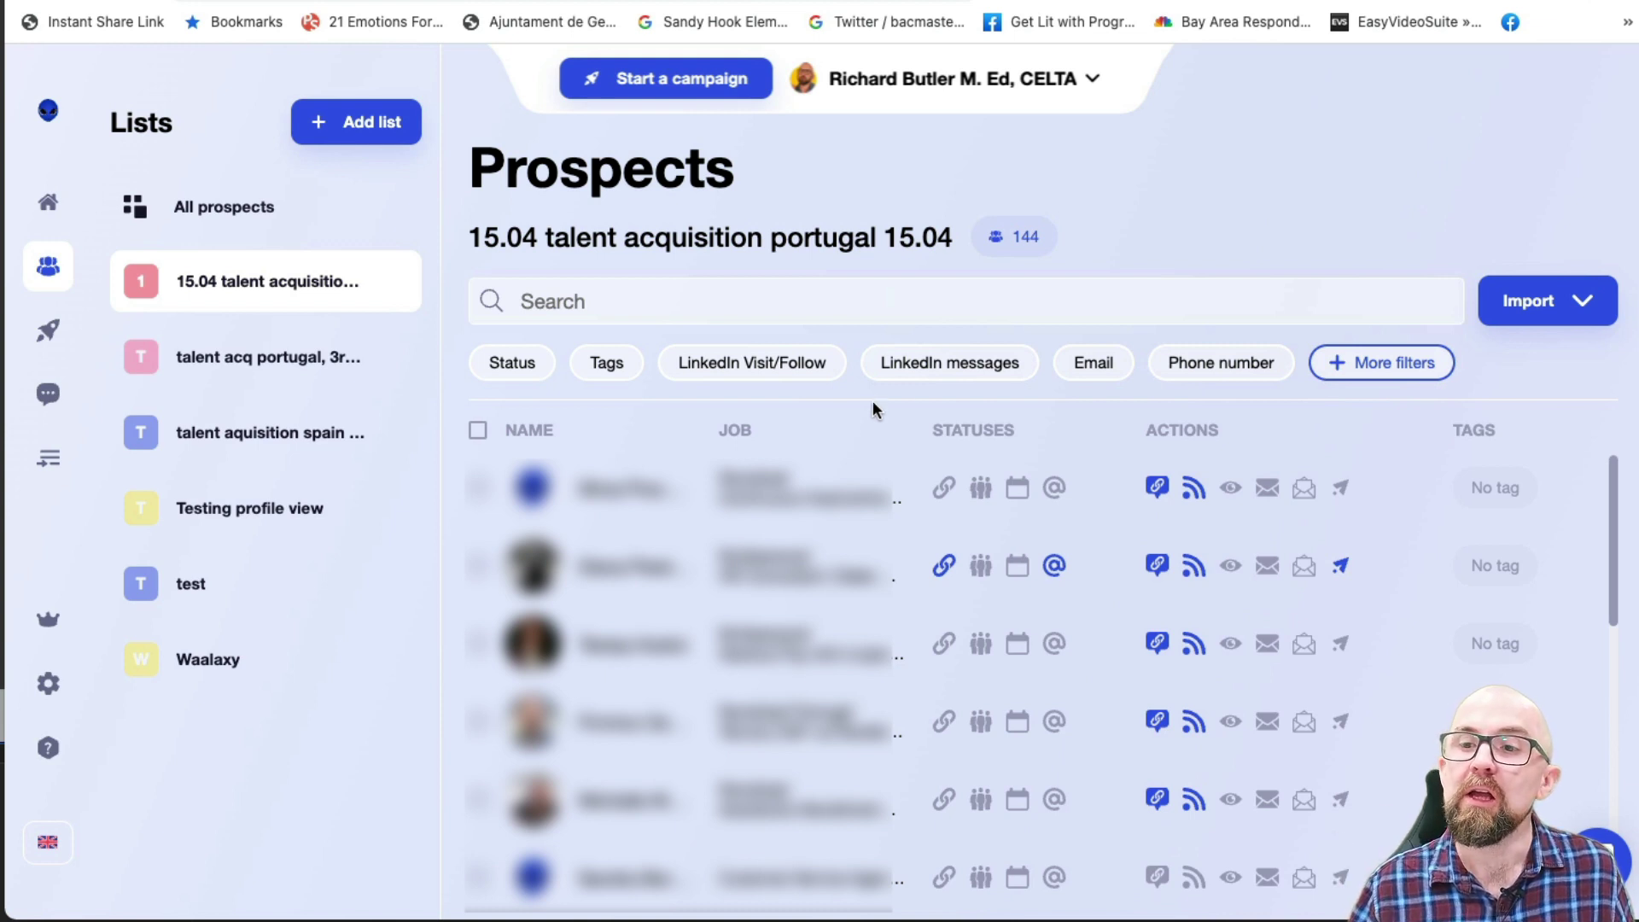
click(953, 379)
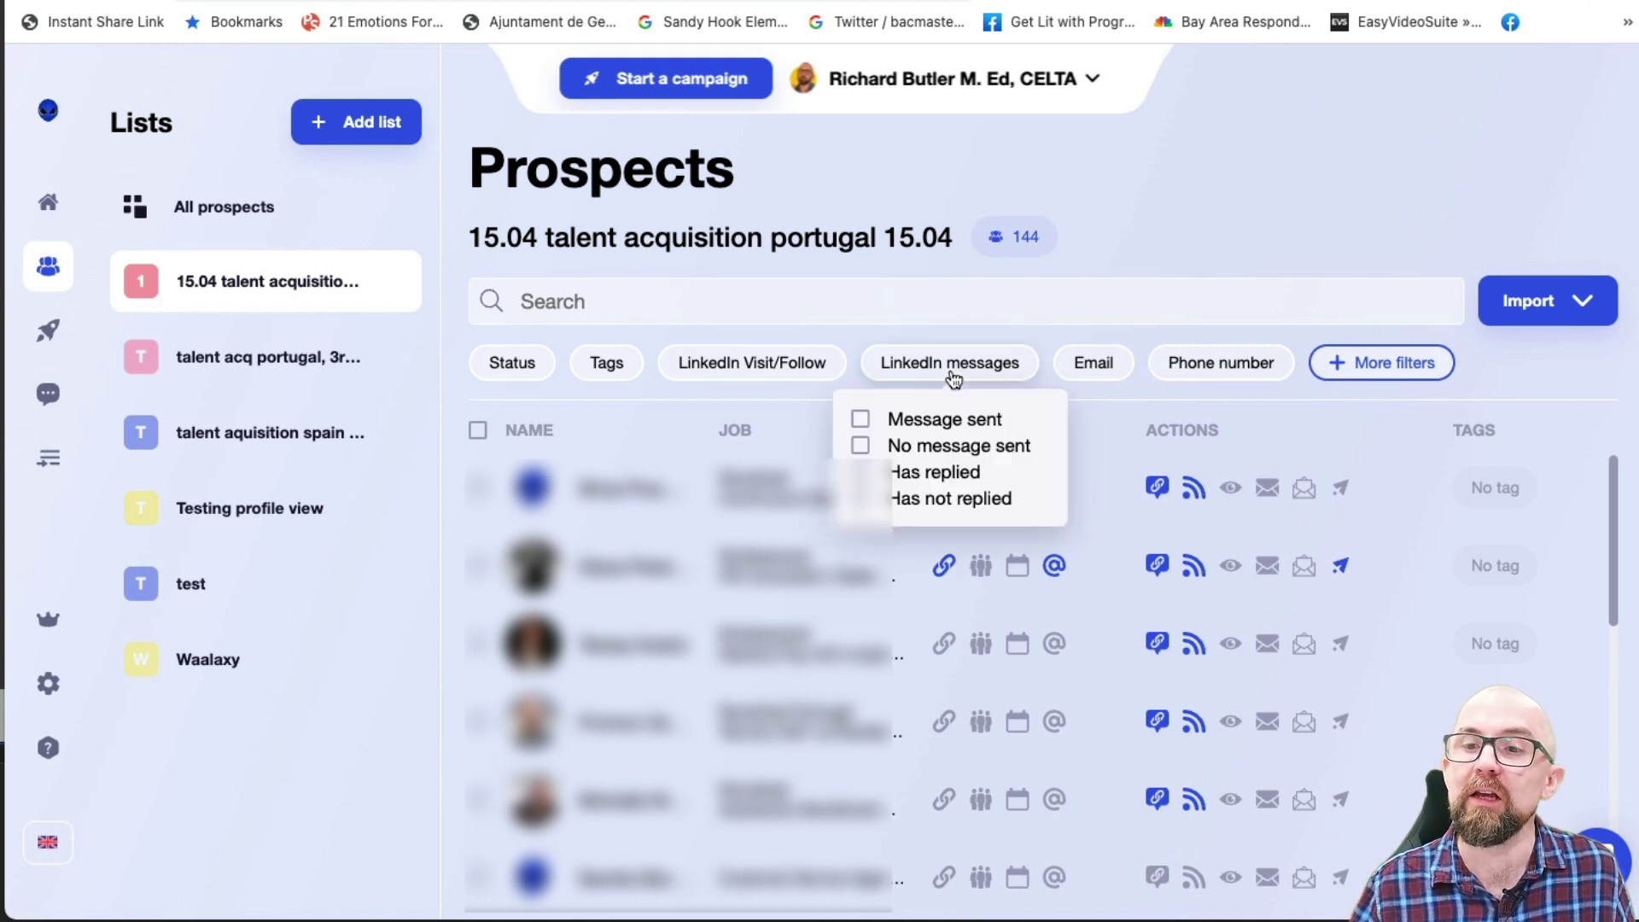
click(862, 475)
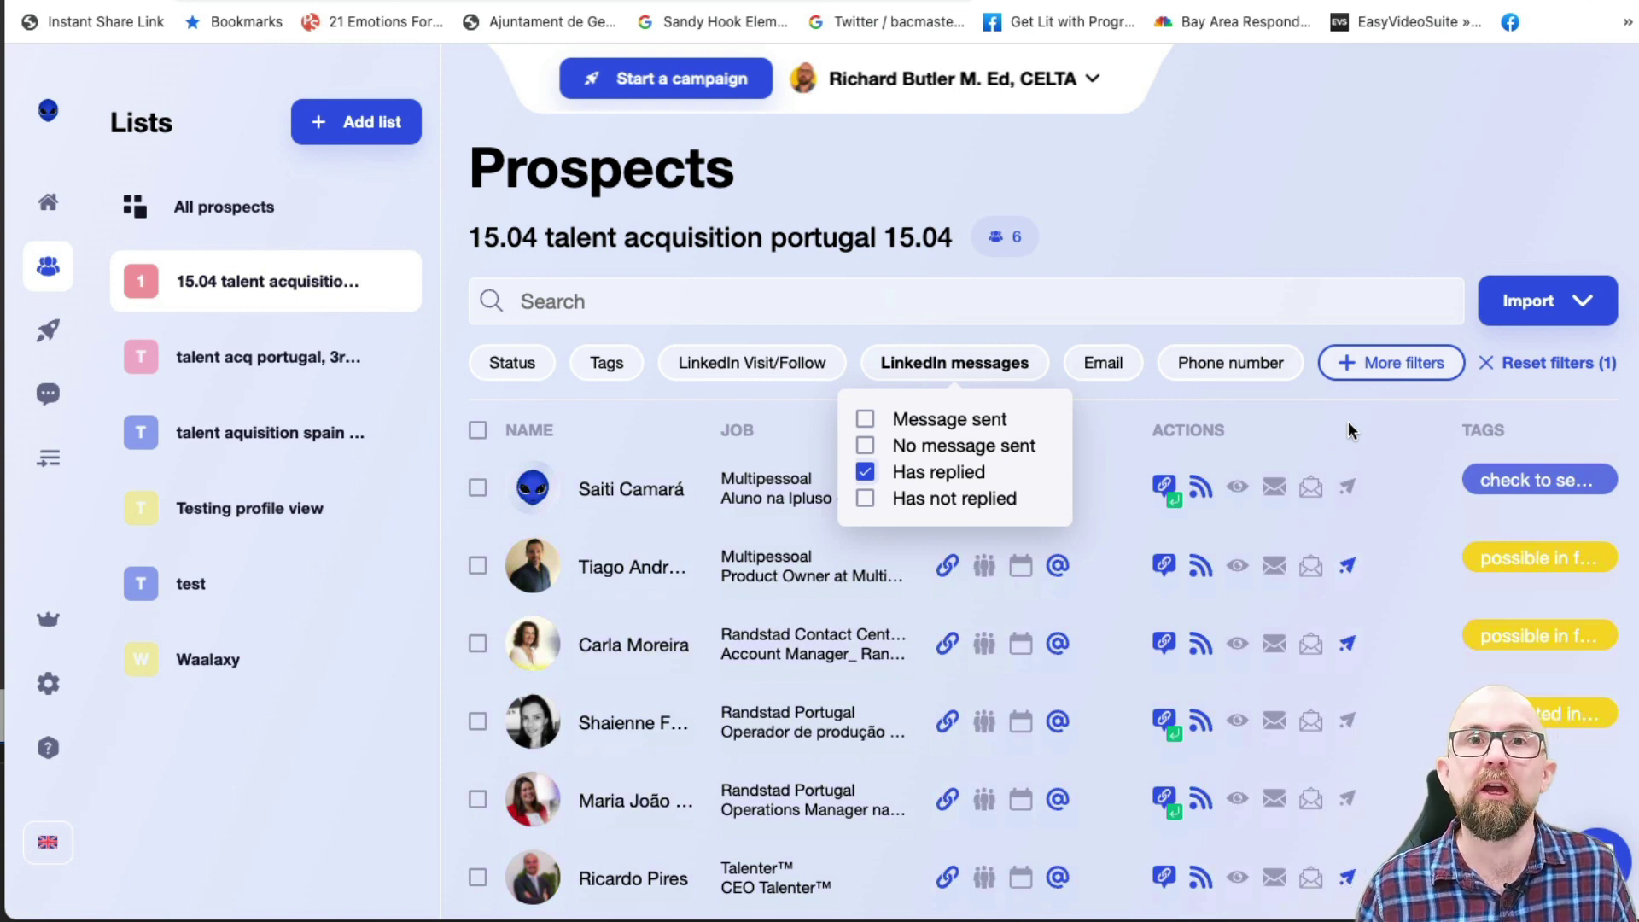
click(1303, 220)
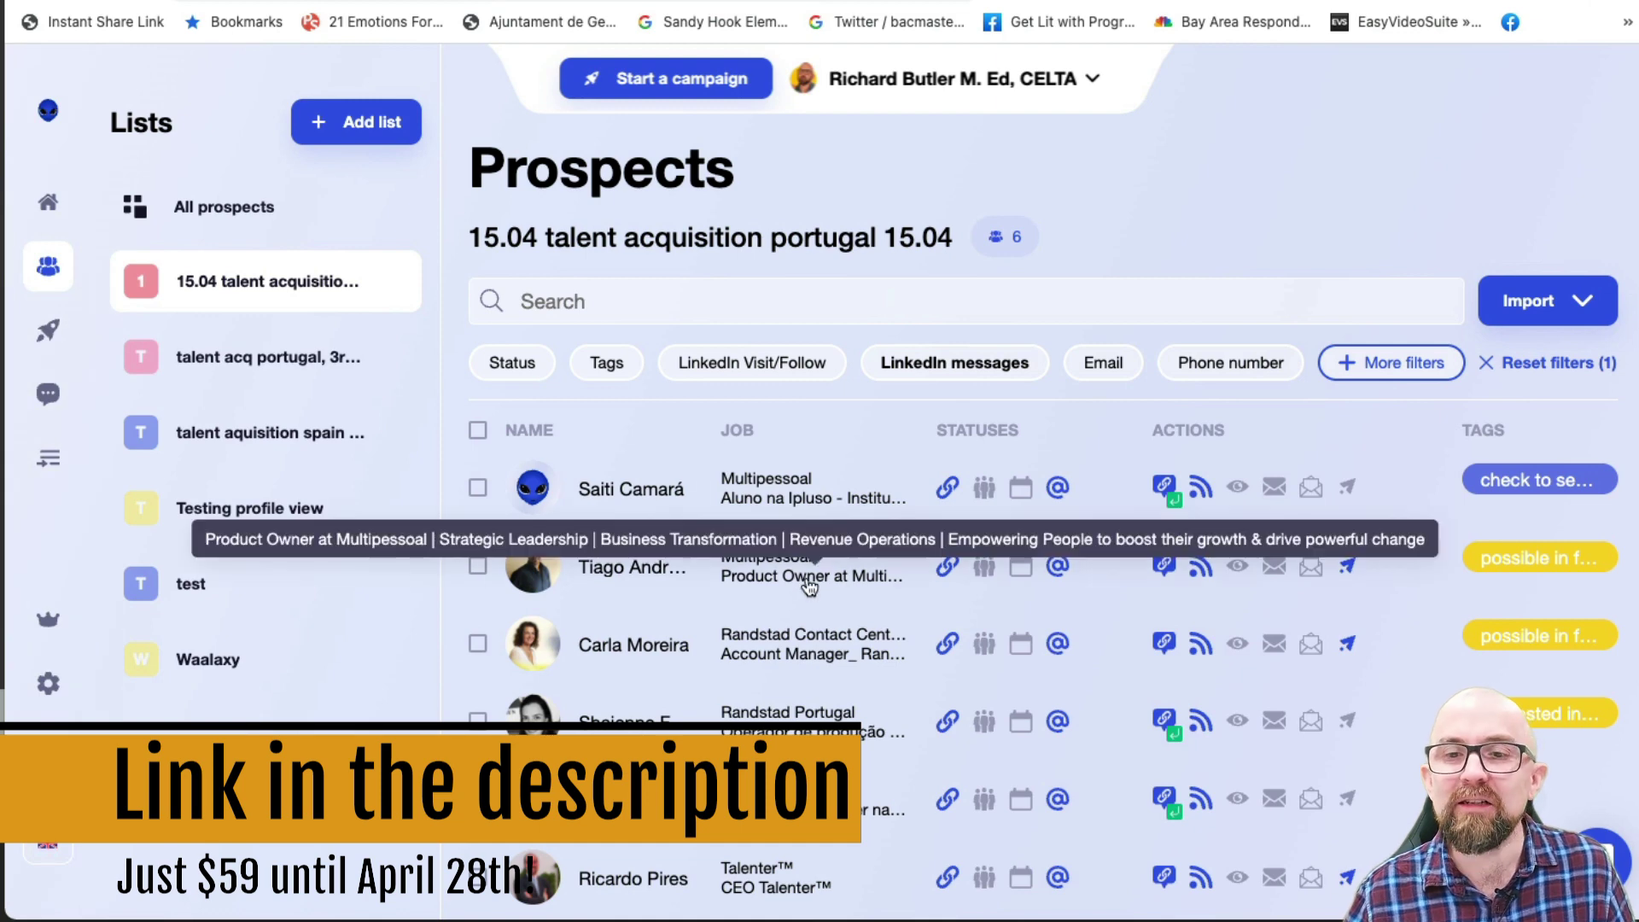
Switch to the LinkedIn people search for Médicos Sin Fronteras in Catalonia and bring up the Waalaxy import form
click(247, 2)
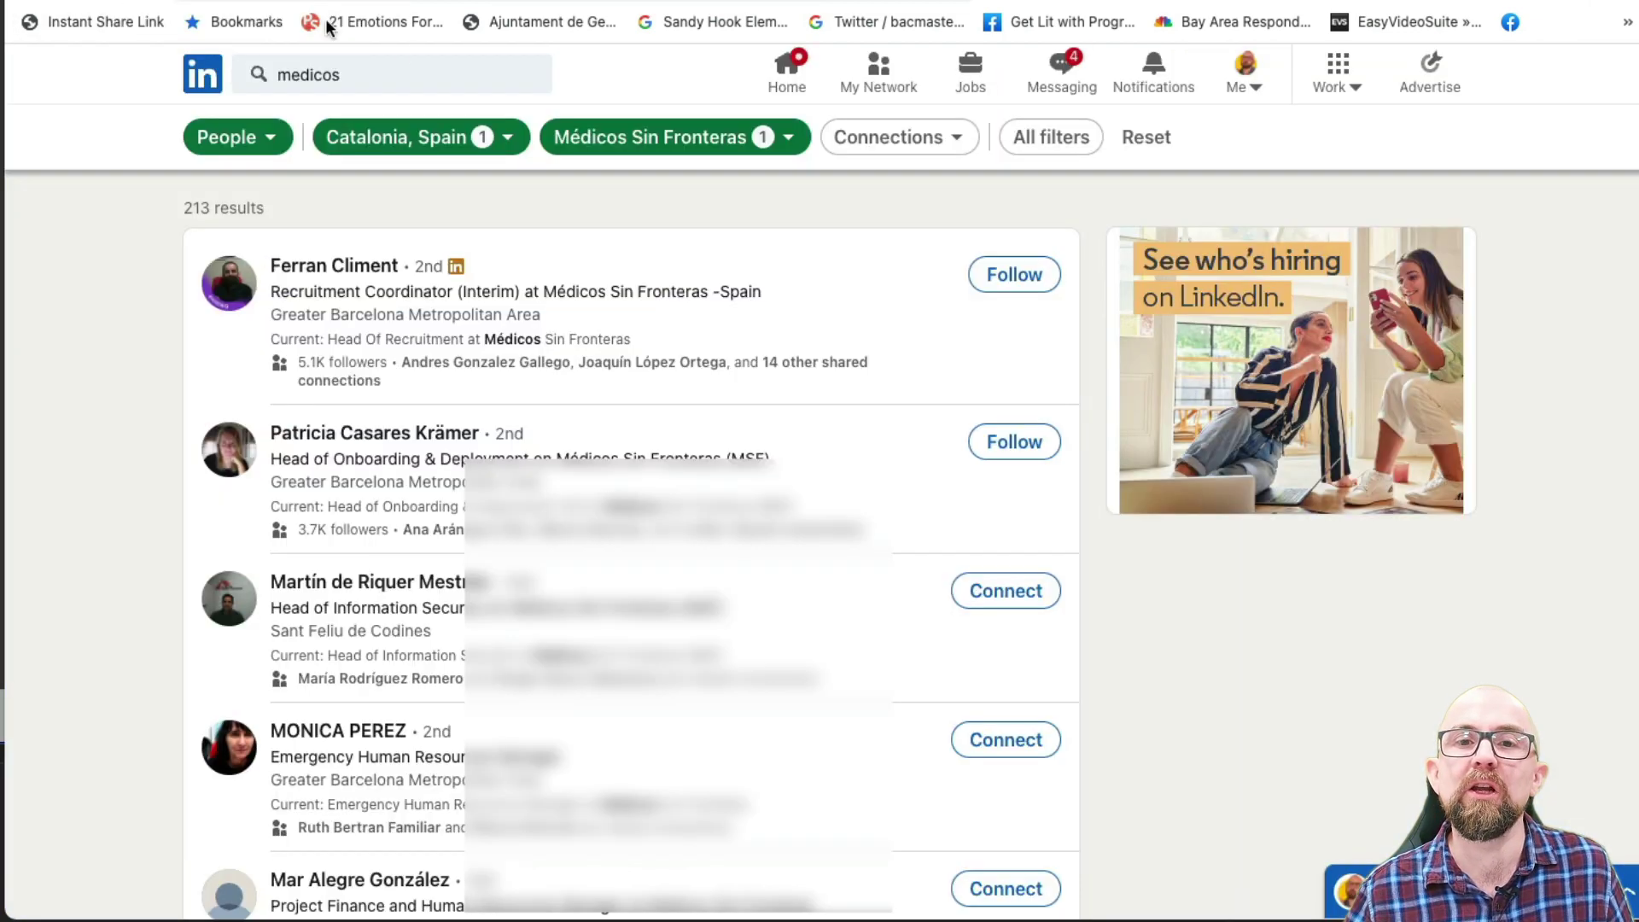
click(376, 74)
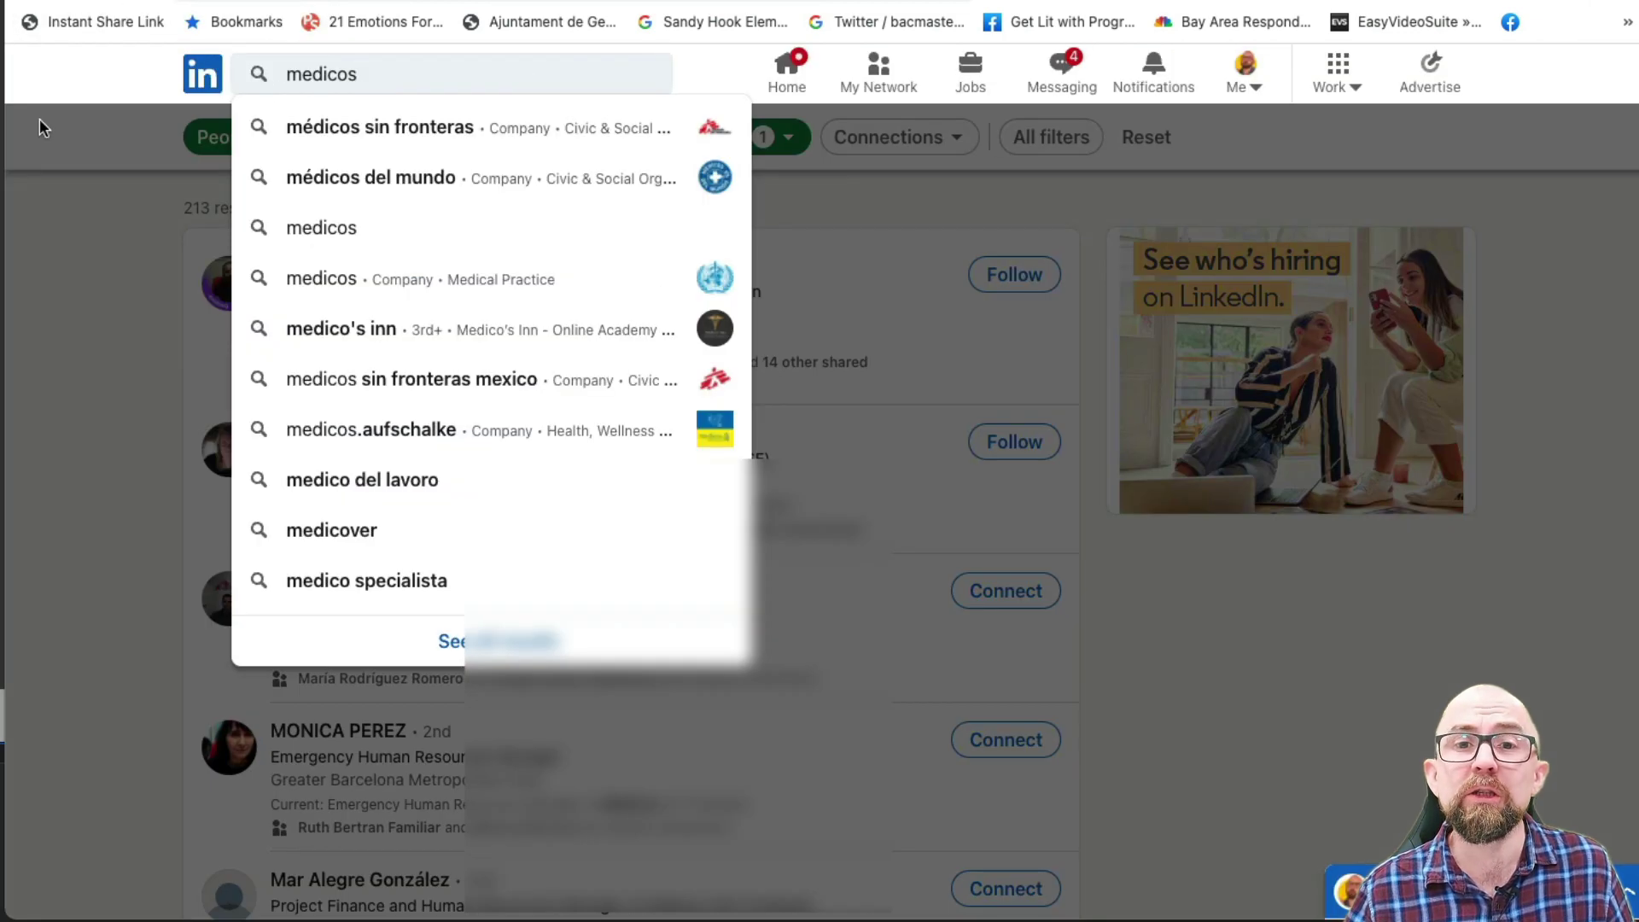
click(94, 69)
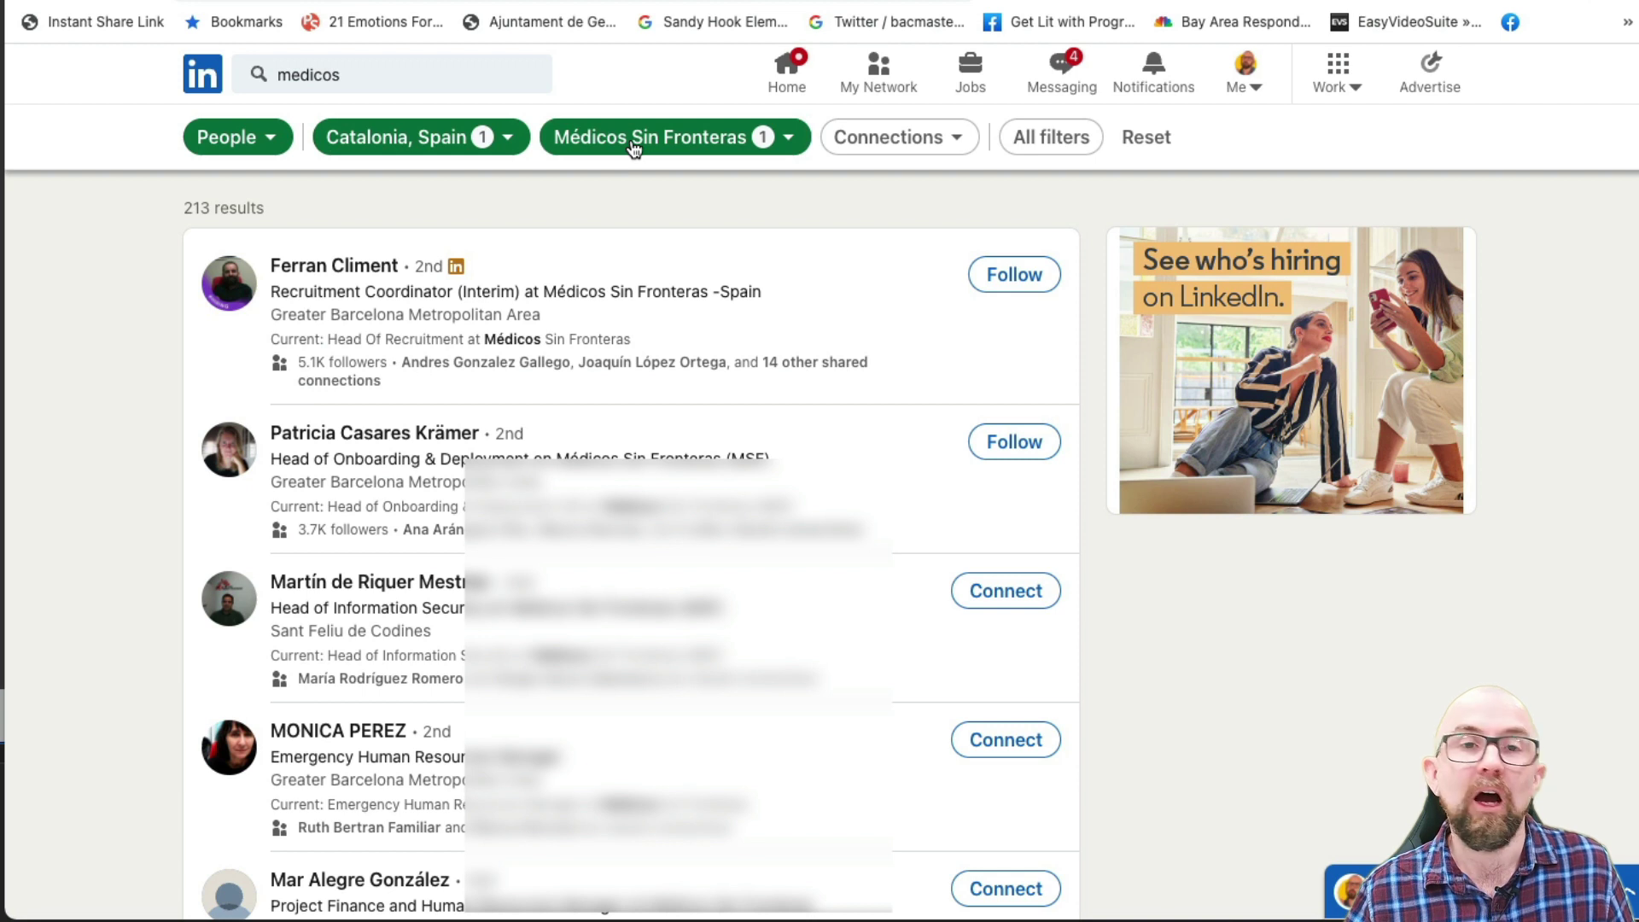
click(1485, 2)
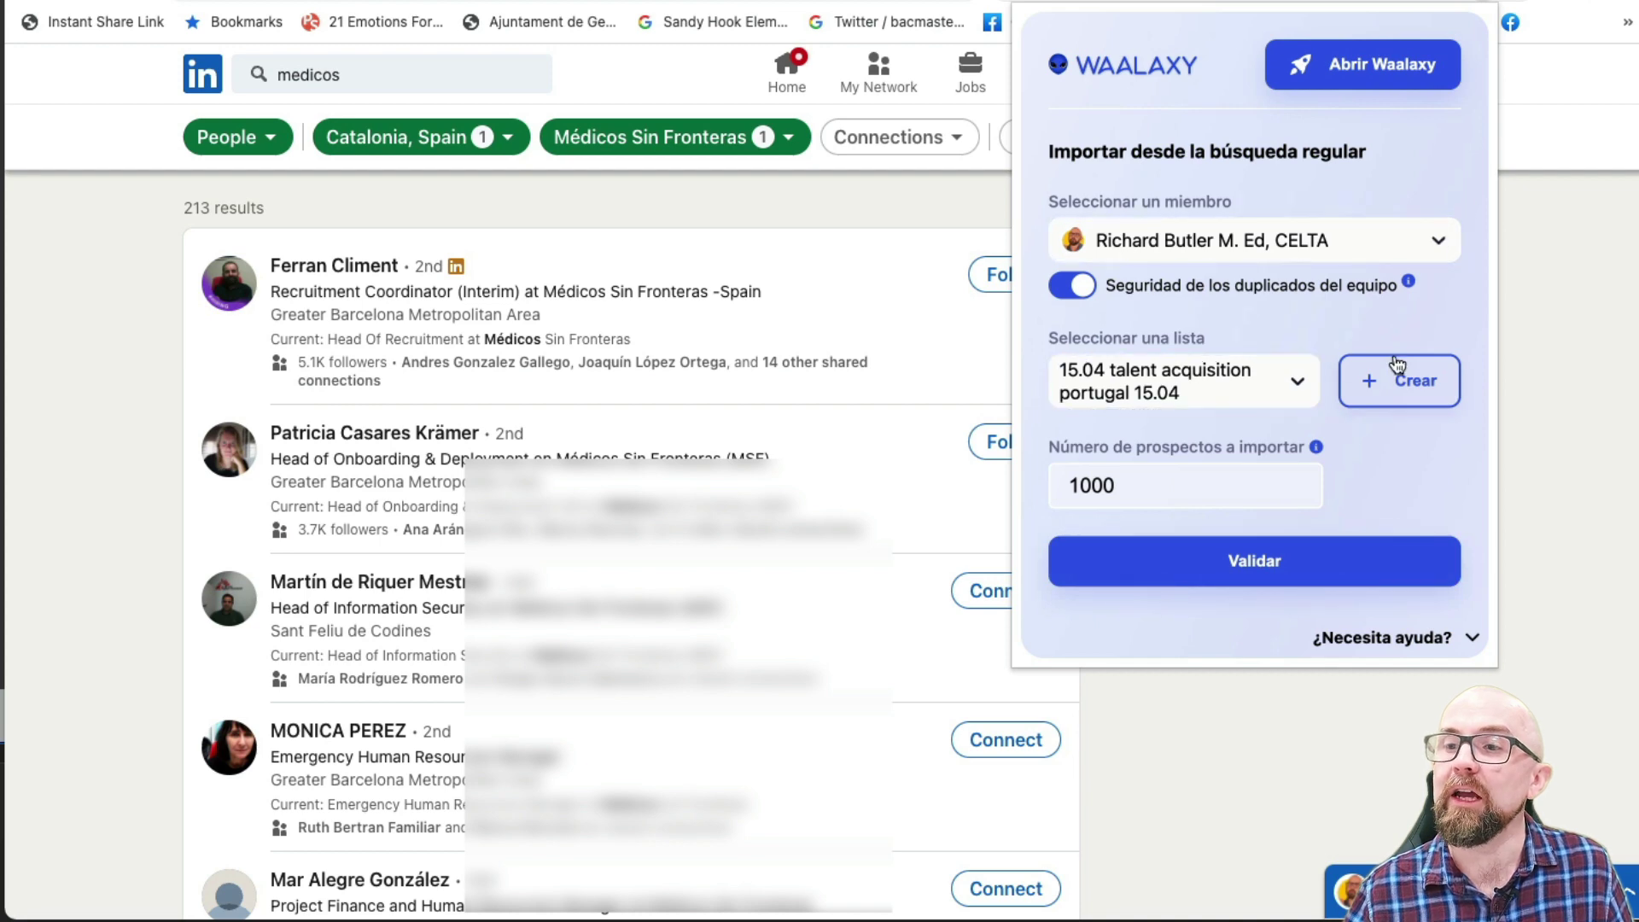
click(1100, 563)
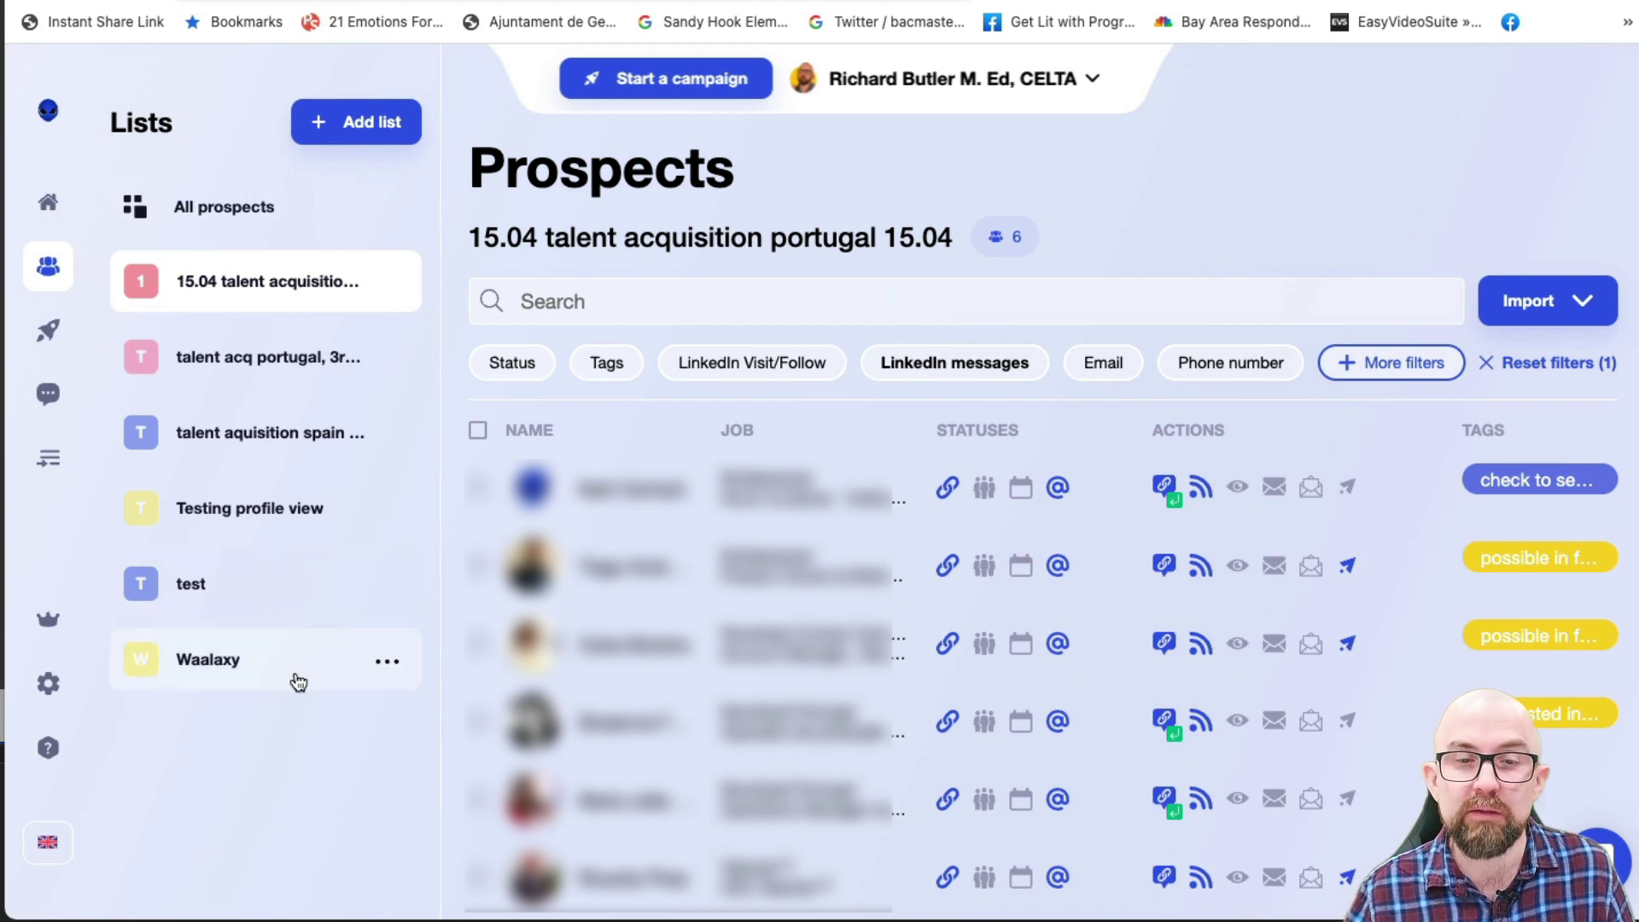
Start a campaign in Waalaxy by browsing the sequences for "inv" and preview the Invitation + 2 Messages template
click(135, 335)
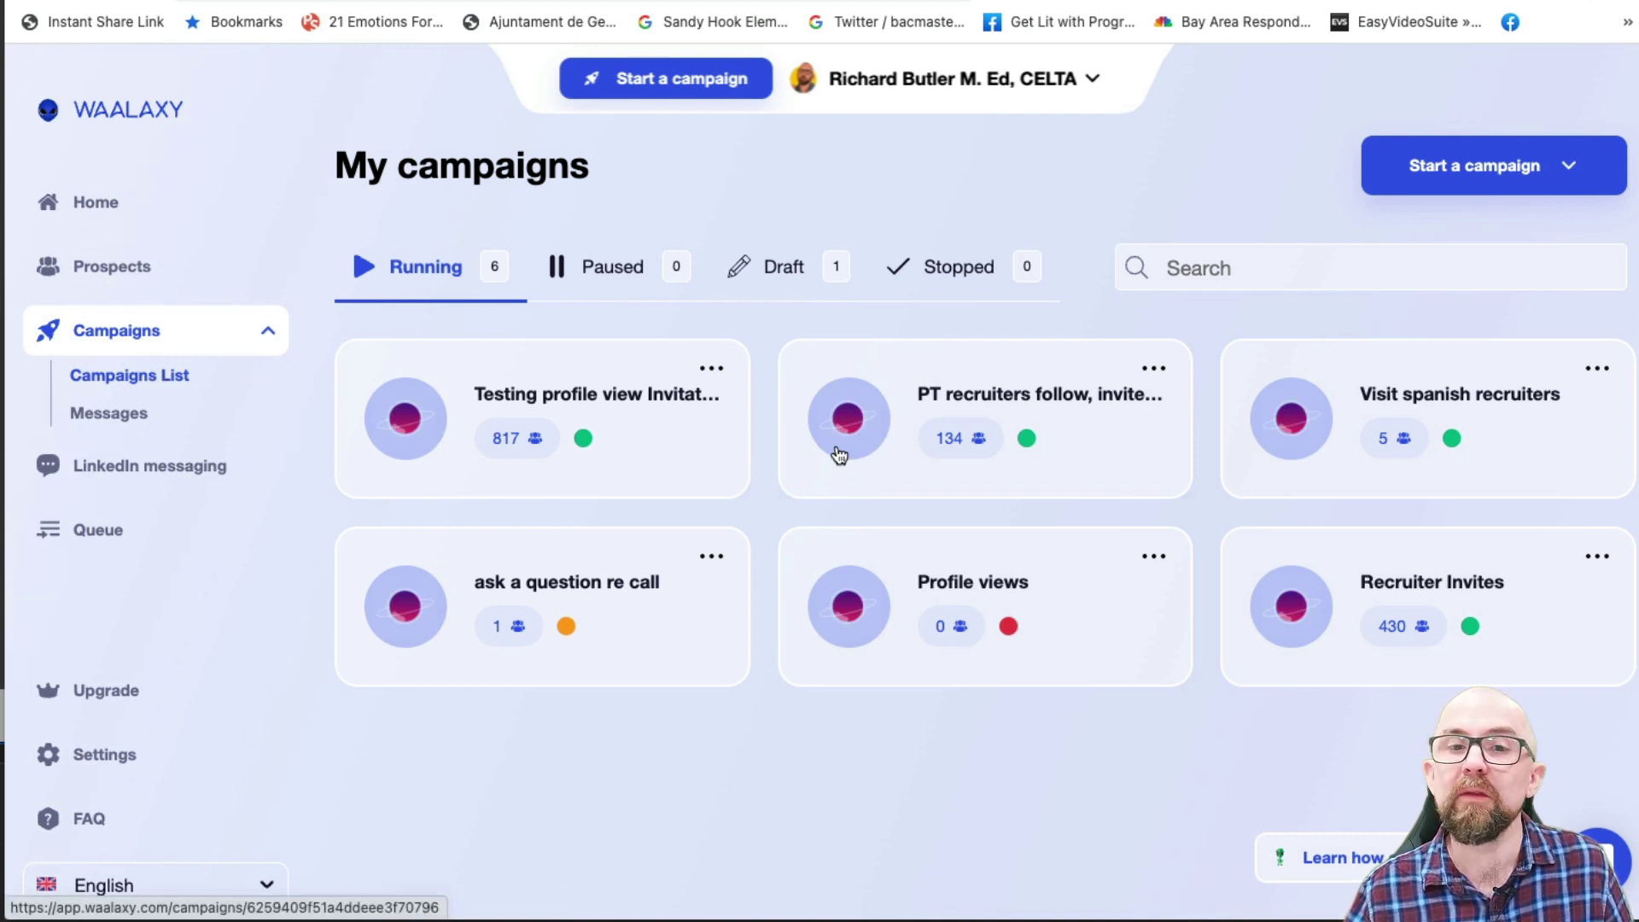
click(1571, 165)
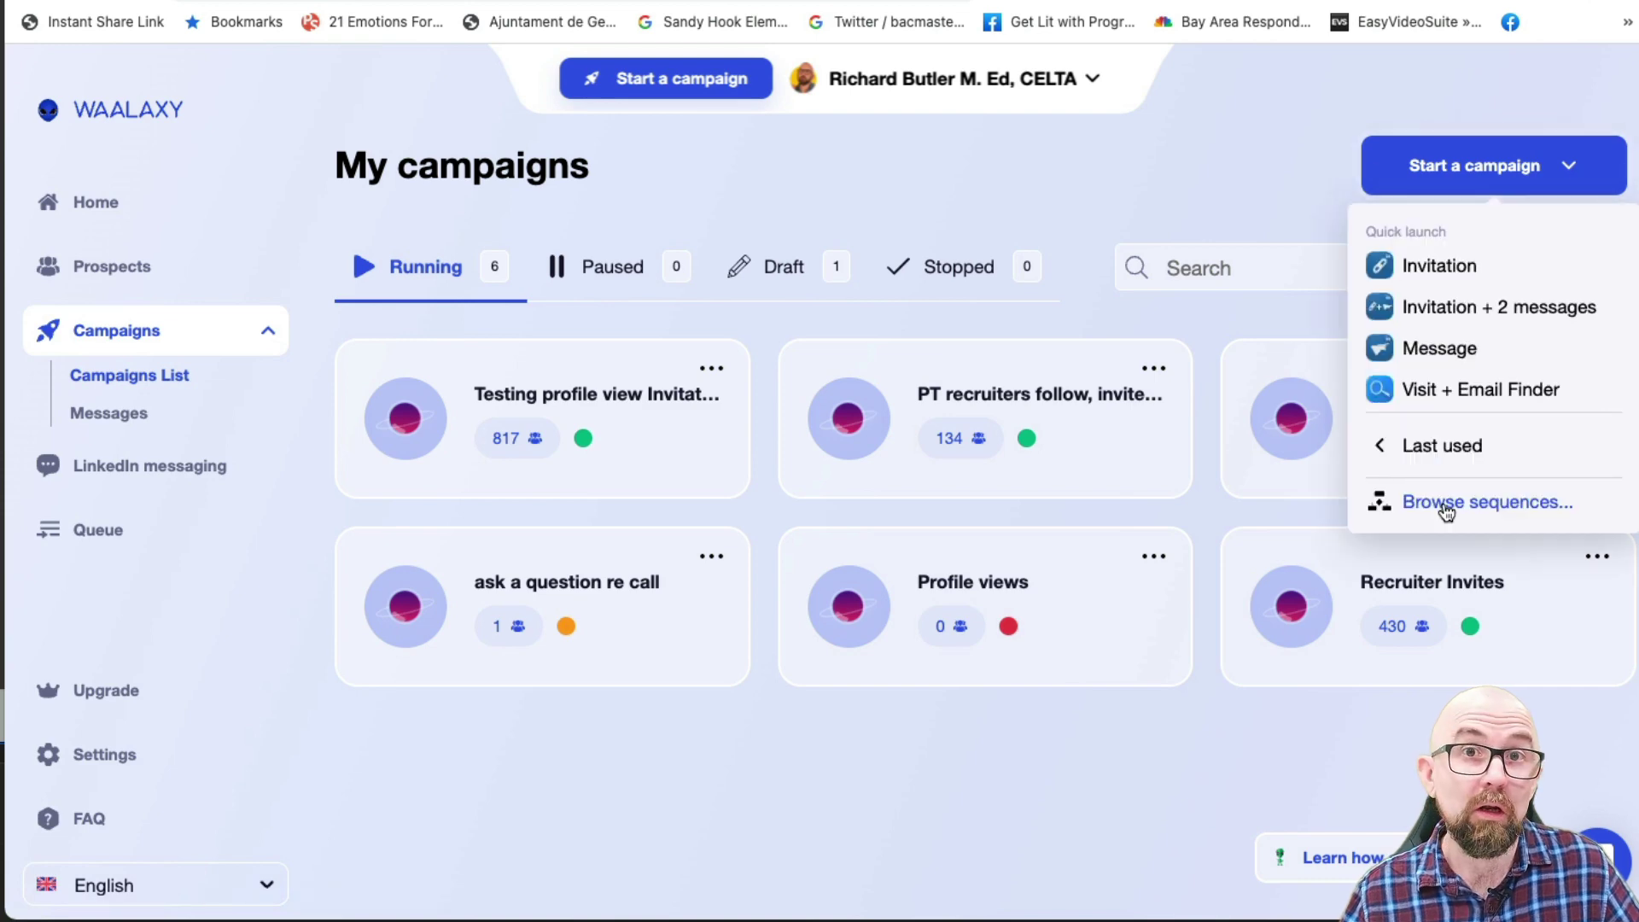
click(1445, 505)
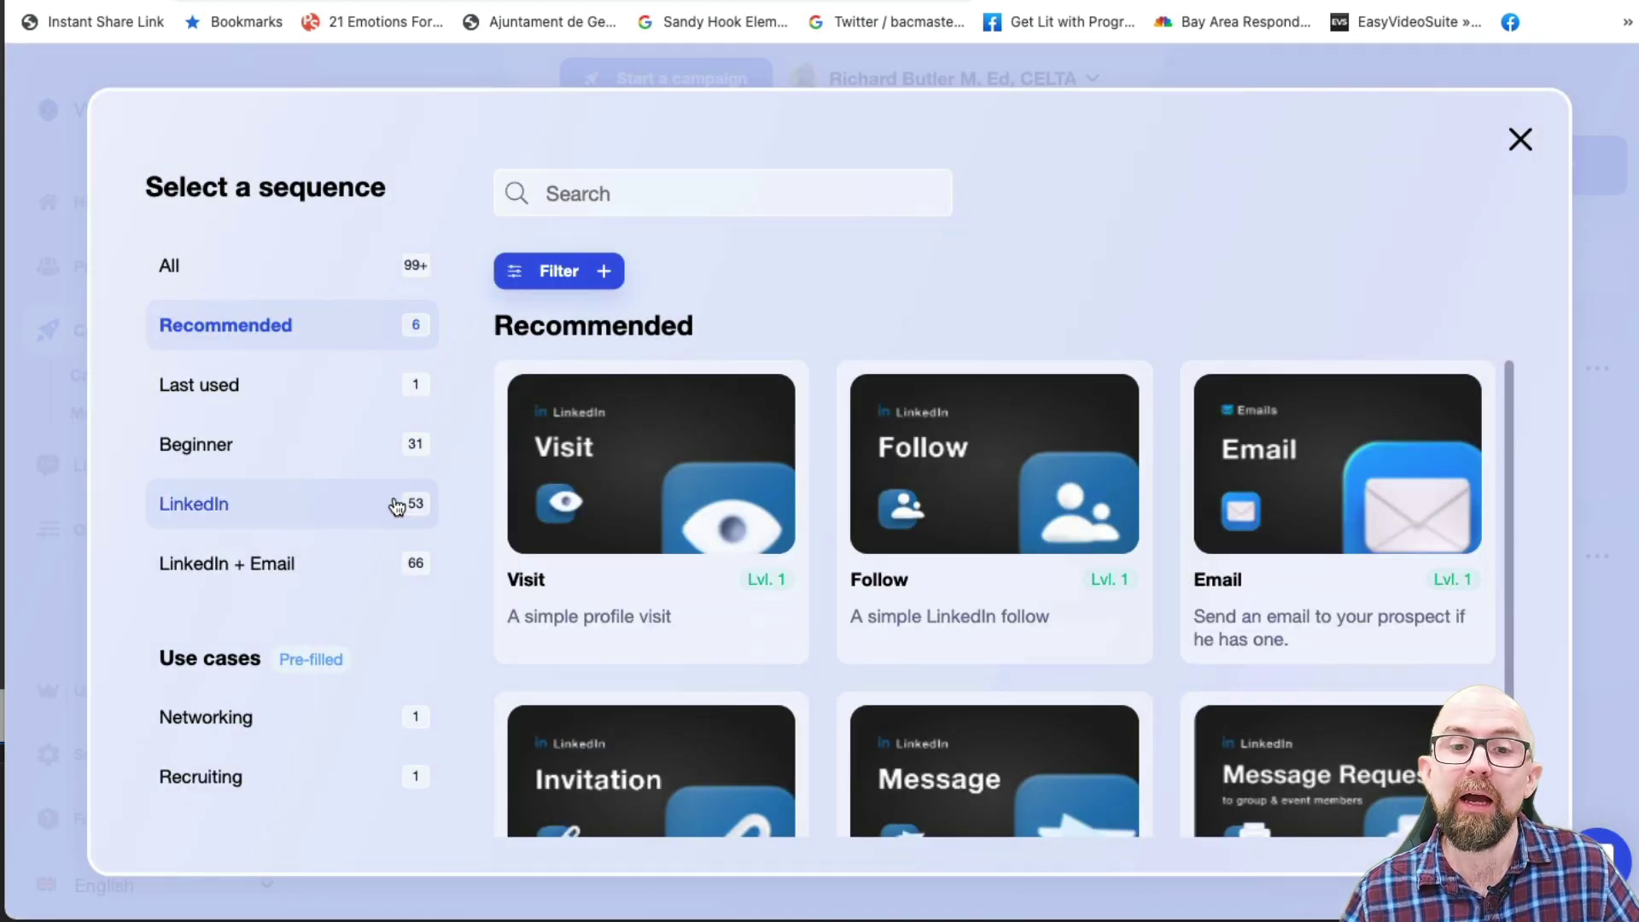
text(inv)
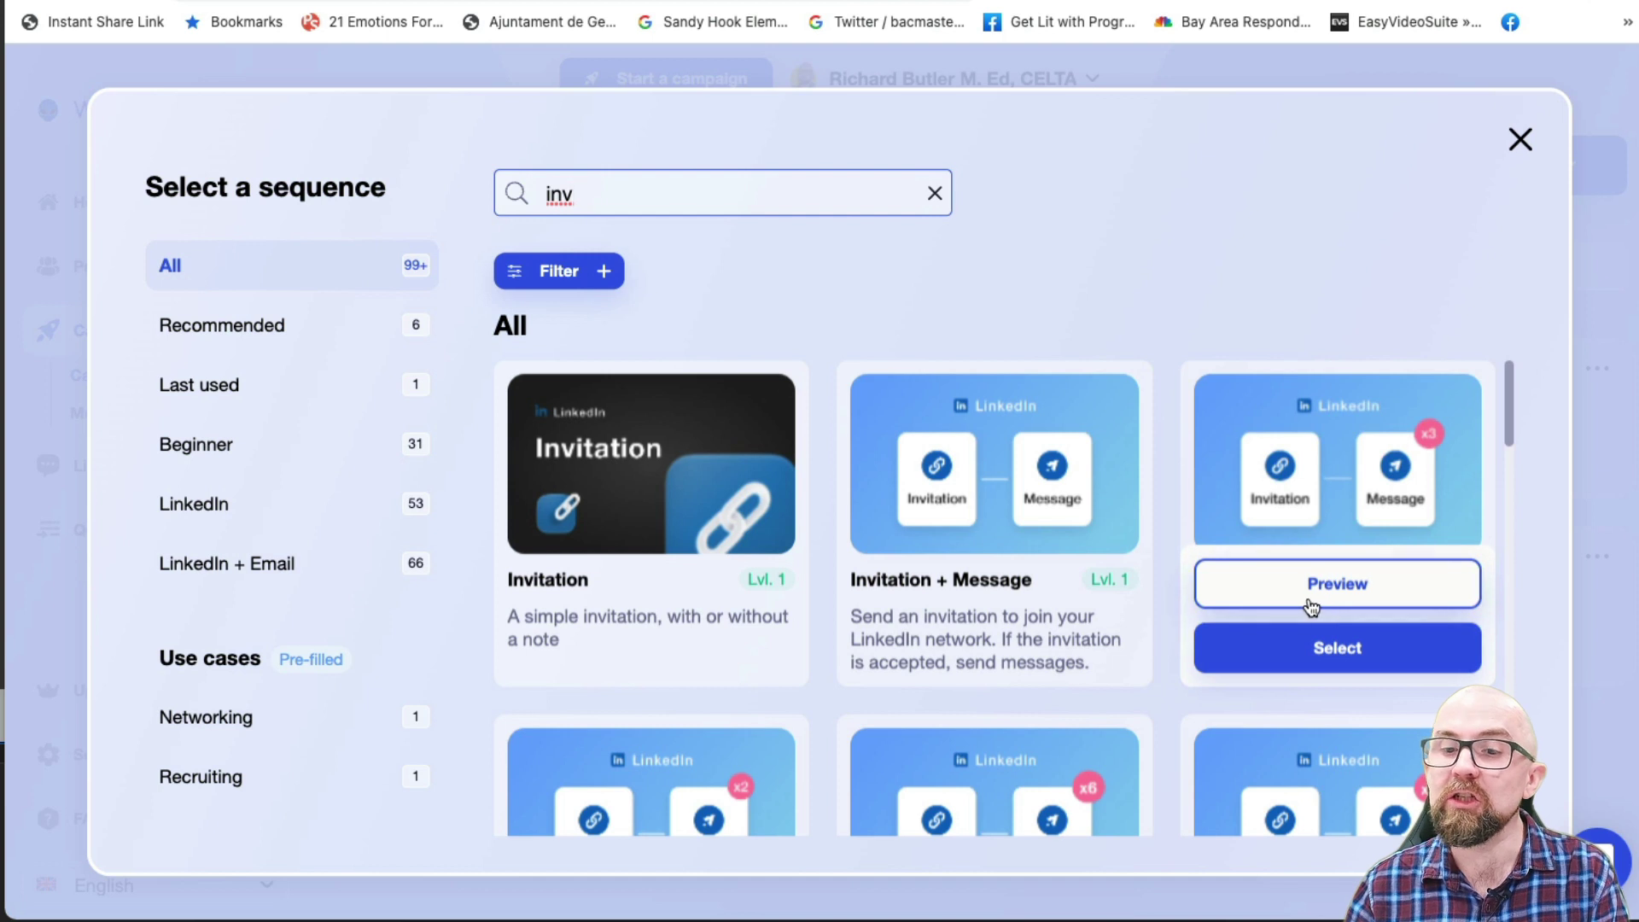
scroll(1312, 608, down, 2)
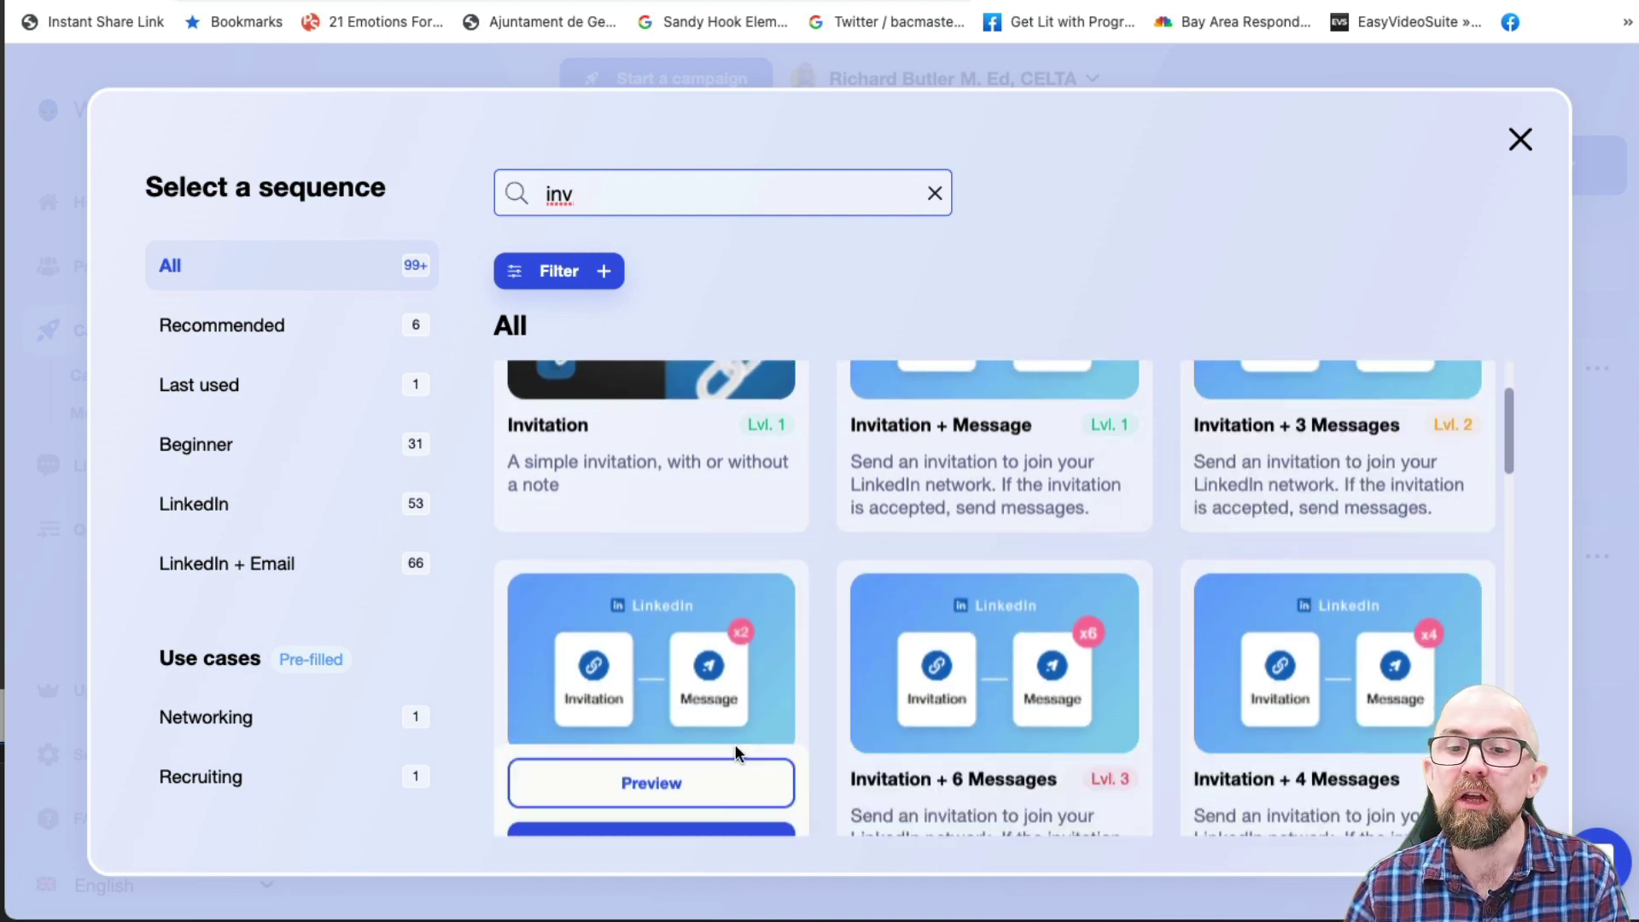
scroll(738, 743, down, 1)
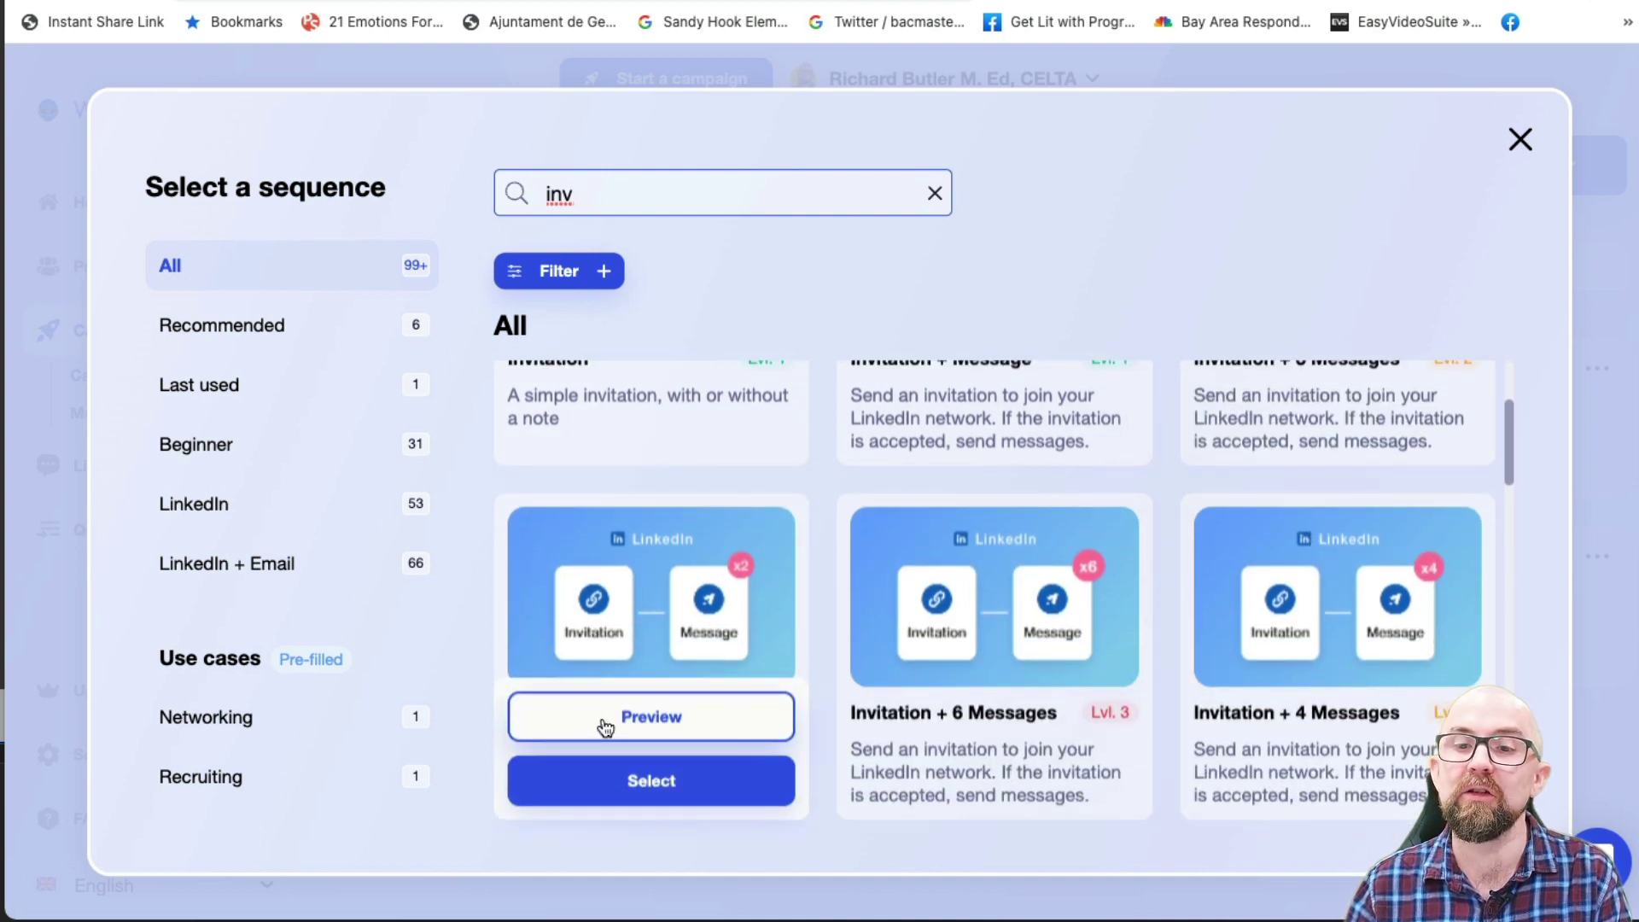
click(605, 722)
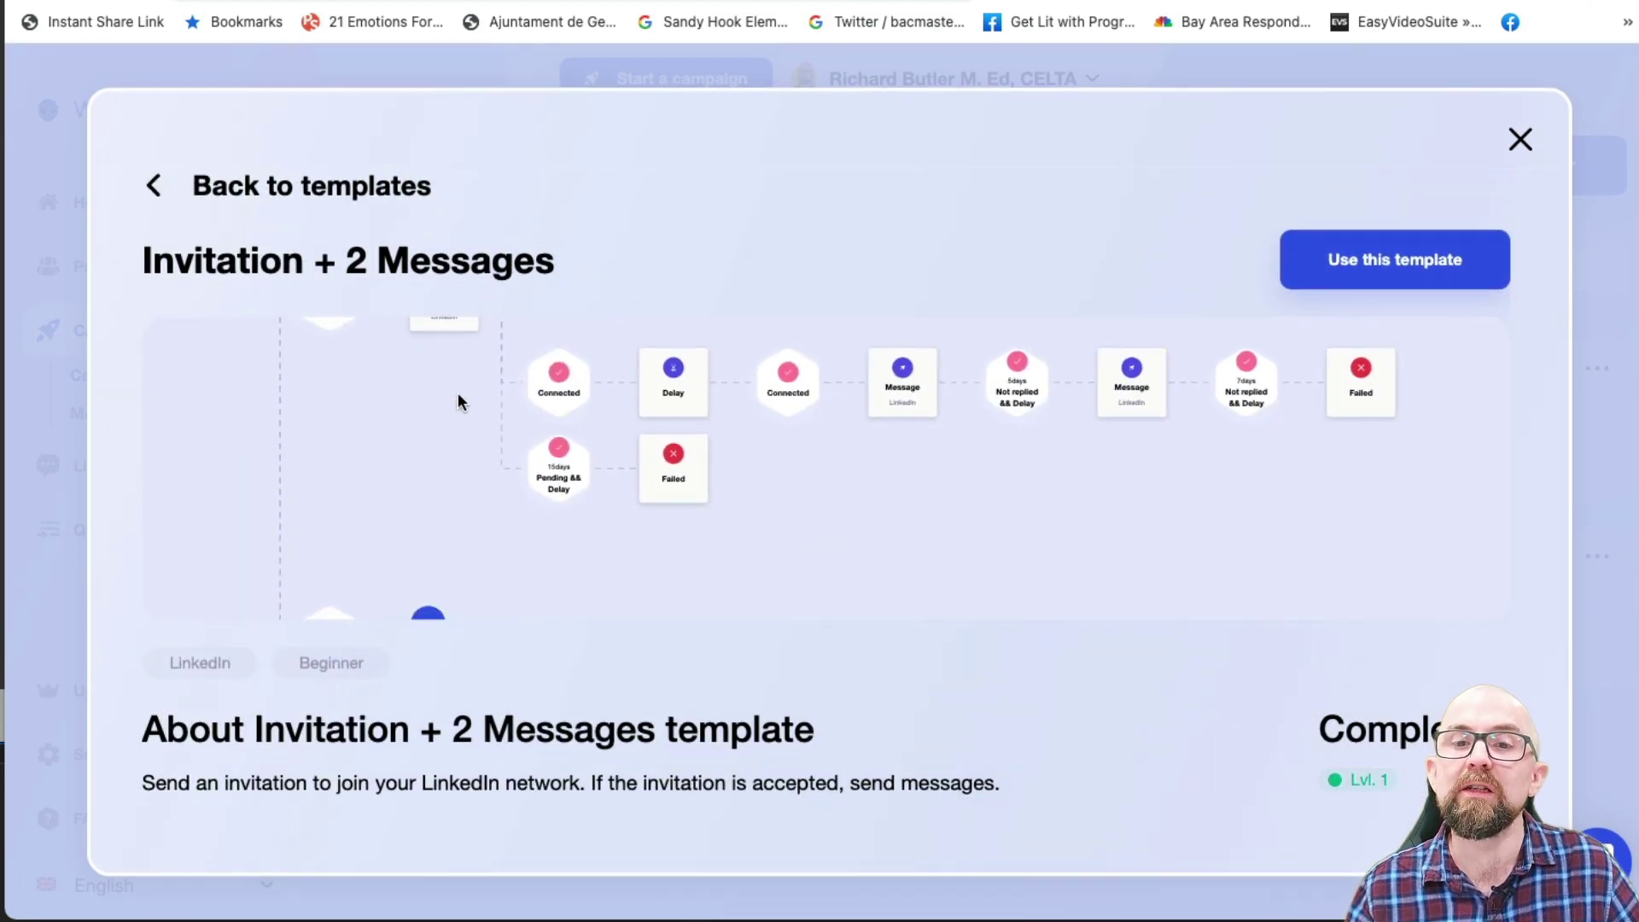
Examine the template's workflow diagram, following the invitation, delay and message branches through to the end point
drag(458, 398, 469, 473)
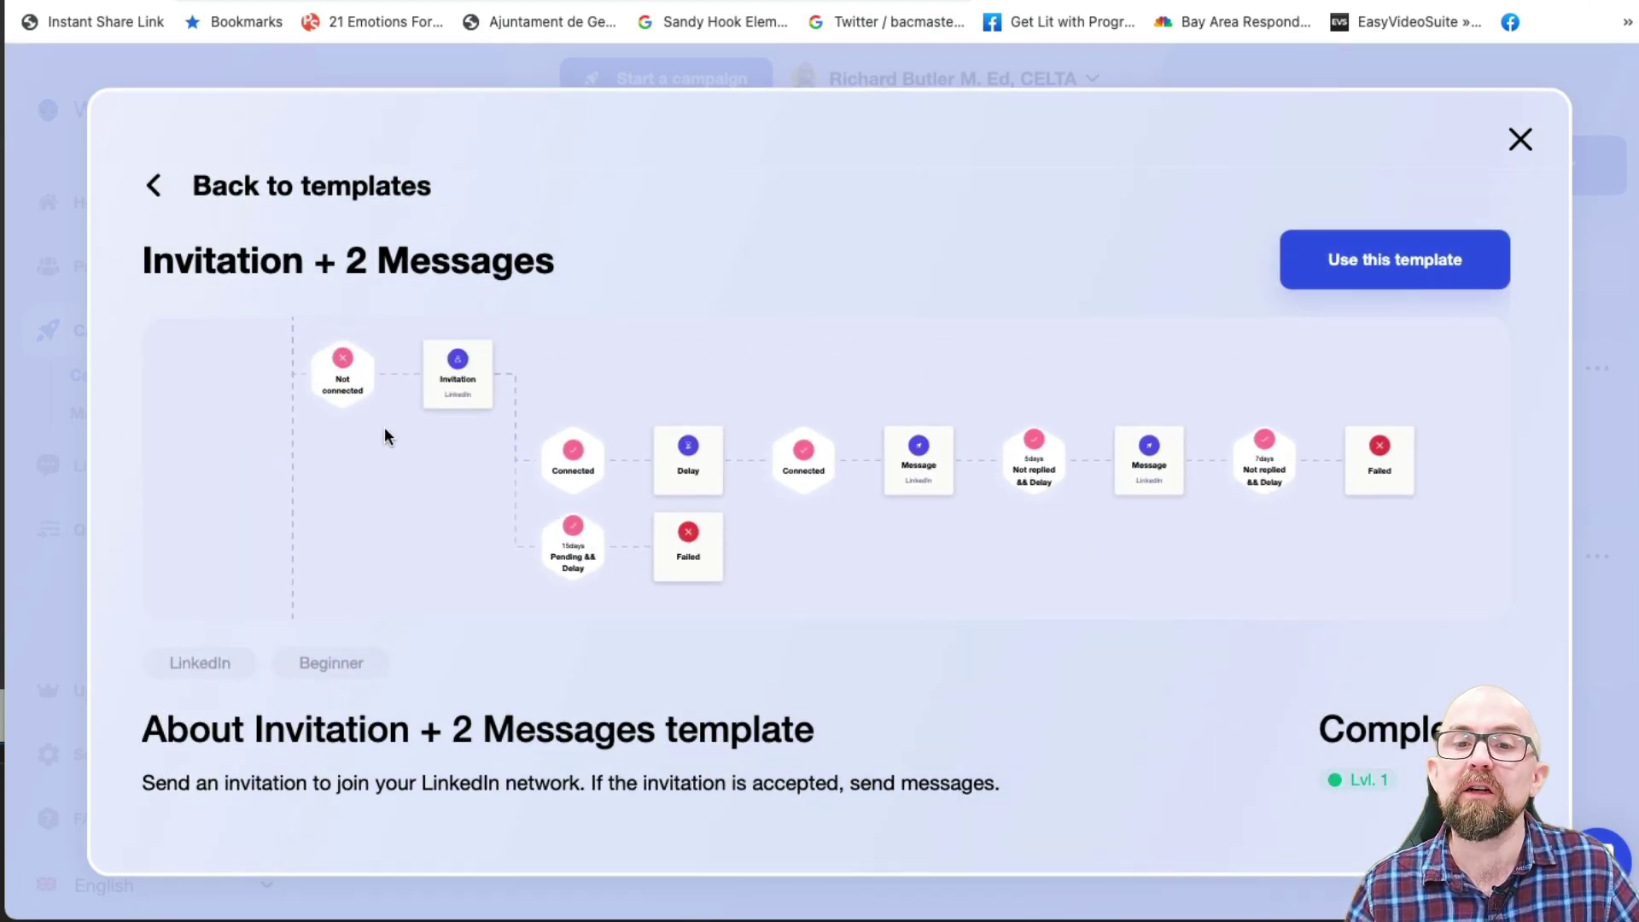
scroll(510, 495, up, 3)
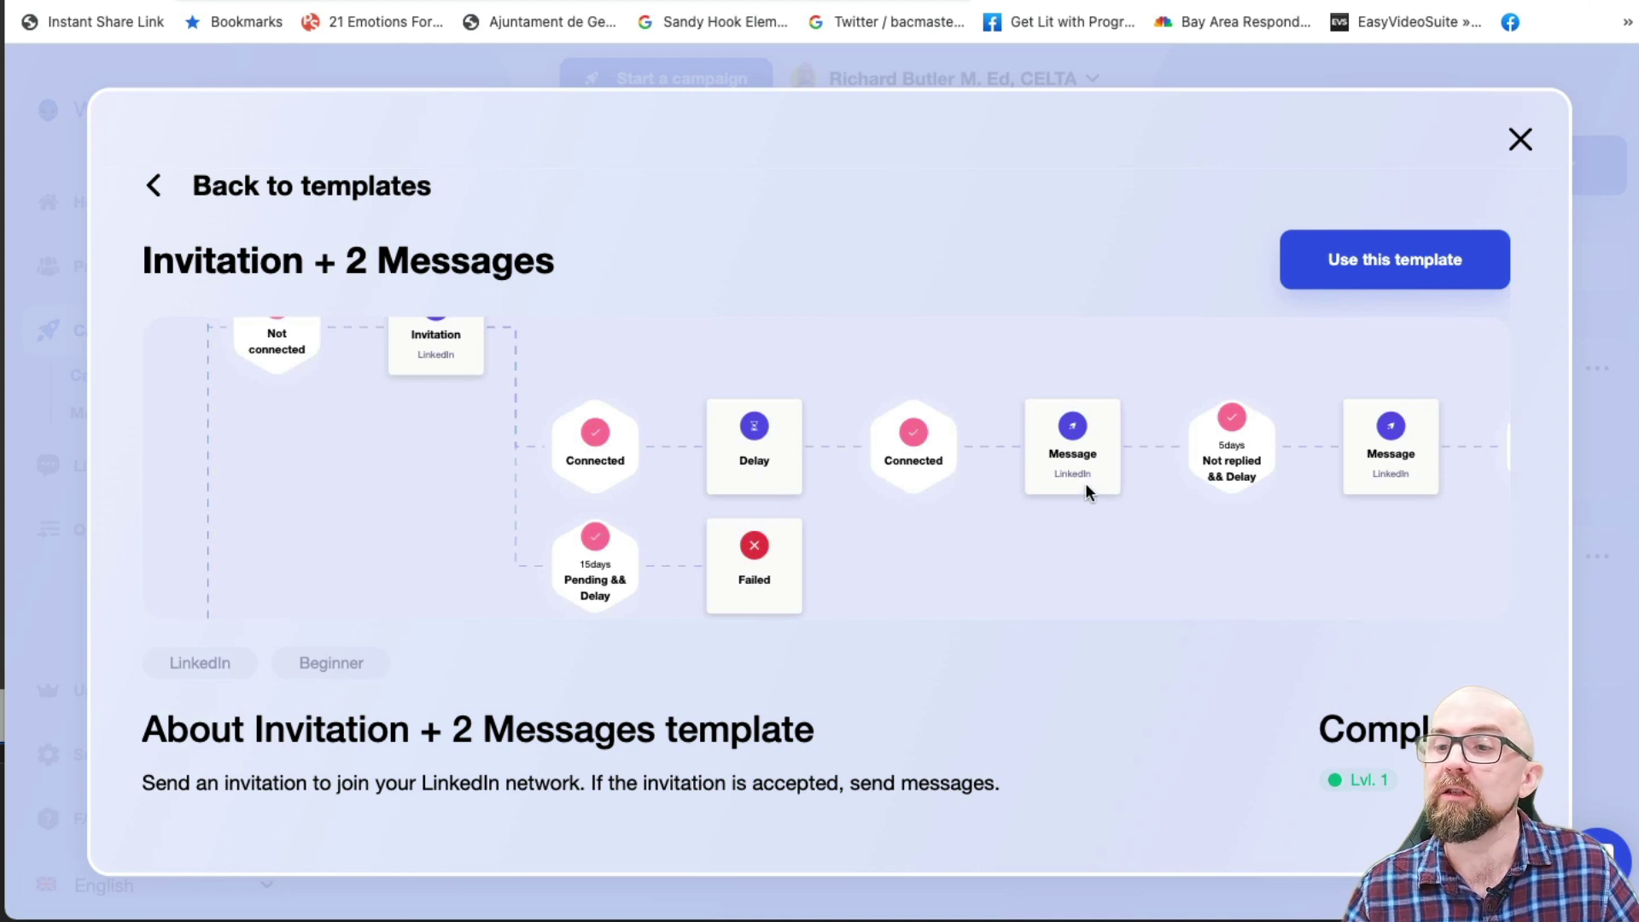
drag(1278, 442, 1078, 444)
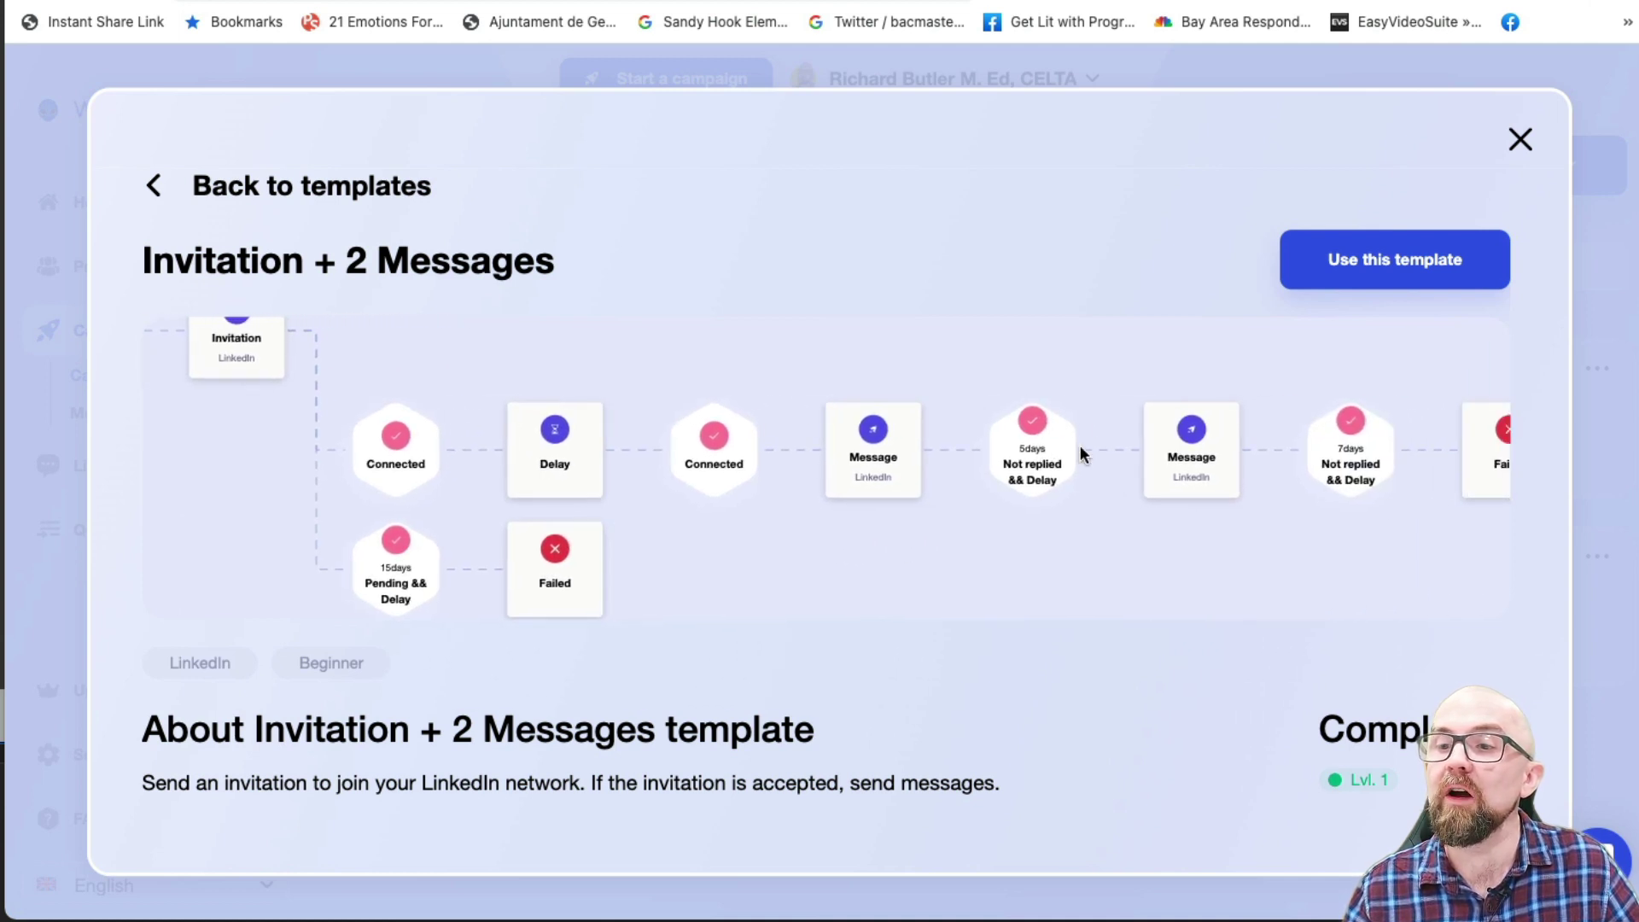
drag(1219, 477, 1068, 478)
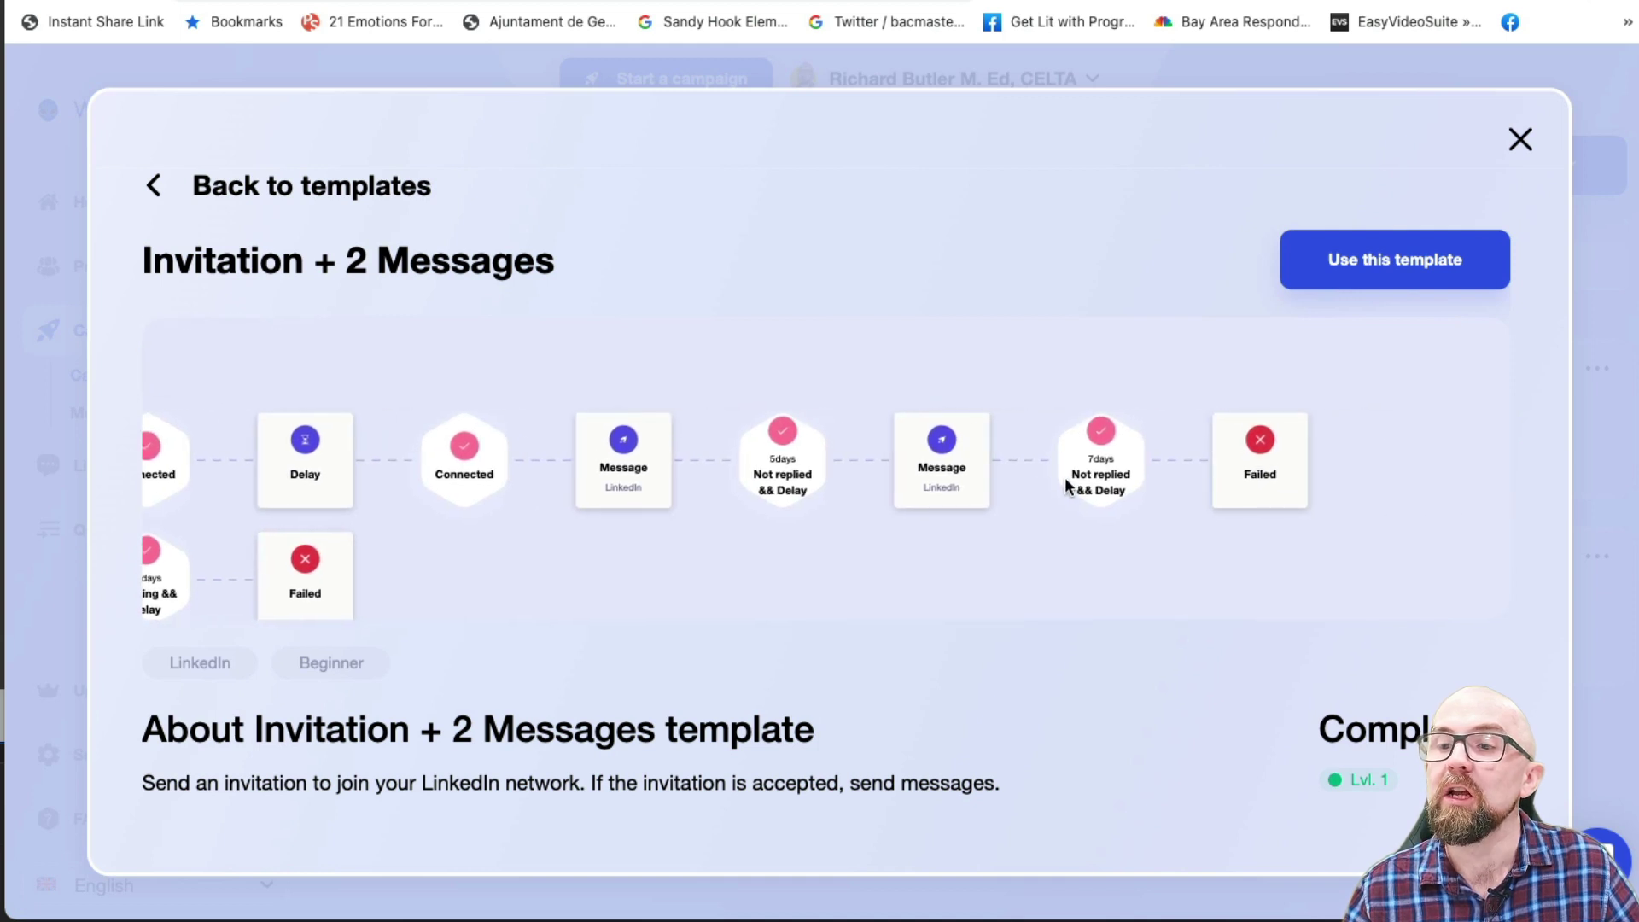
drag(920, 508, 1268, 501)
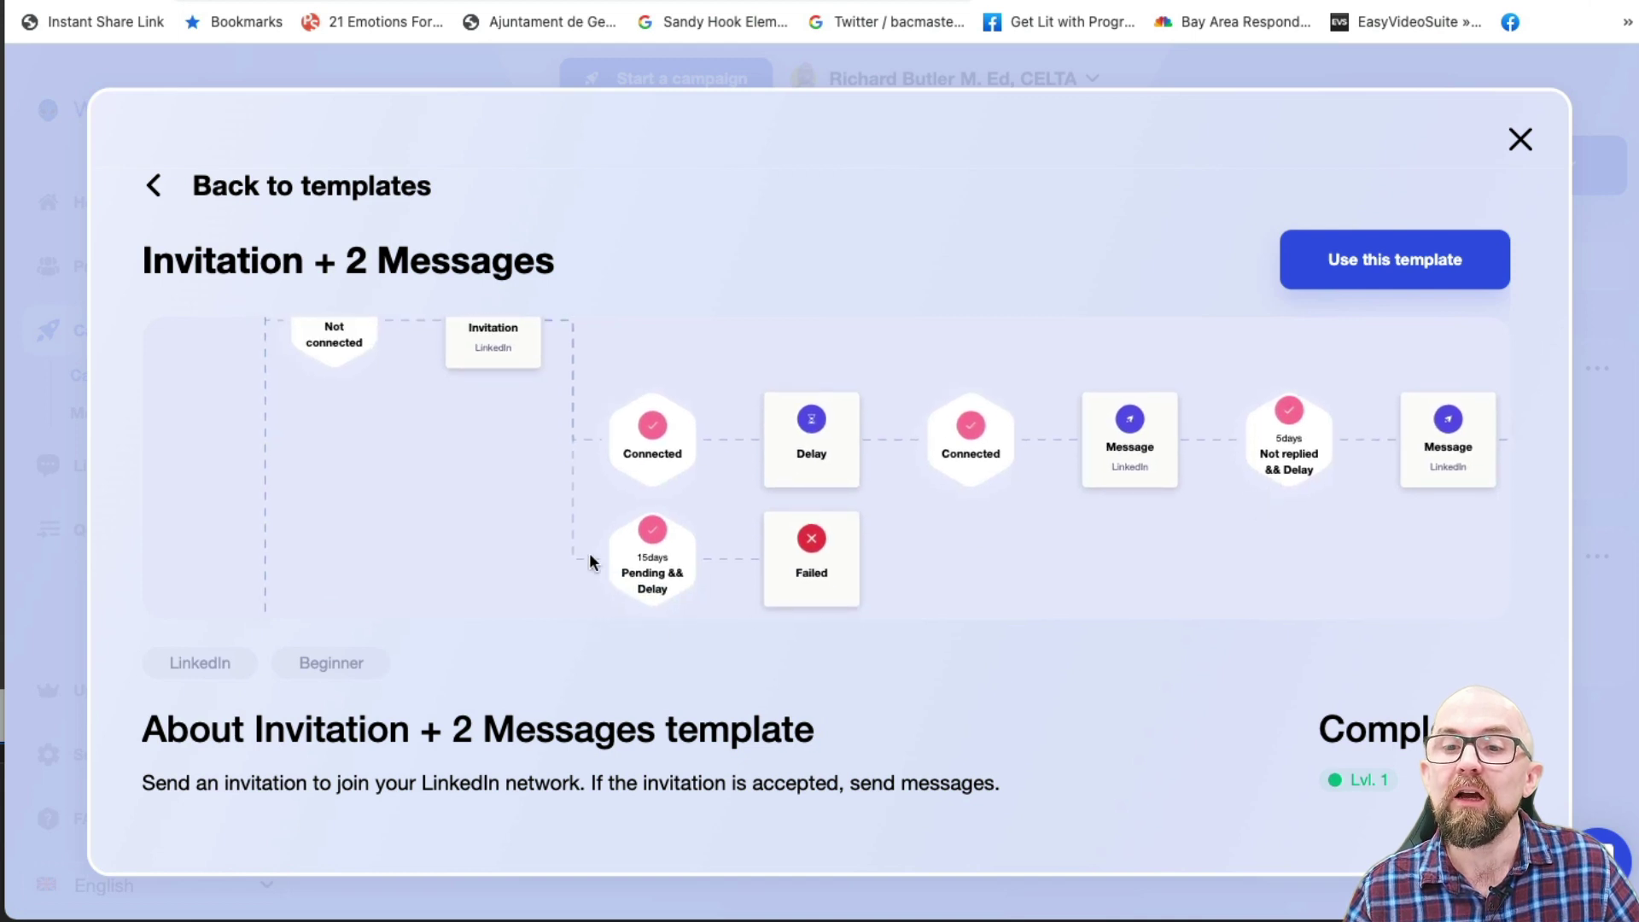
drag(899, 541, 939, 394)
drag(840, 547, 814, 420)
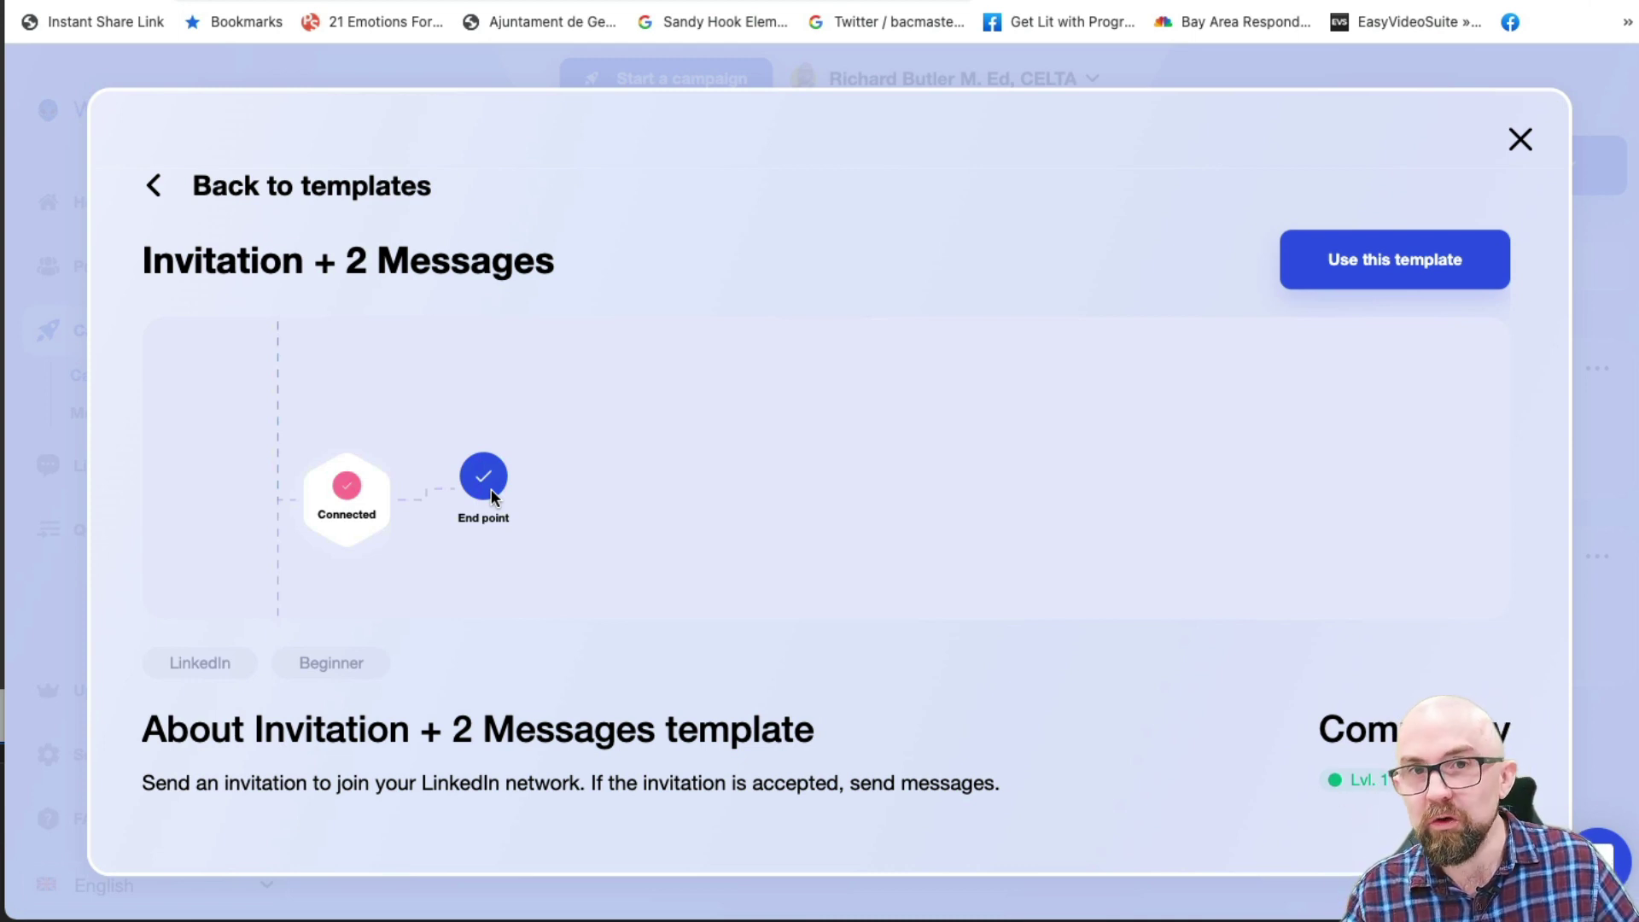
Create a campaign from the Invitation + 2 Messages template, keeping its default name, and add all prospects from a list
click(1386, 268)
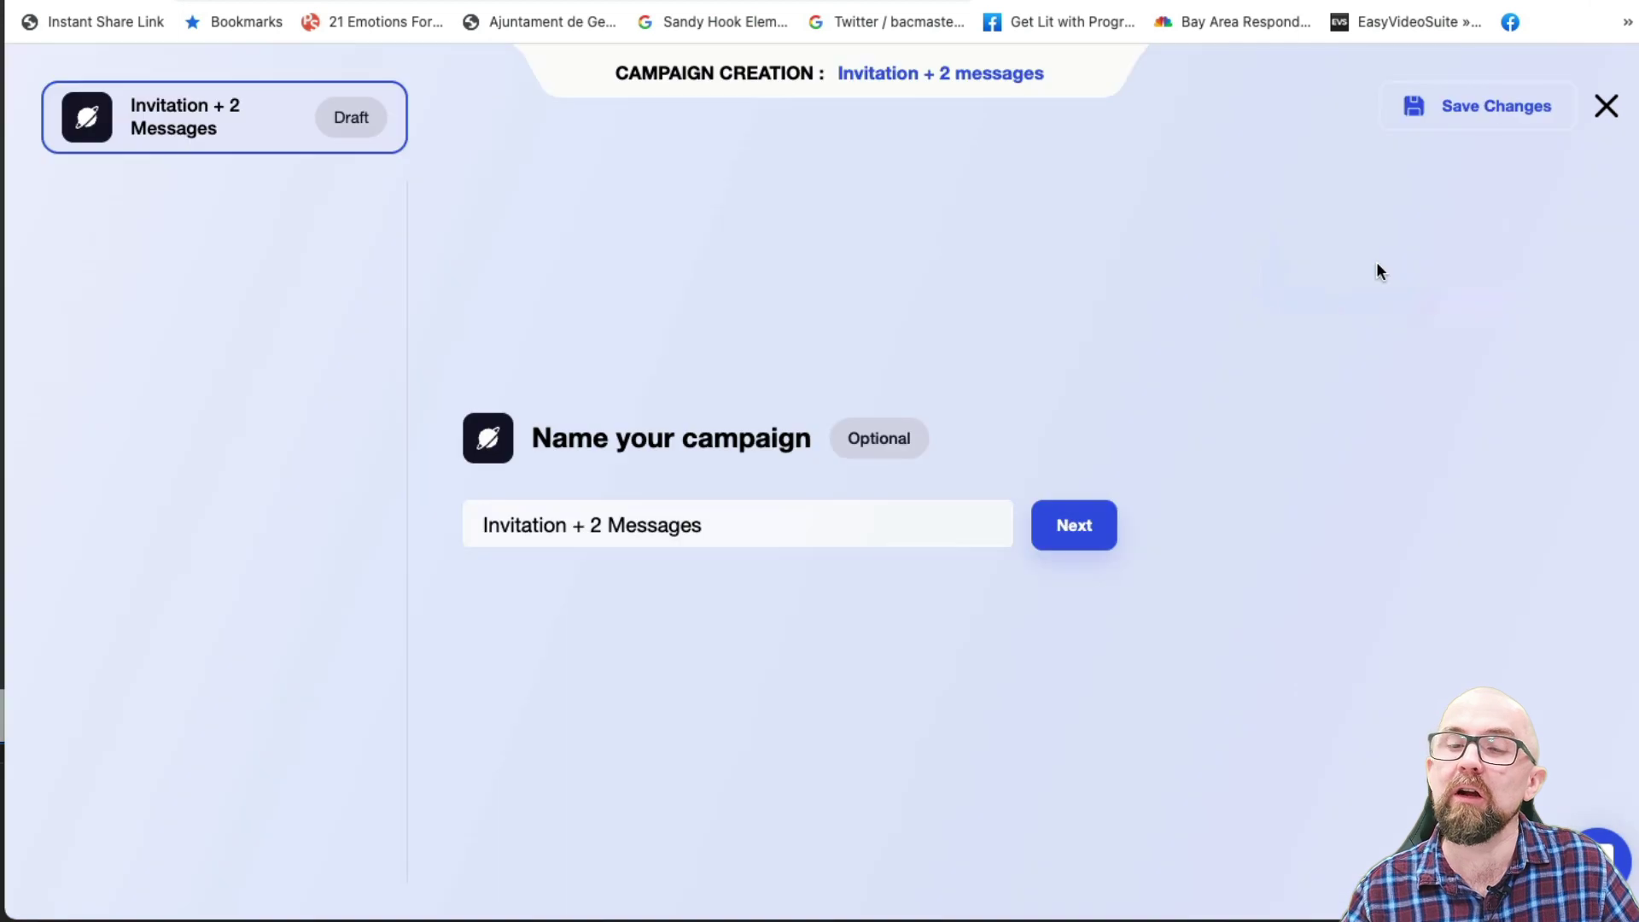
click(1073, 526)
click(629, 556)
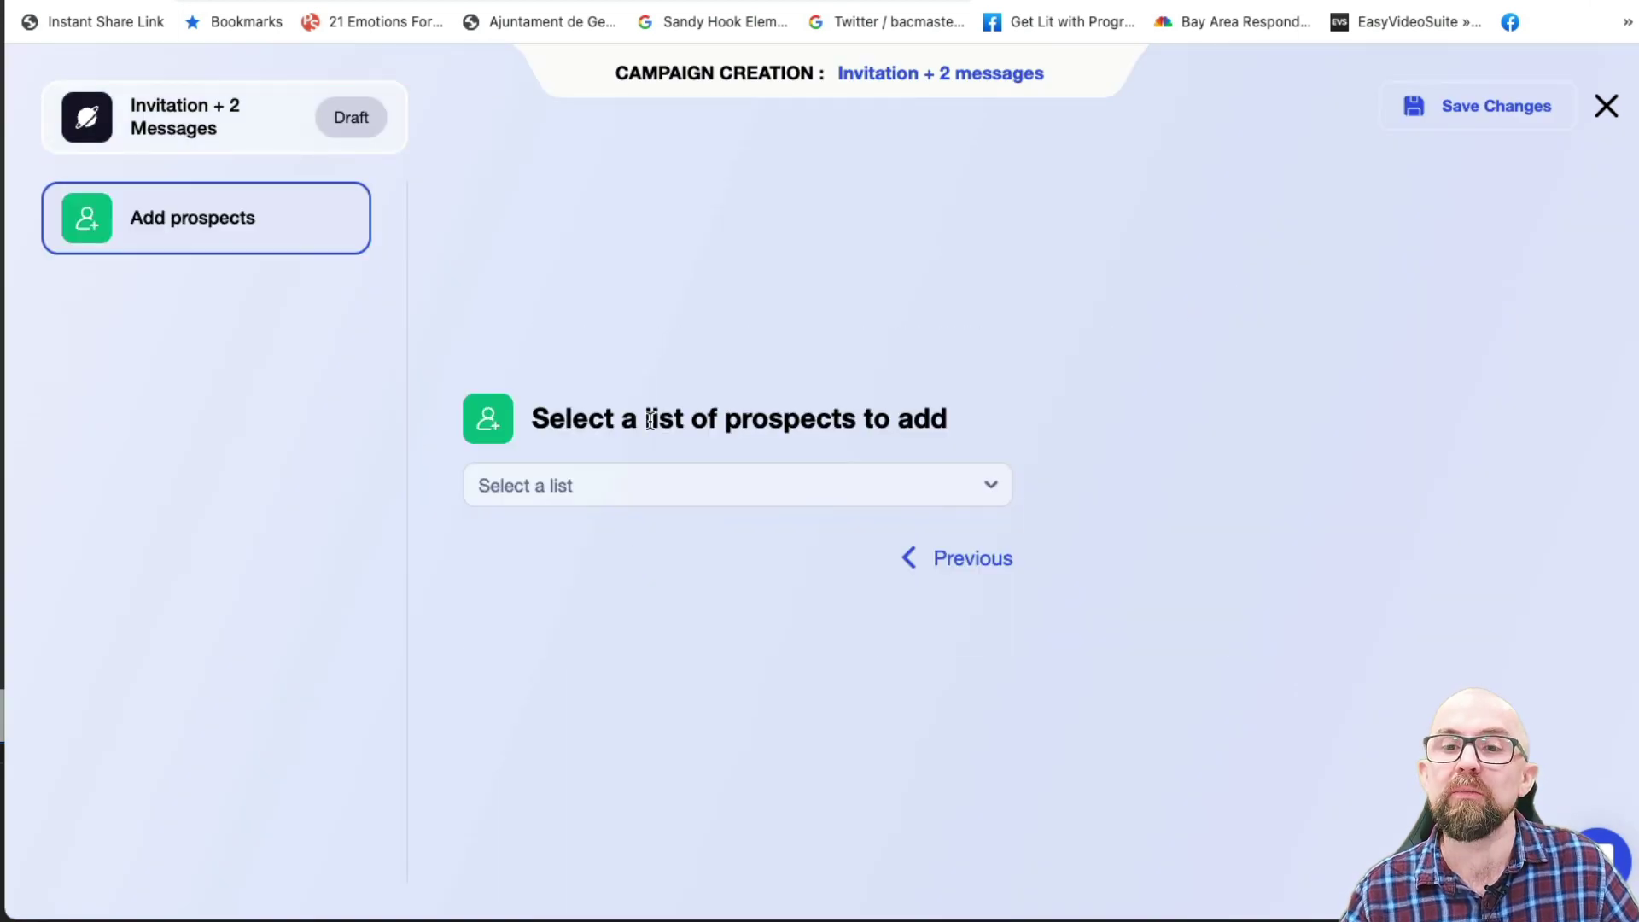
click(656, 489)
click(667, 632)
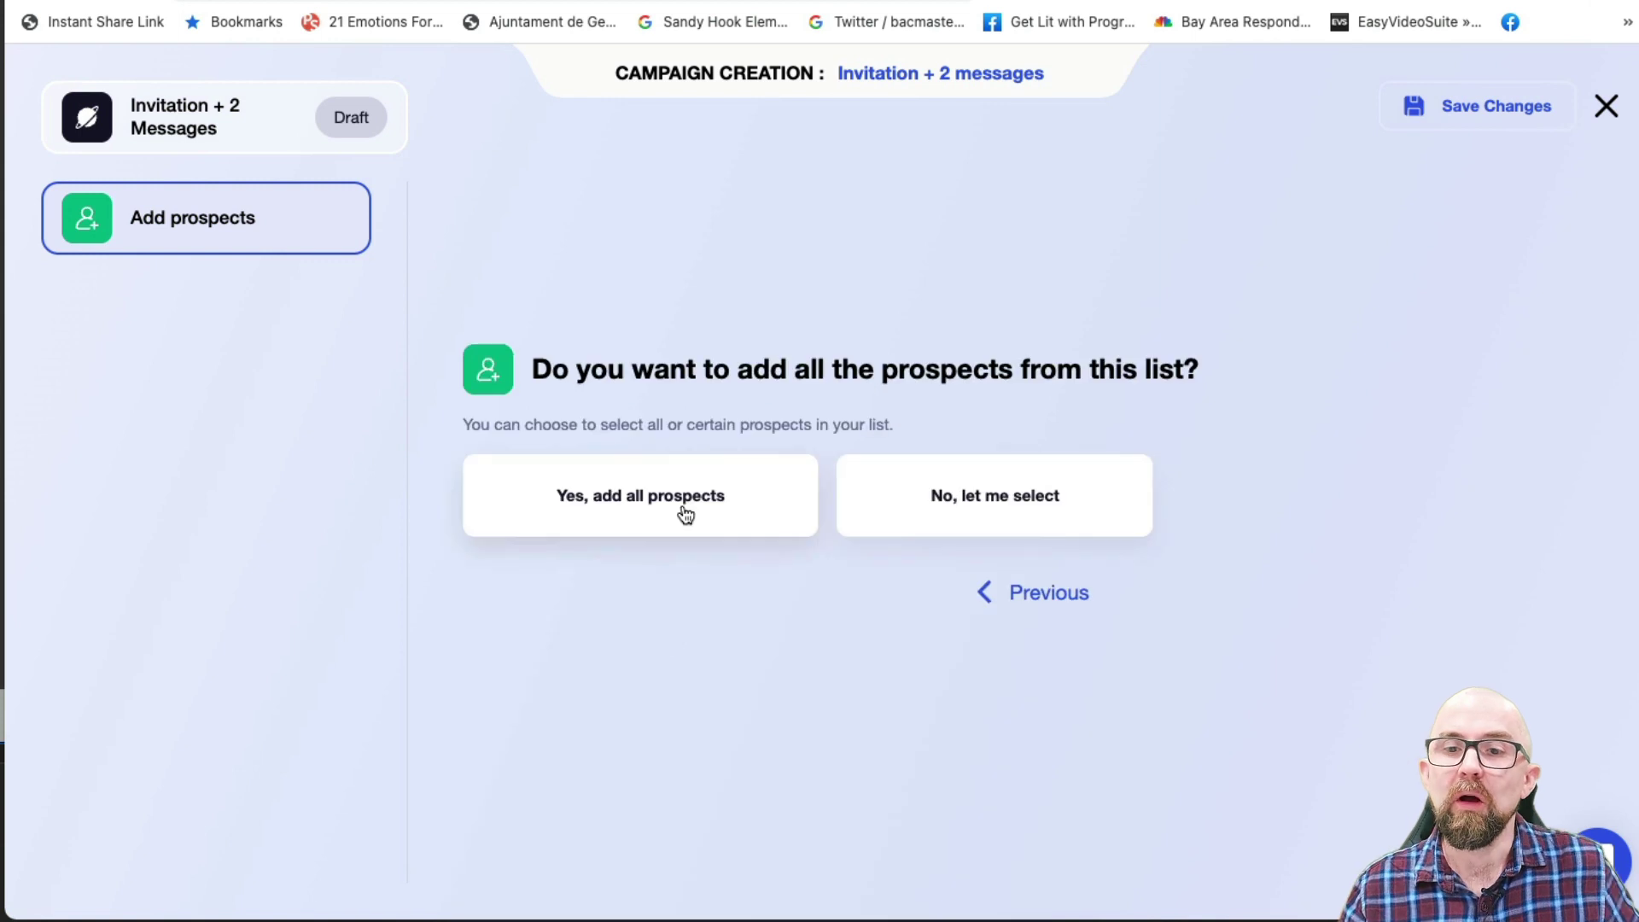
click(684, 513)
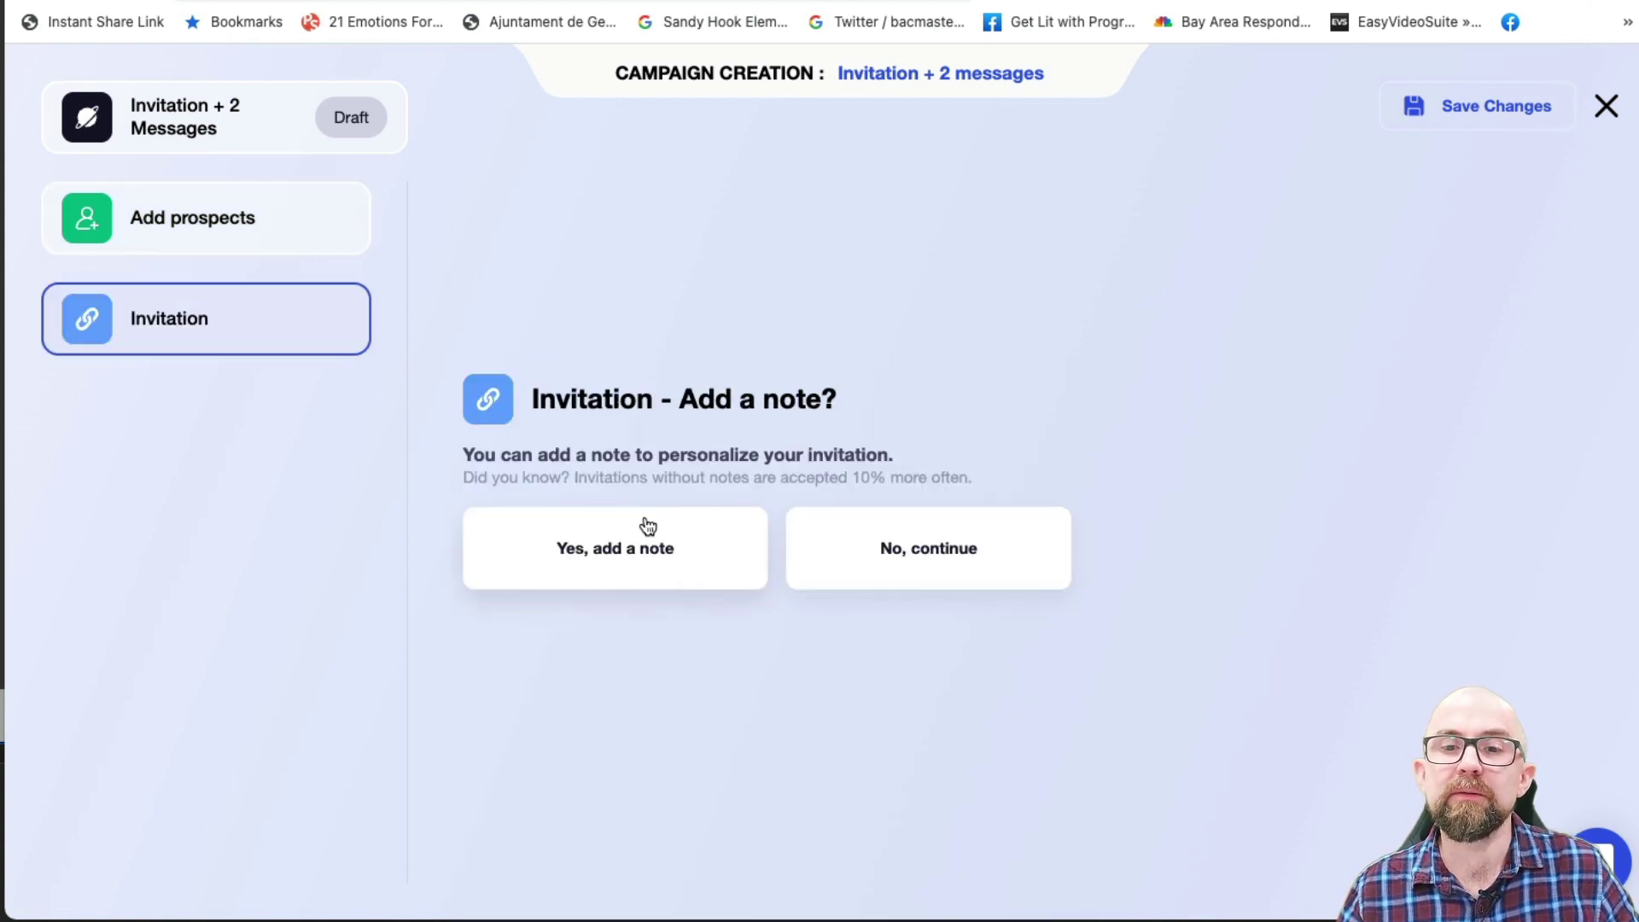
Add a note to the LinkedIn invitation and fill it from the saved Intro template
click(640, 551)
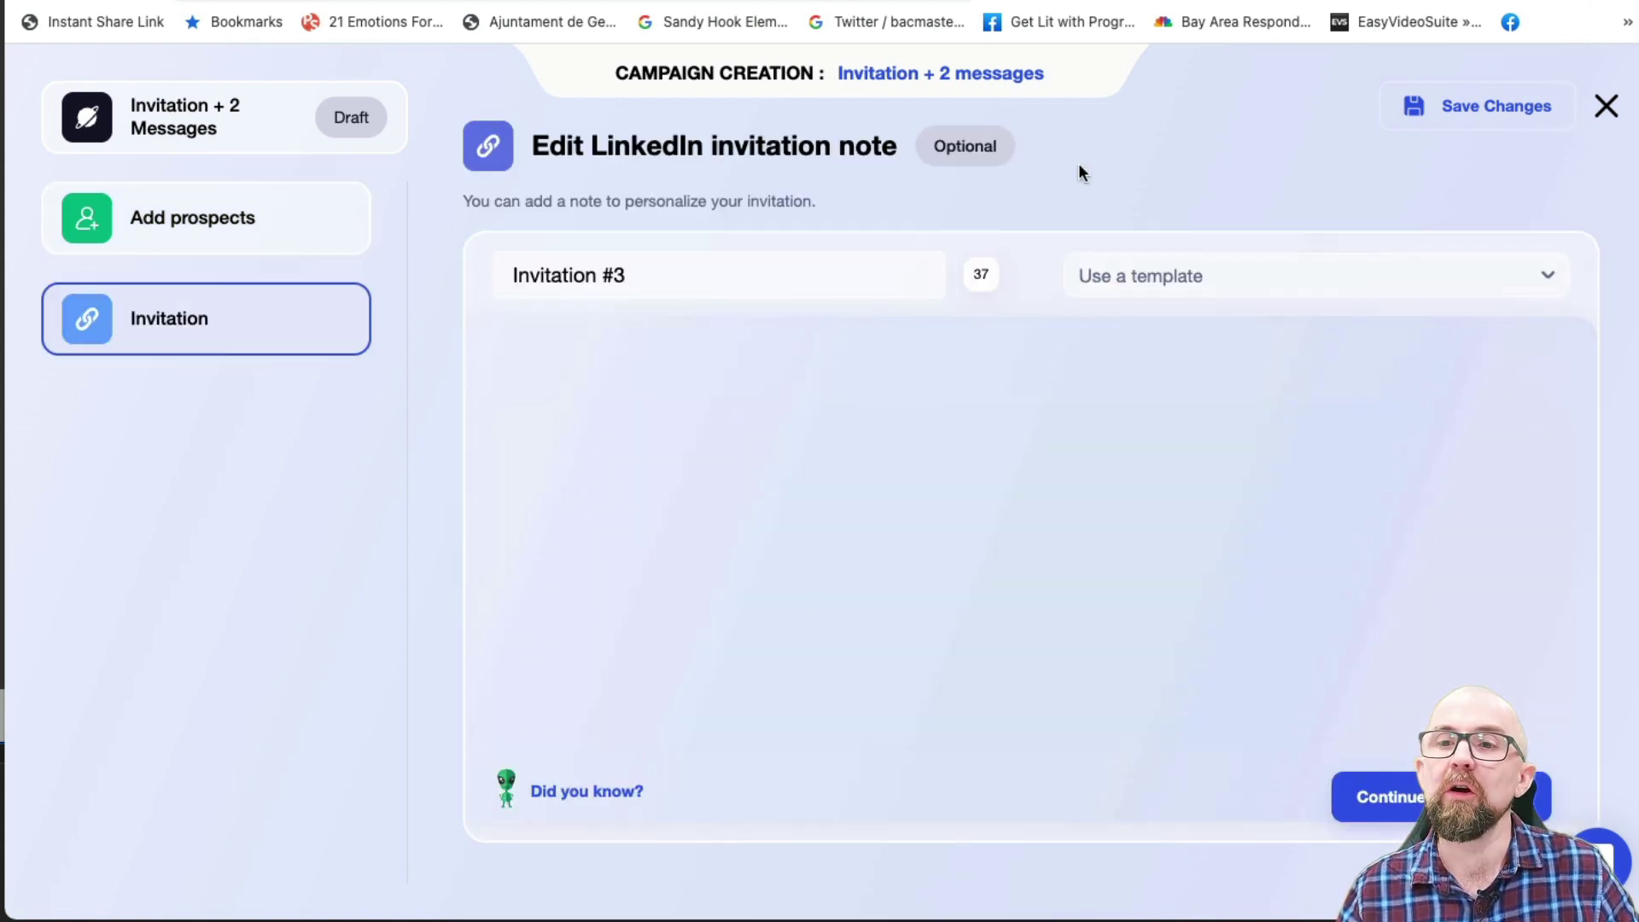
click(1220, 287)
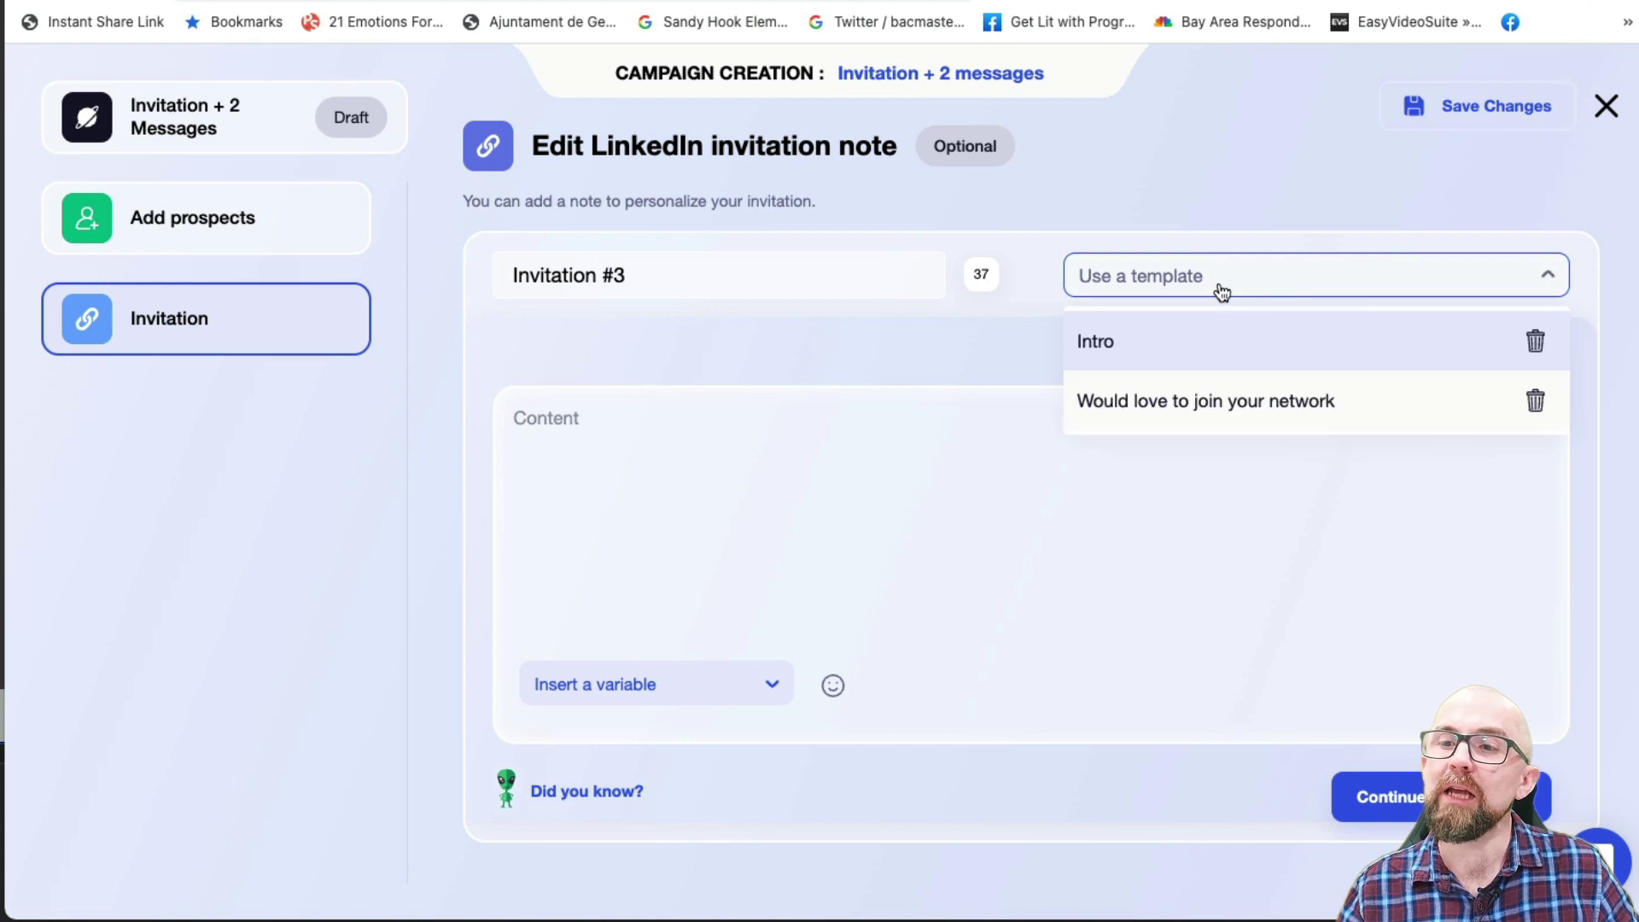
click(1205, 401)
click(1156, 270)
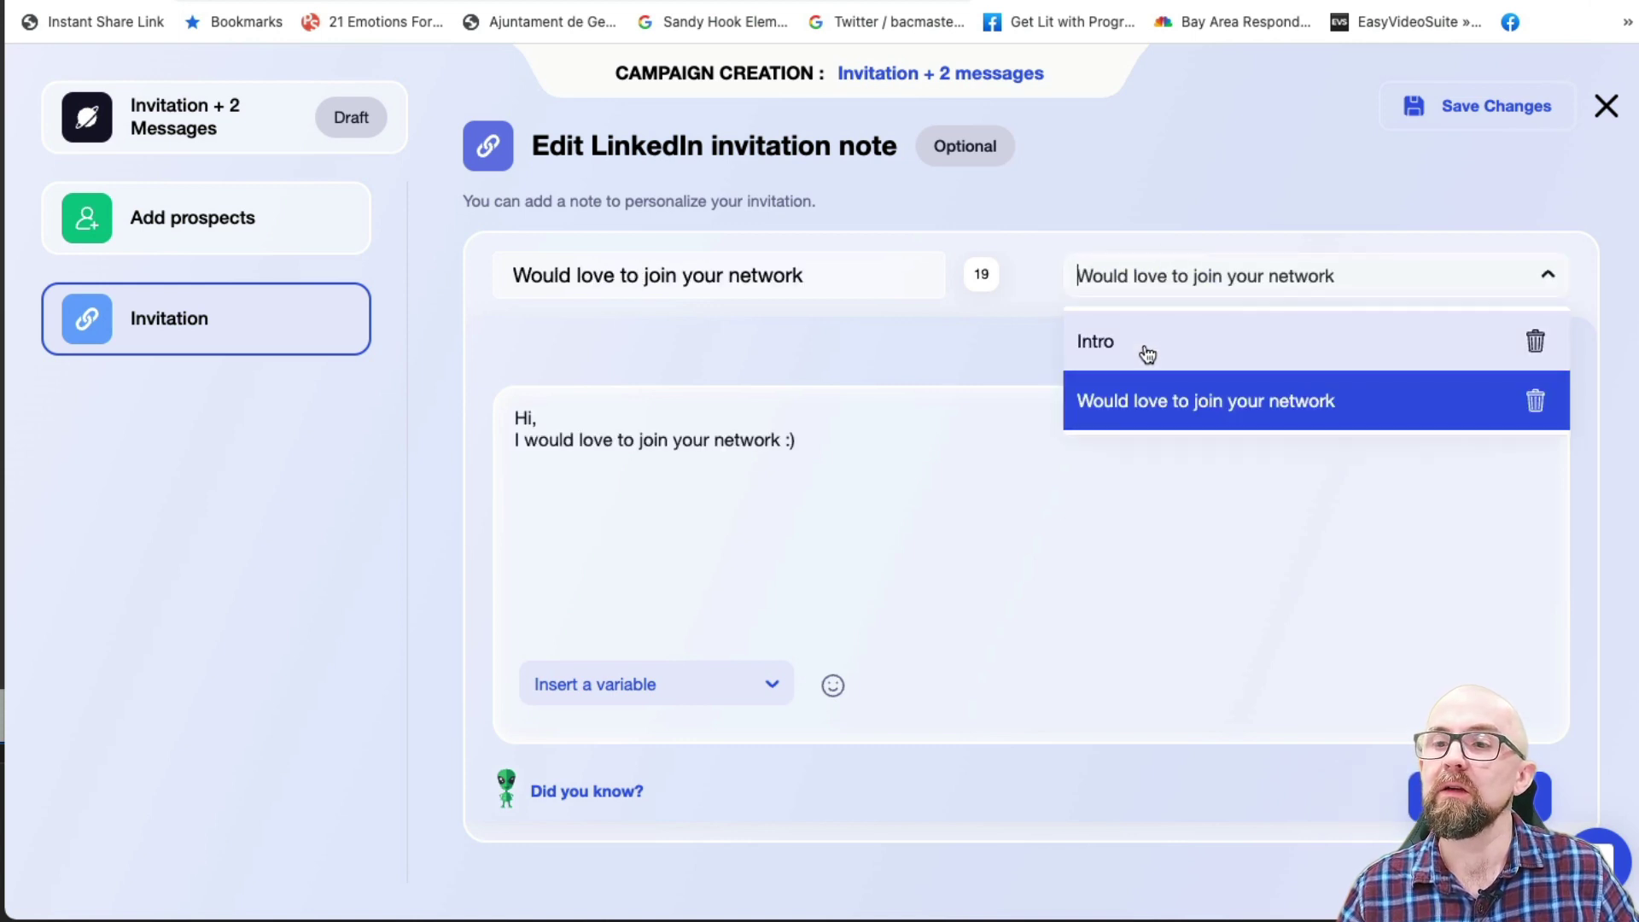
click(1135, 360)
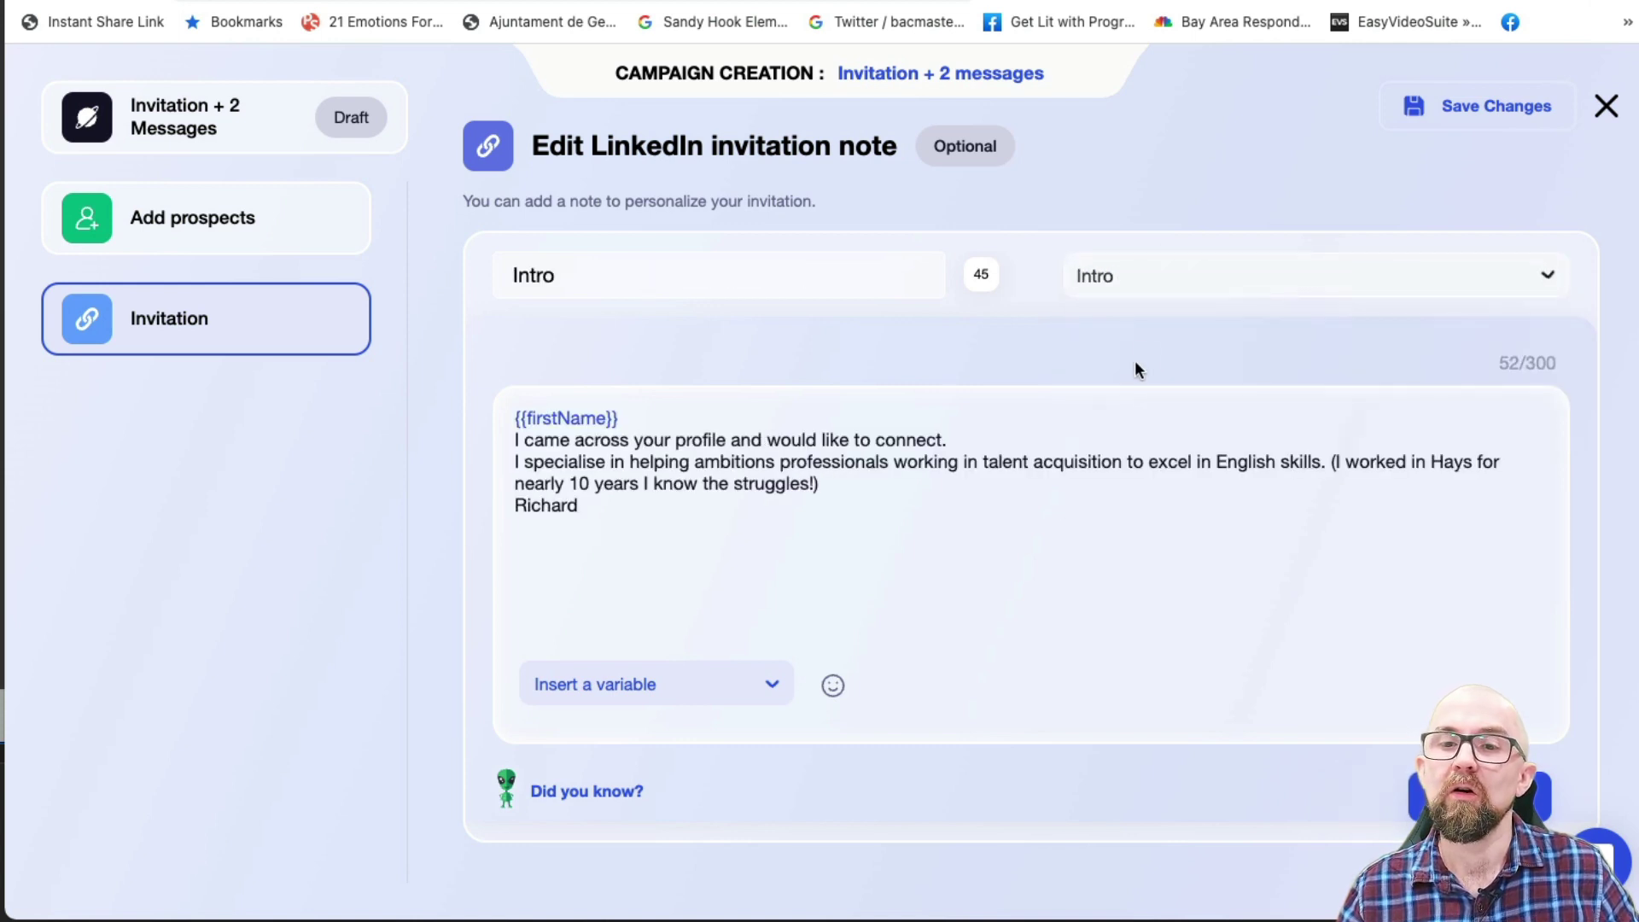
Try replacing the invitation note's firstName variable with the company variable and "firm" as its fallback text, and undo the replacement
click(658, 417)
drag(659, 417, 498, 418)
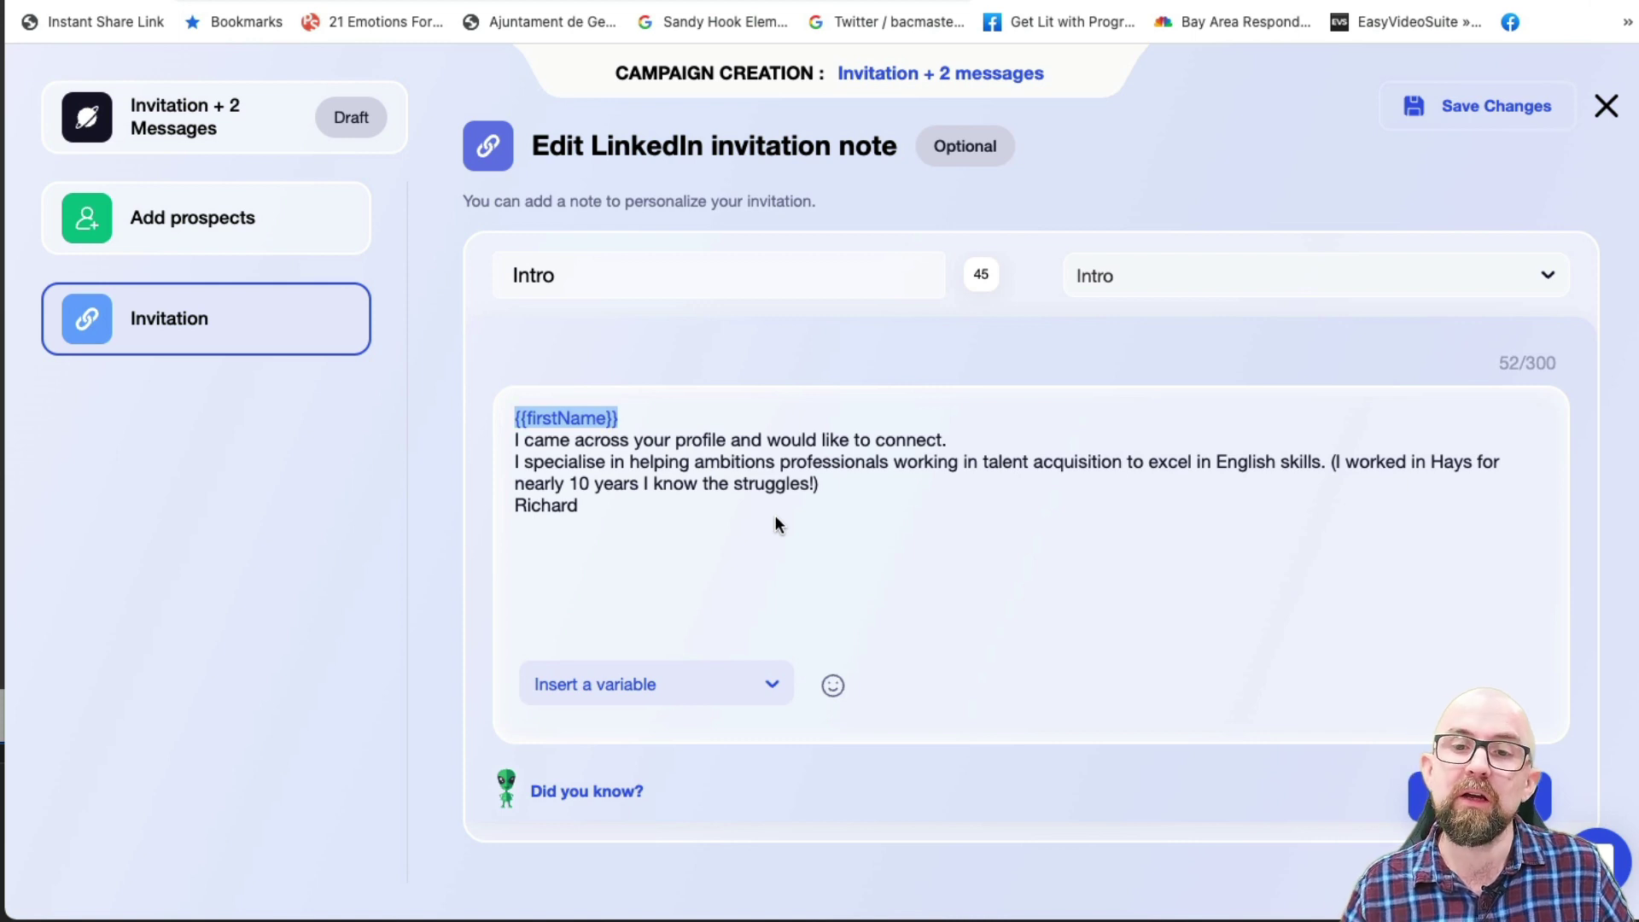
click(653, 683)
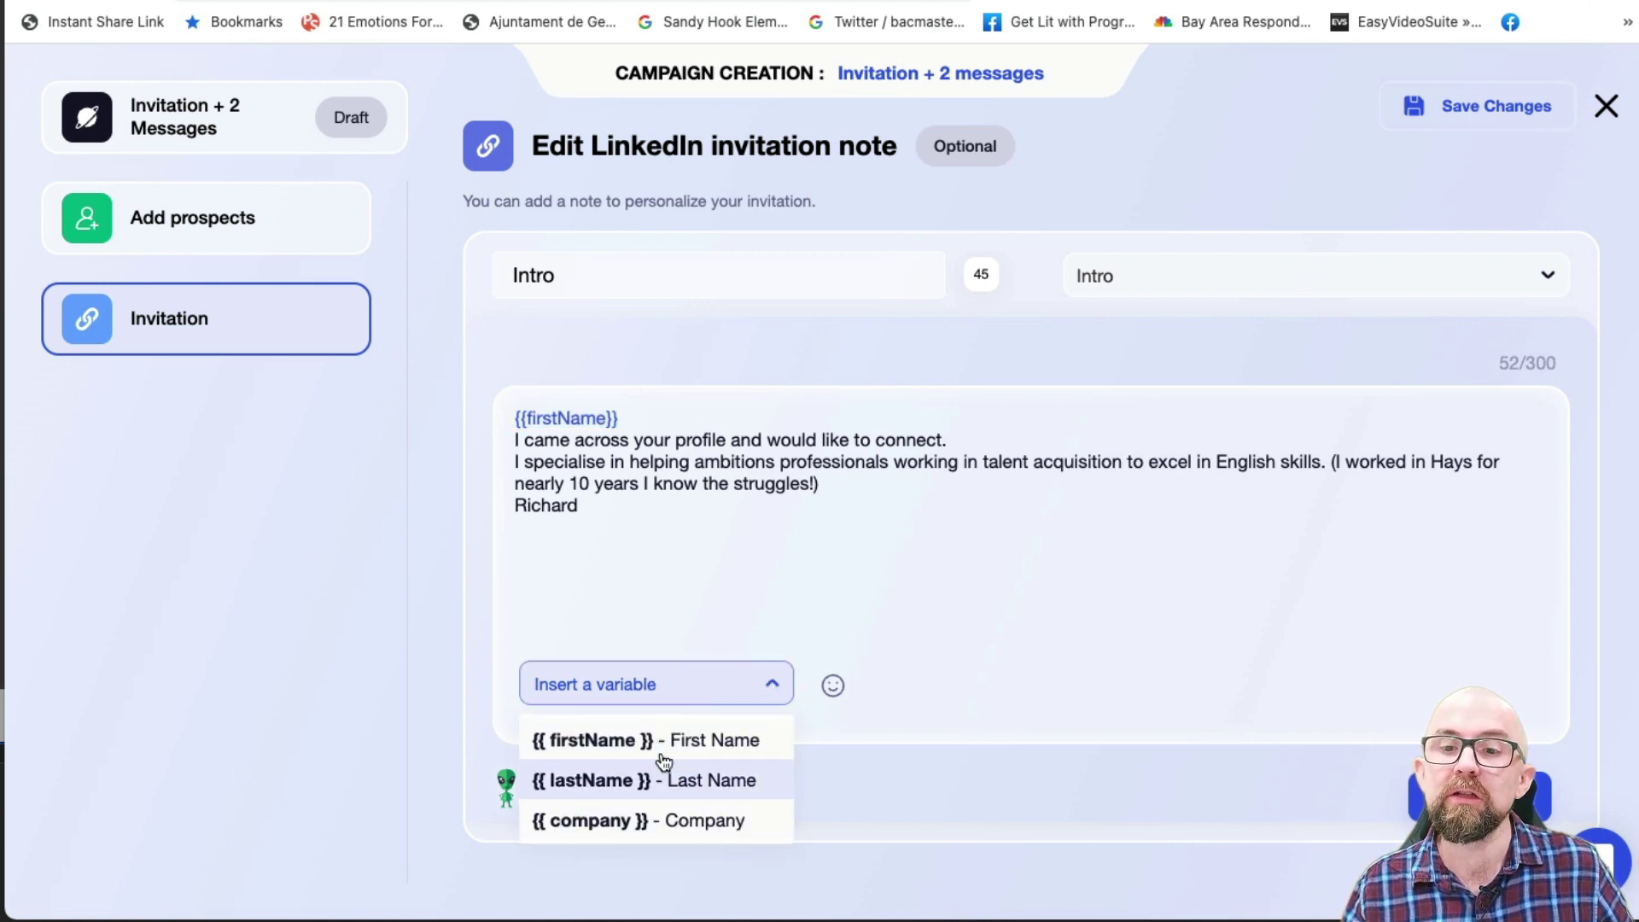
click(698, 821)
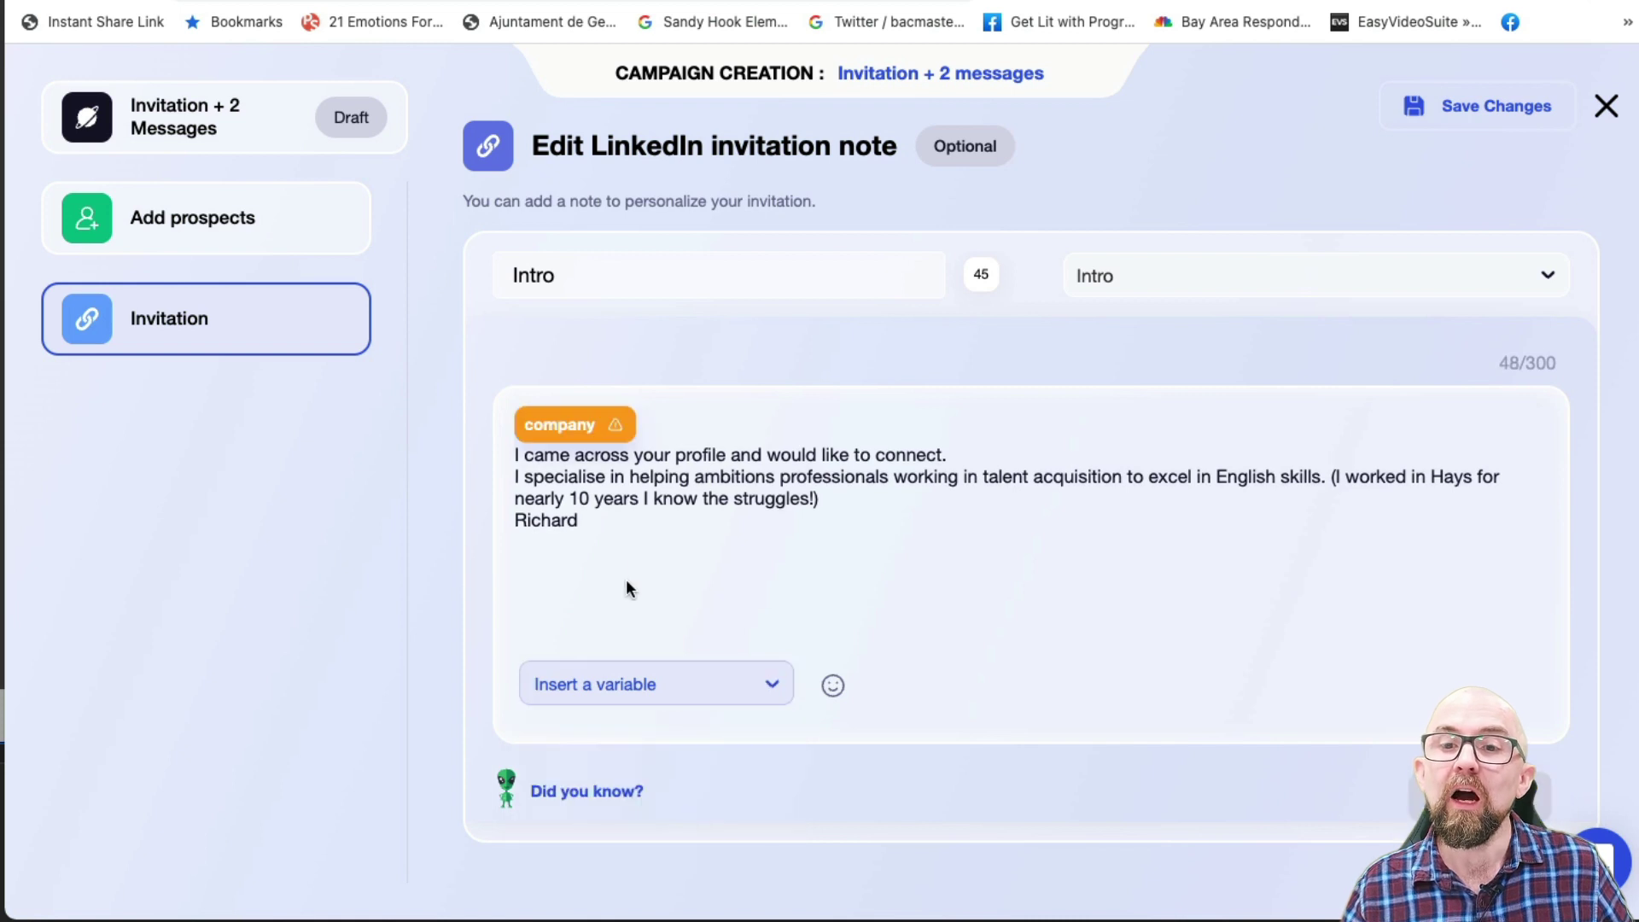
click(620, 425)
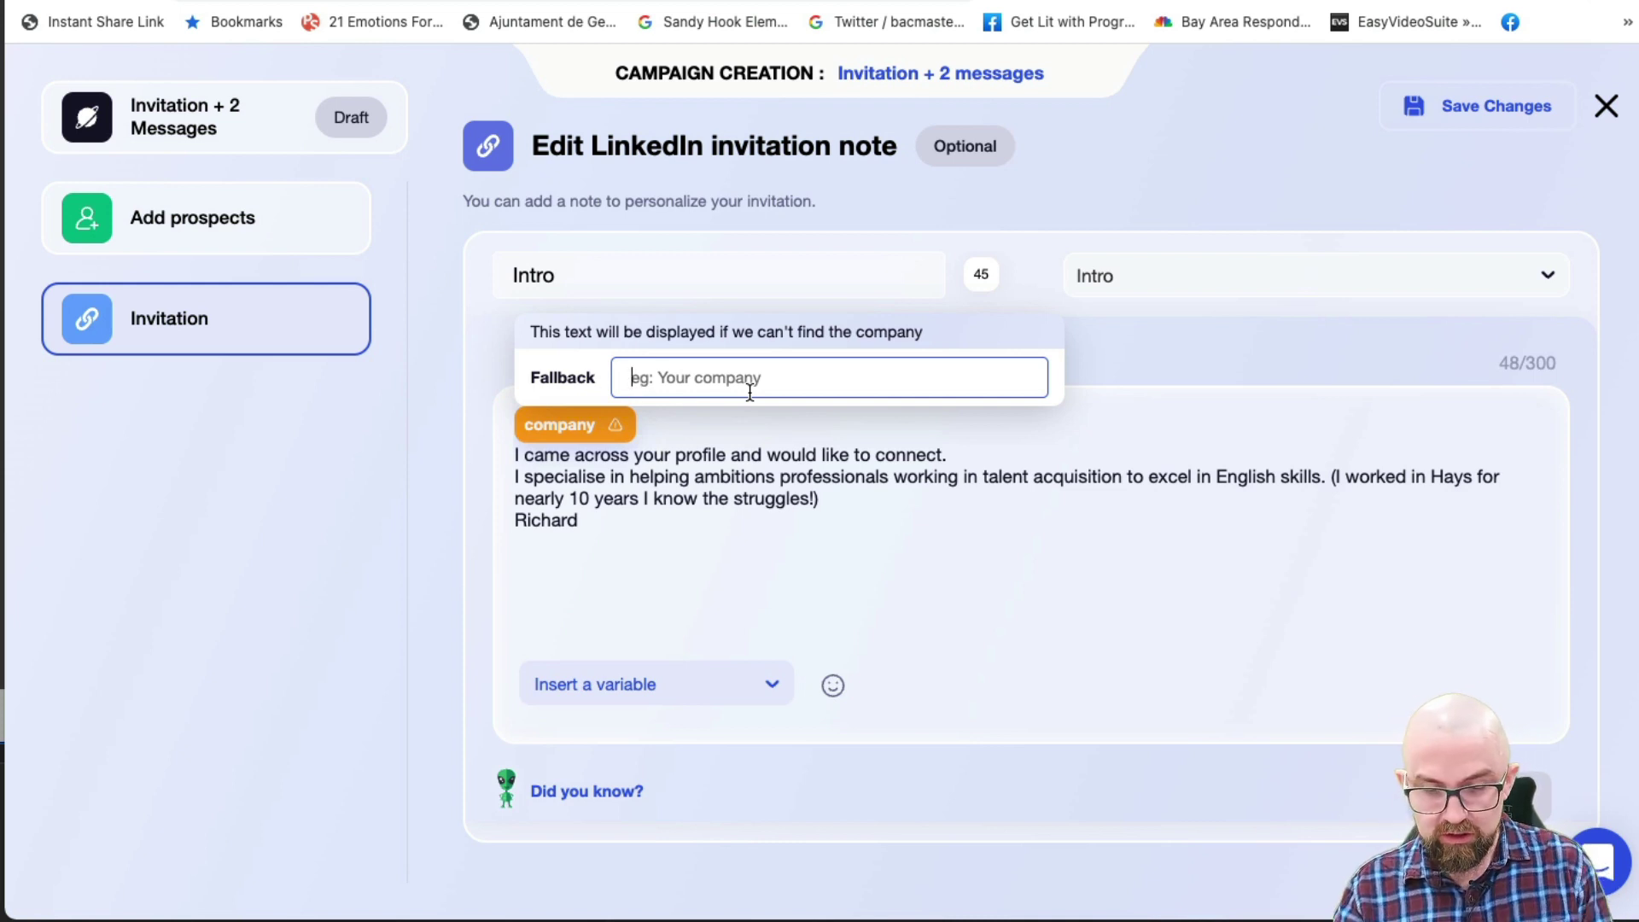
text(firm)
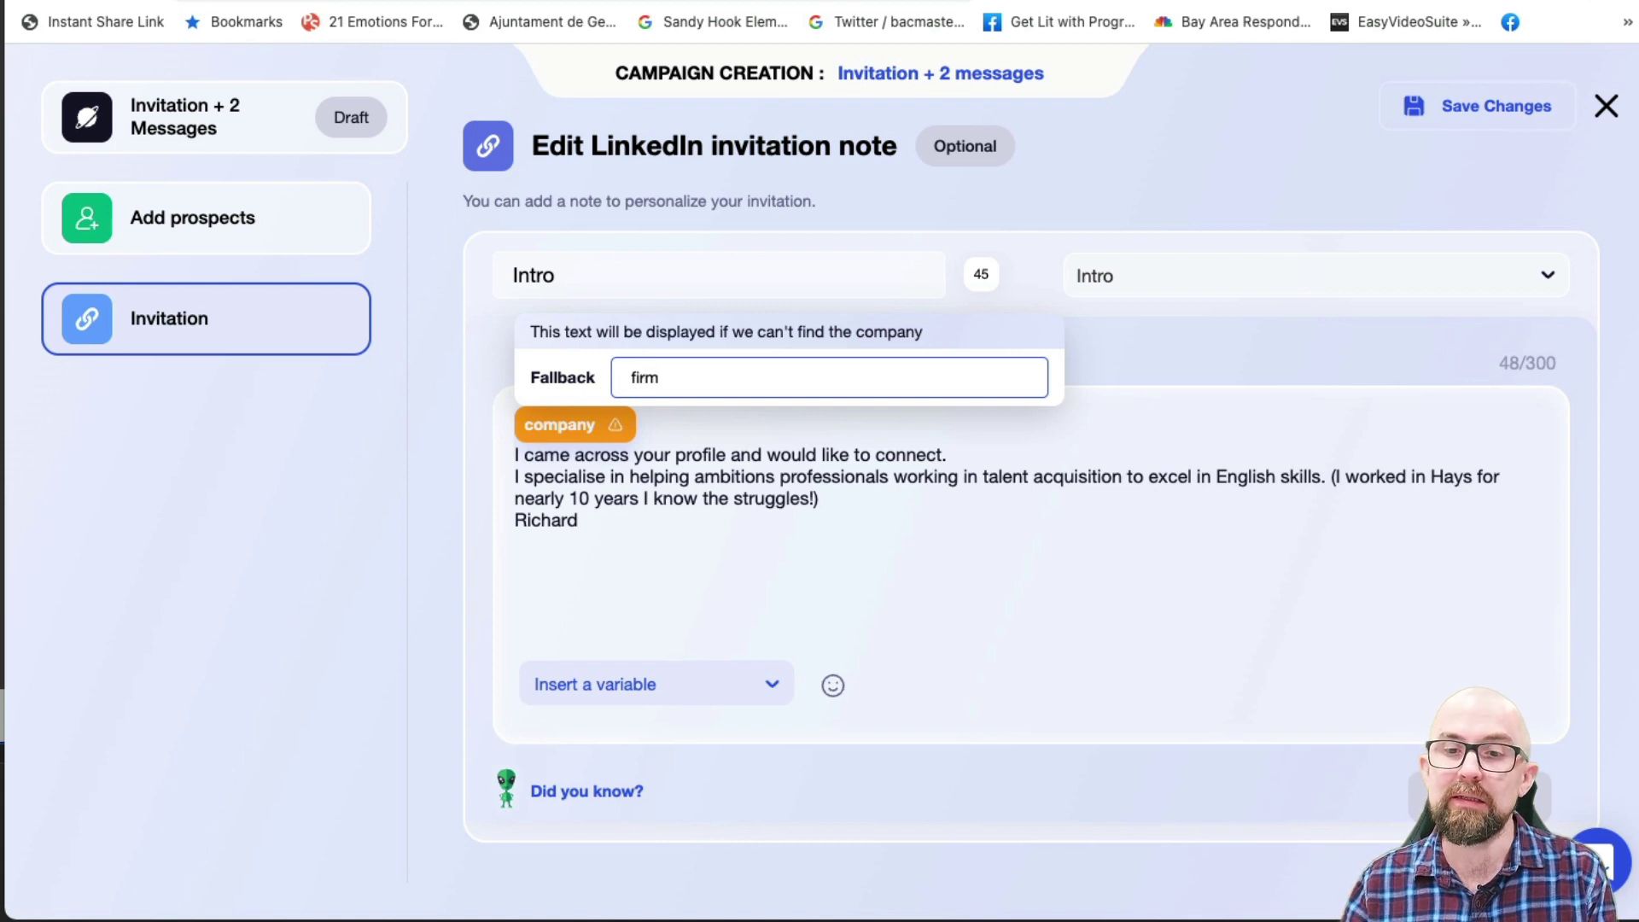
click(991, 601)
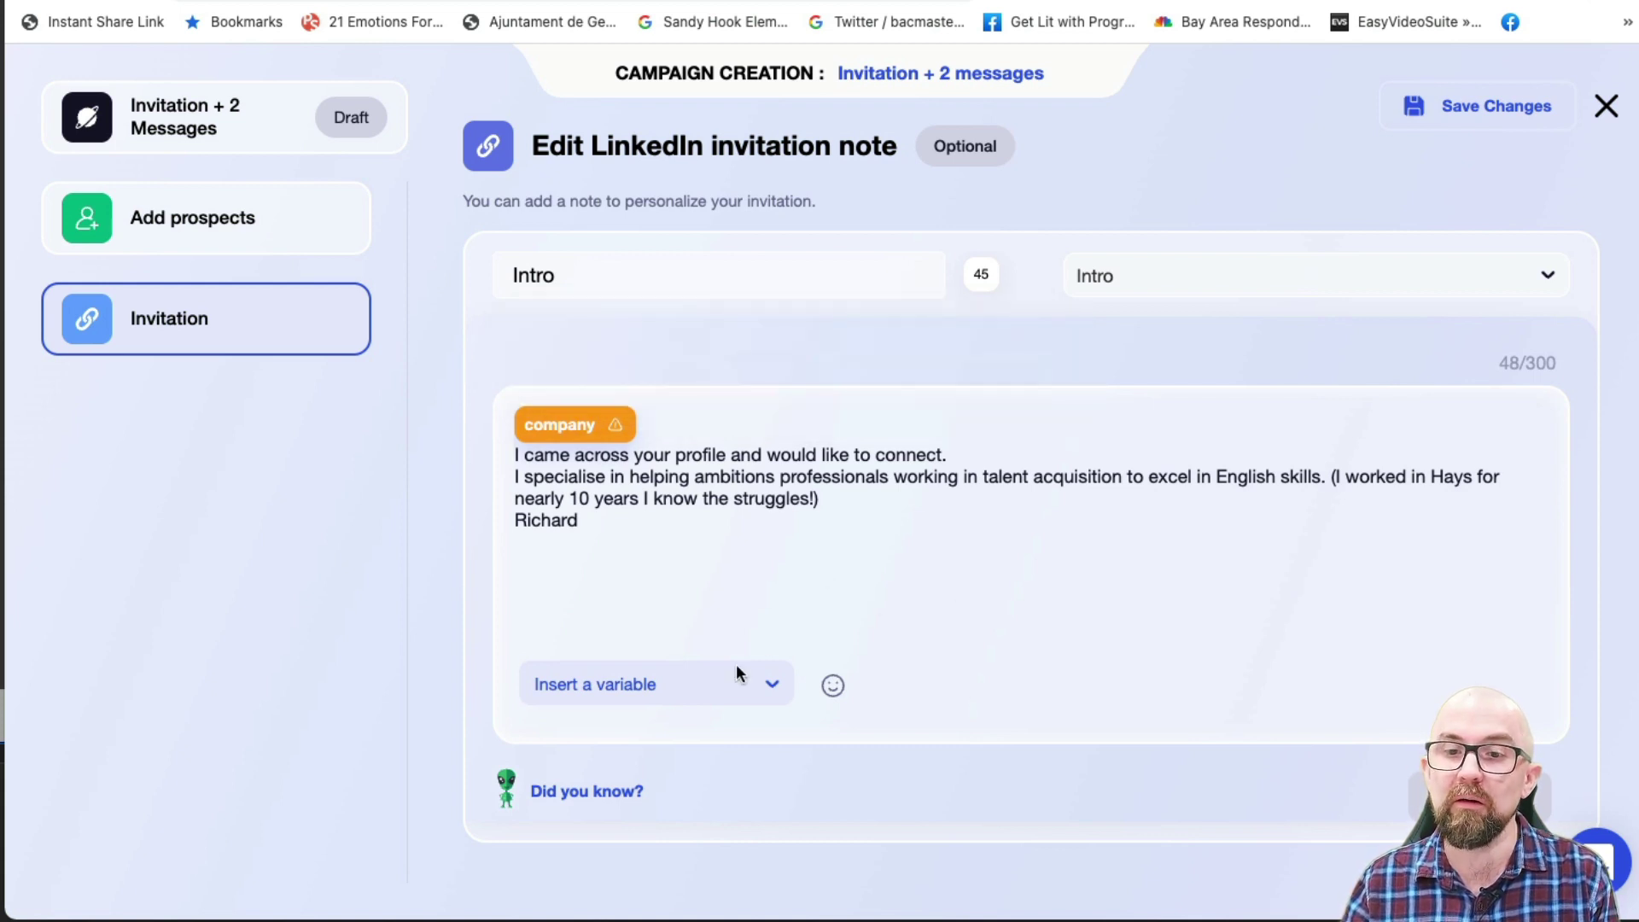
key(ctrl+z)
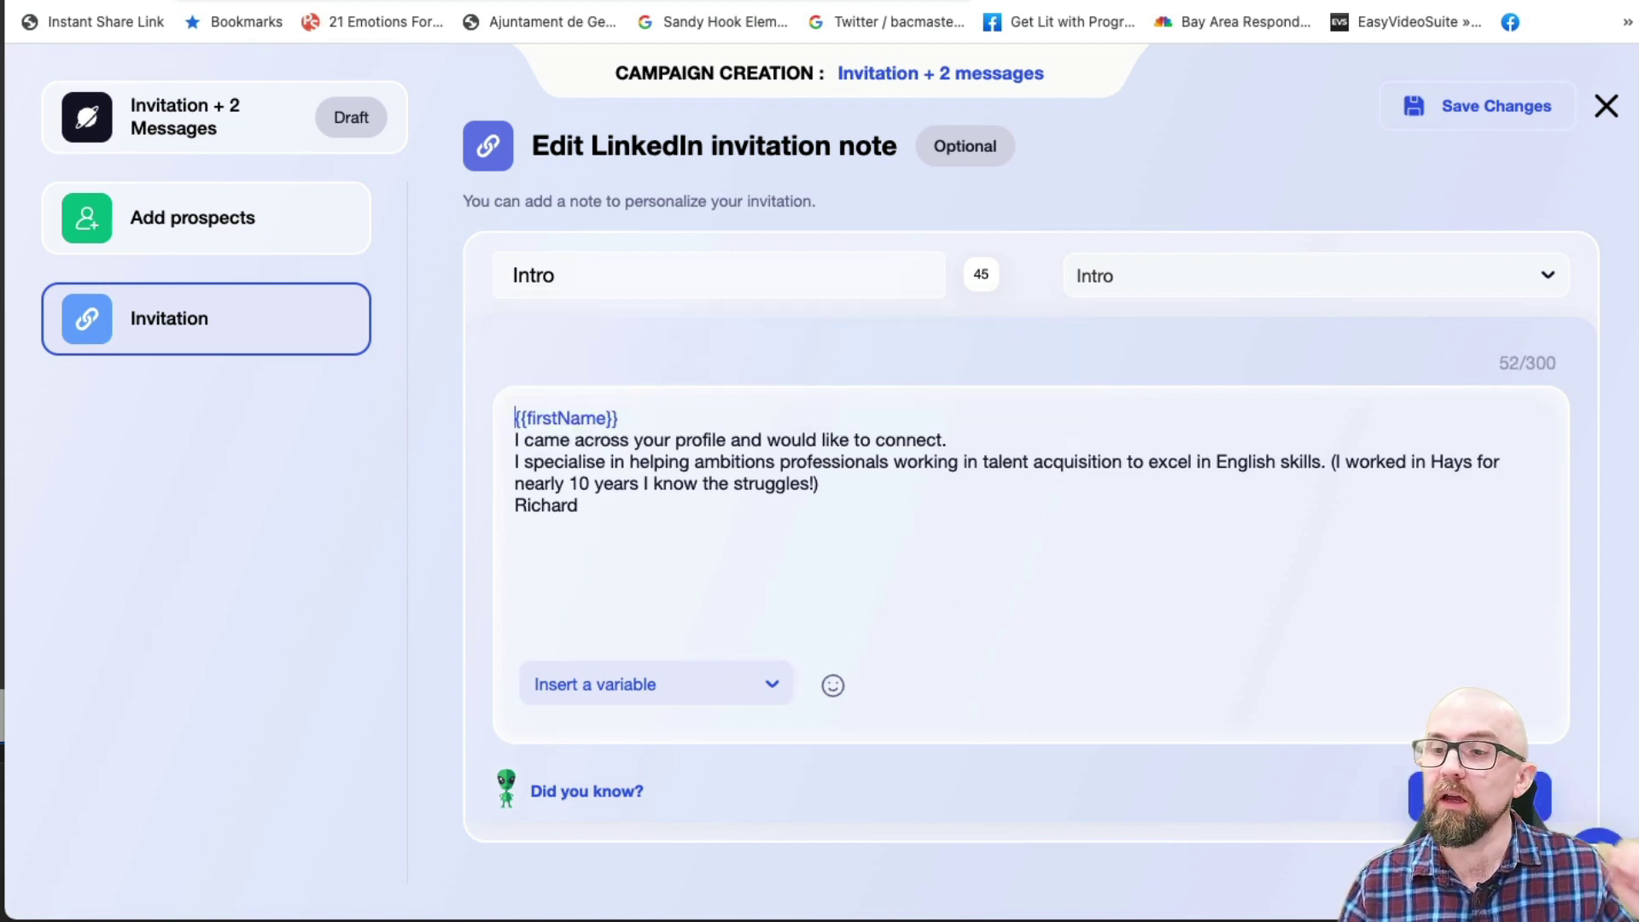
Accept the invitation note, keep the 1-day delay after acceptance, and fill LinkedIn message 1/2 from the saved Message 1 template
click(1451, 795)
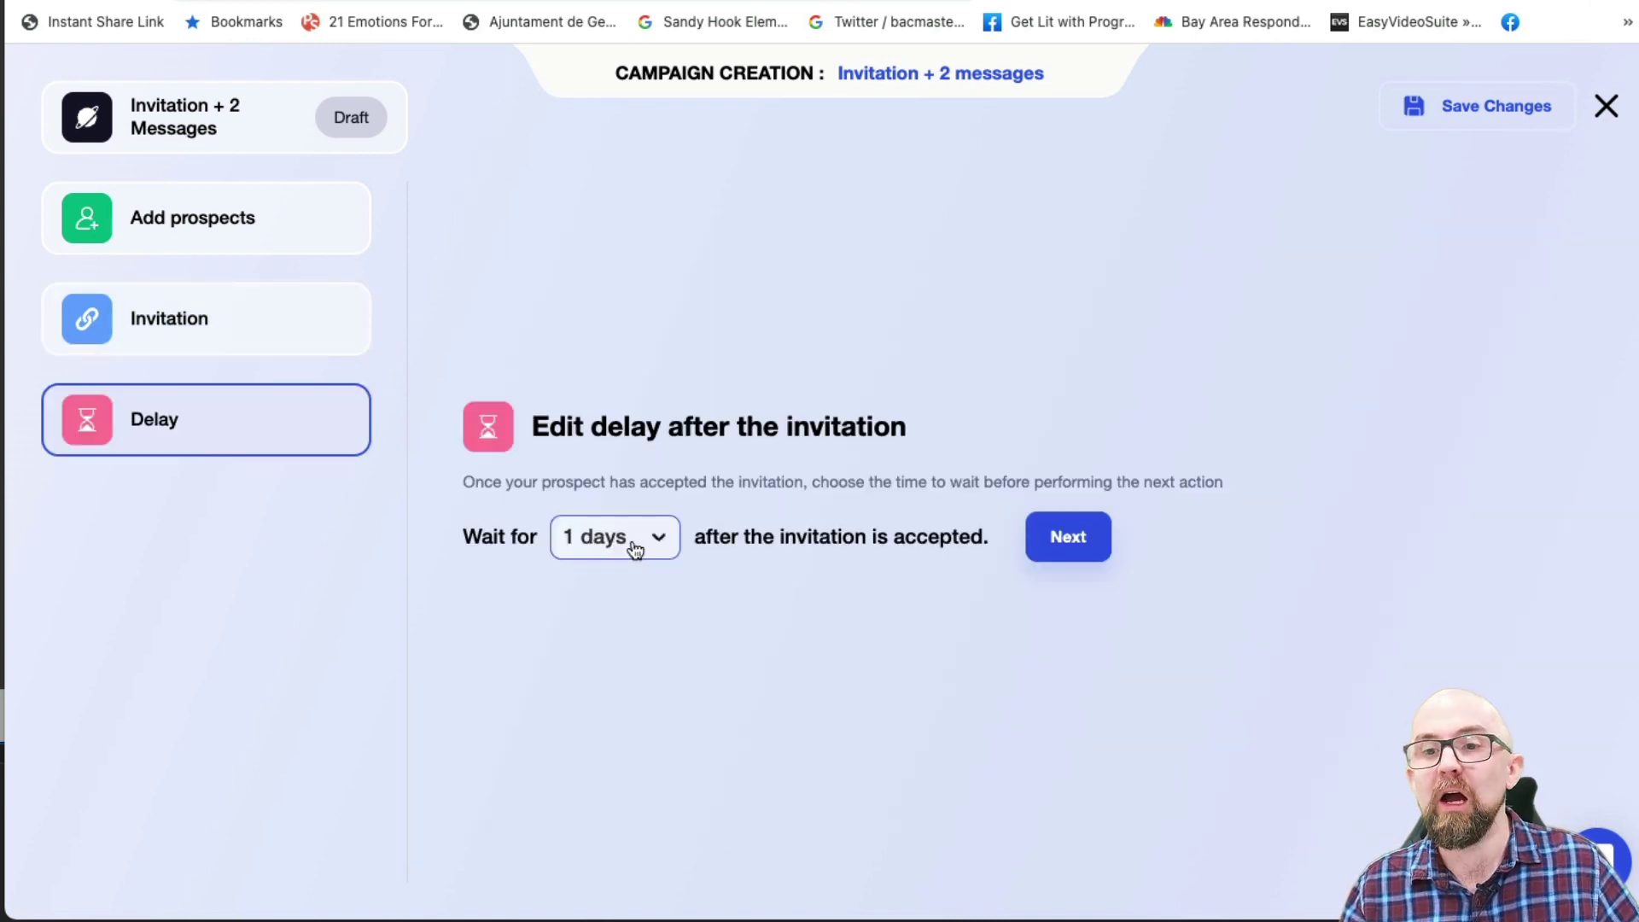
click(1085, 542)
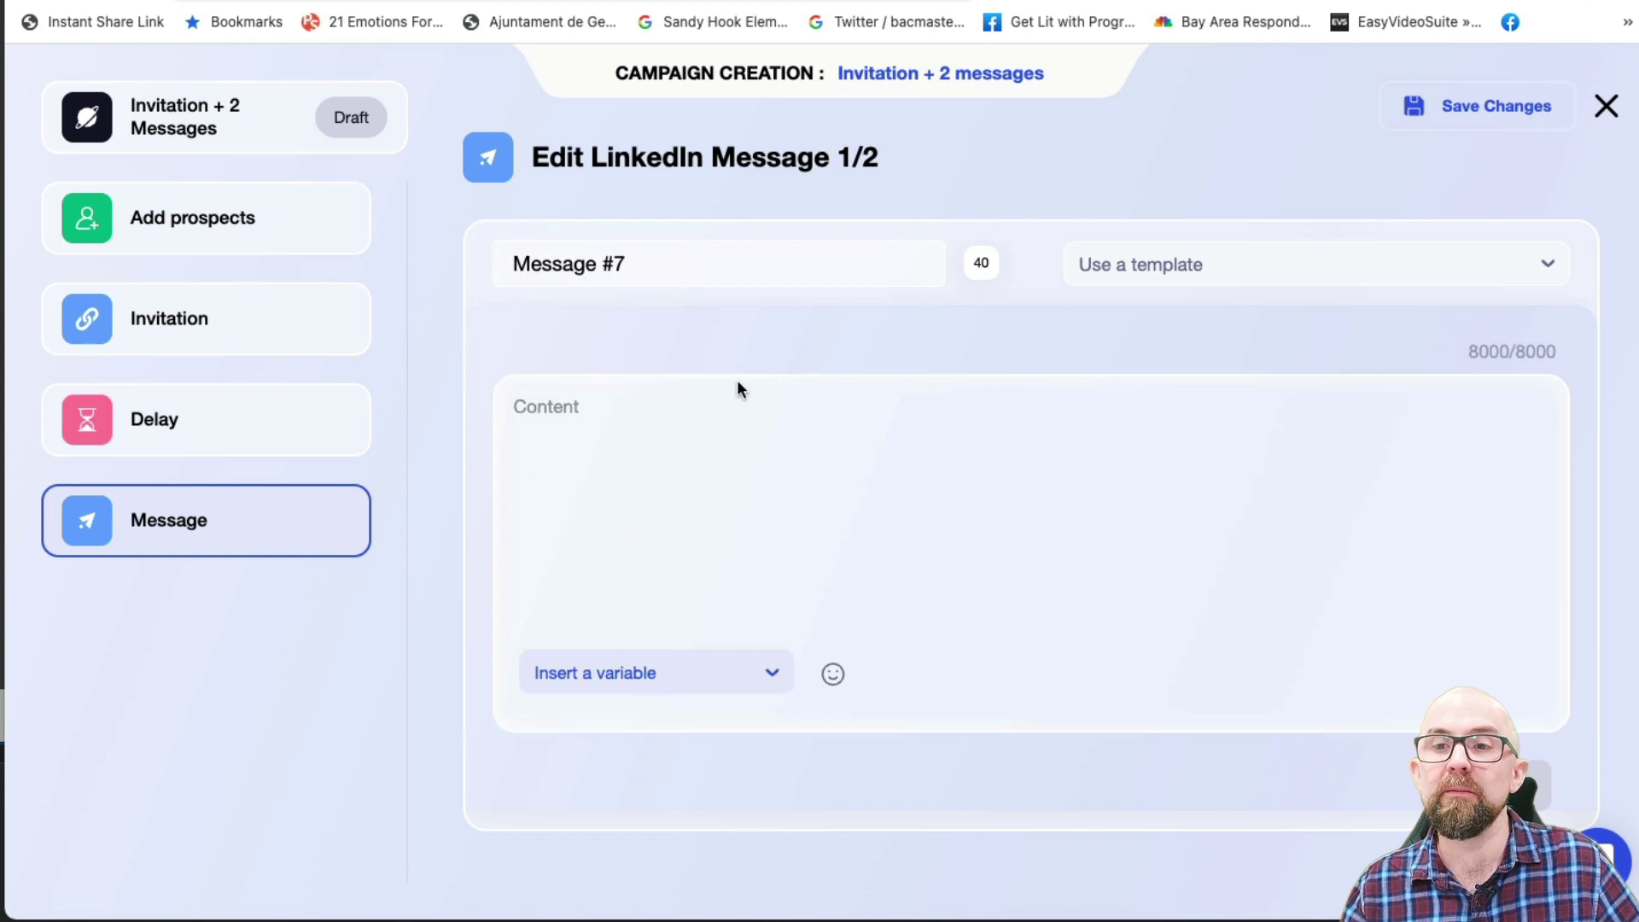
click(1088, 263)
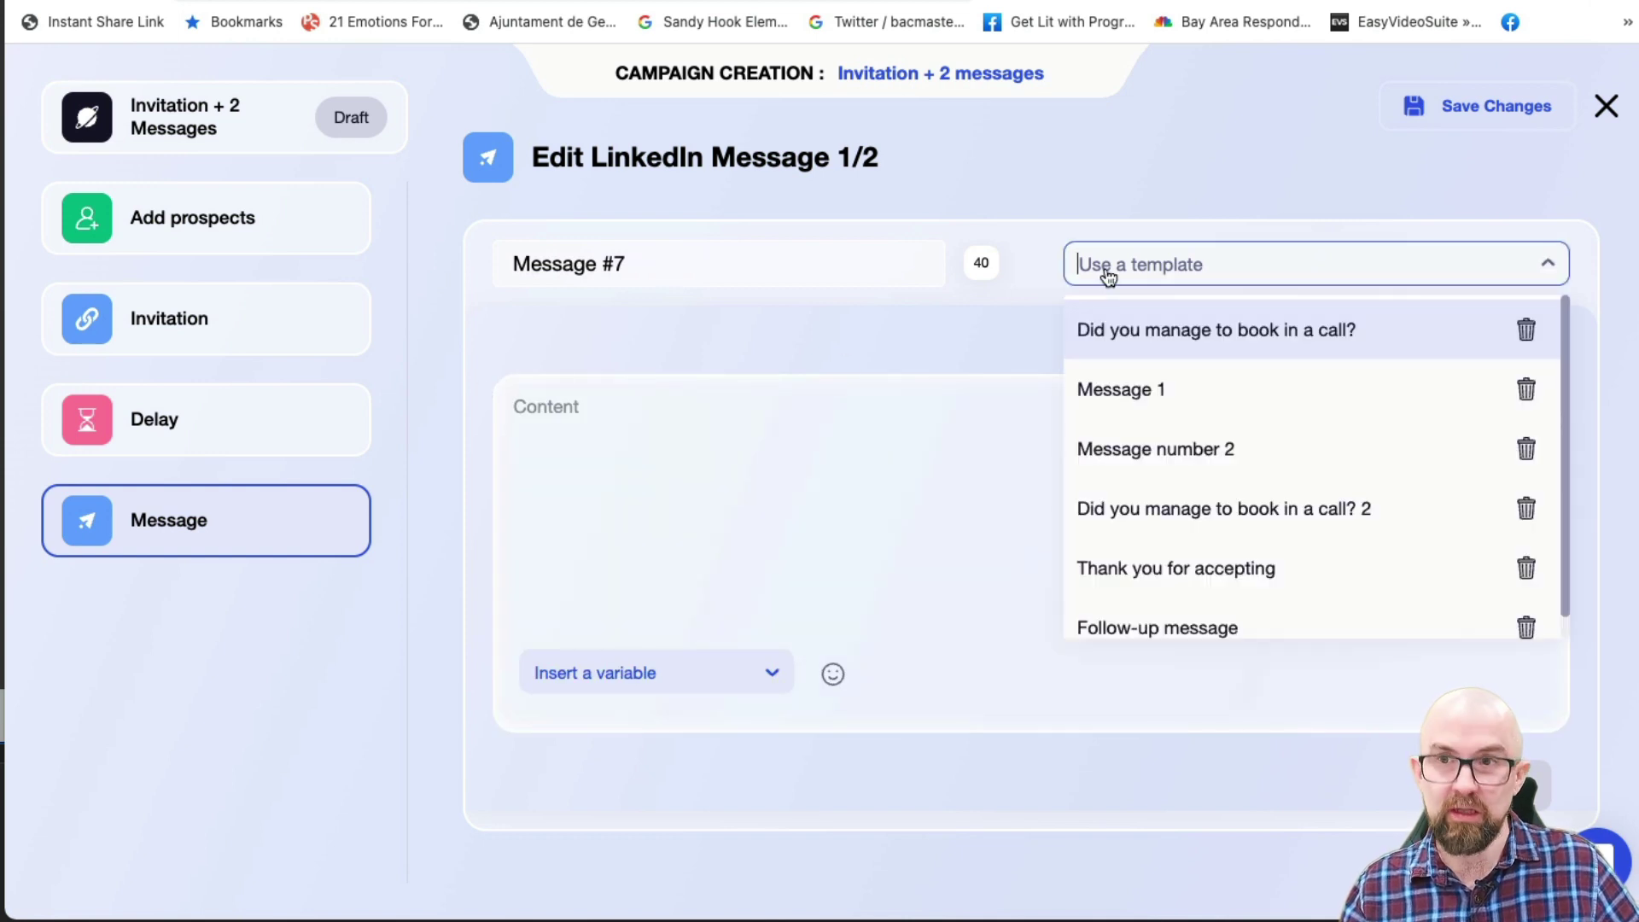
click(1150, 394)
scroll(957, 509, down, 2)
scroll(957, 510, up, 2)
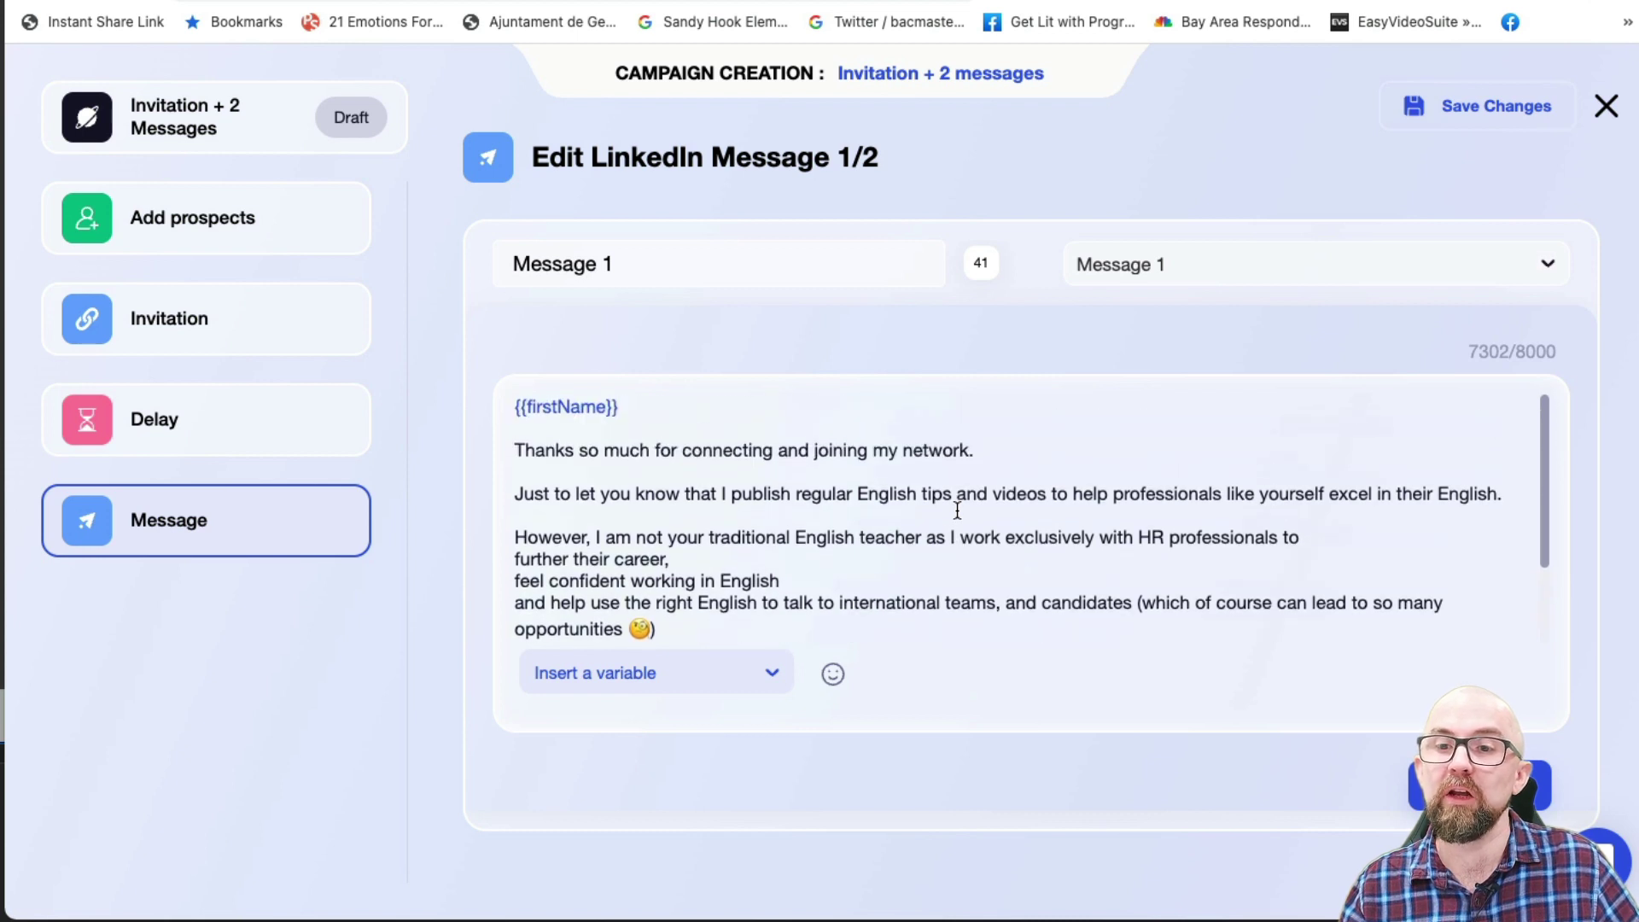
scroll(957, 510, down, 1)
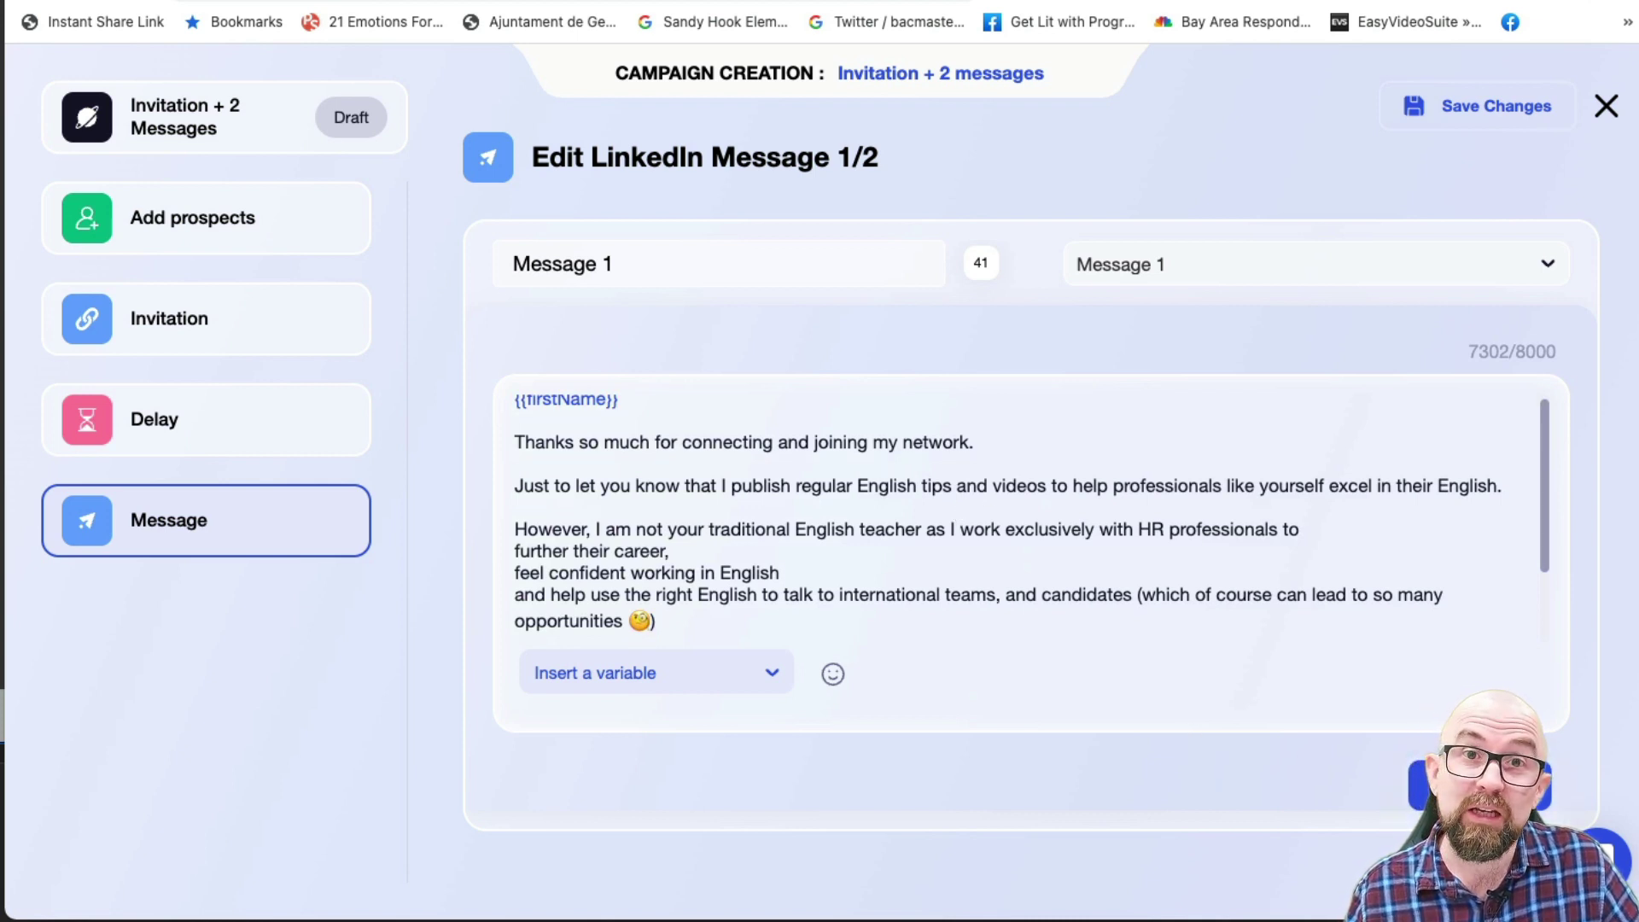
Keep the 5-day delay after the first message and fill LinkedIn message 2/2 from the saved Message number 2 template
click(1479, 783)
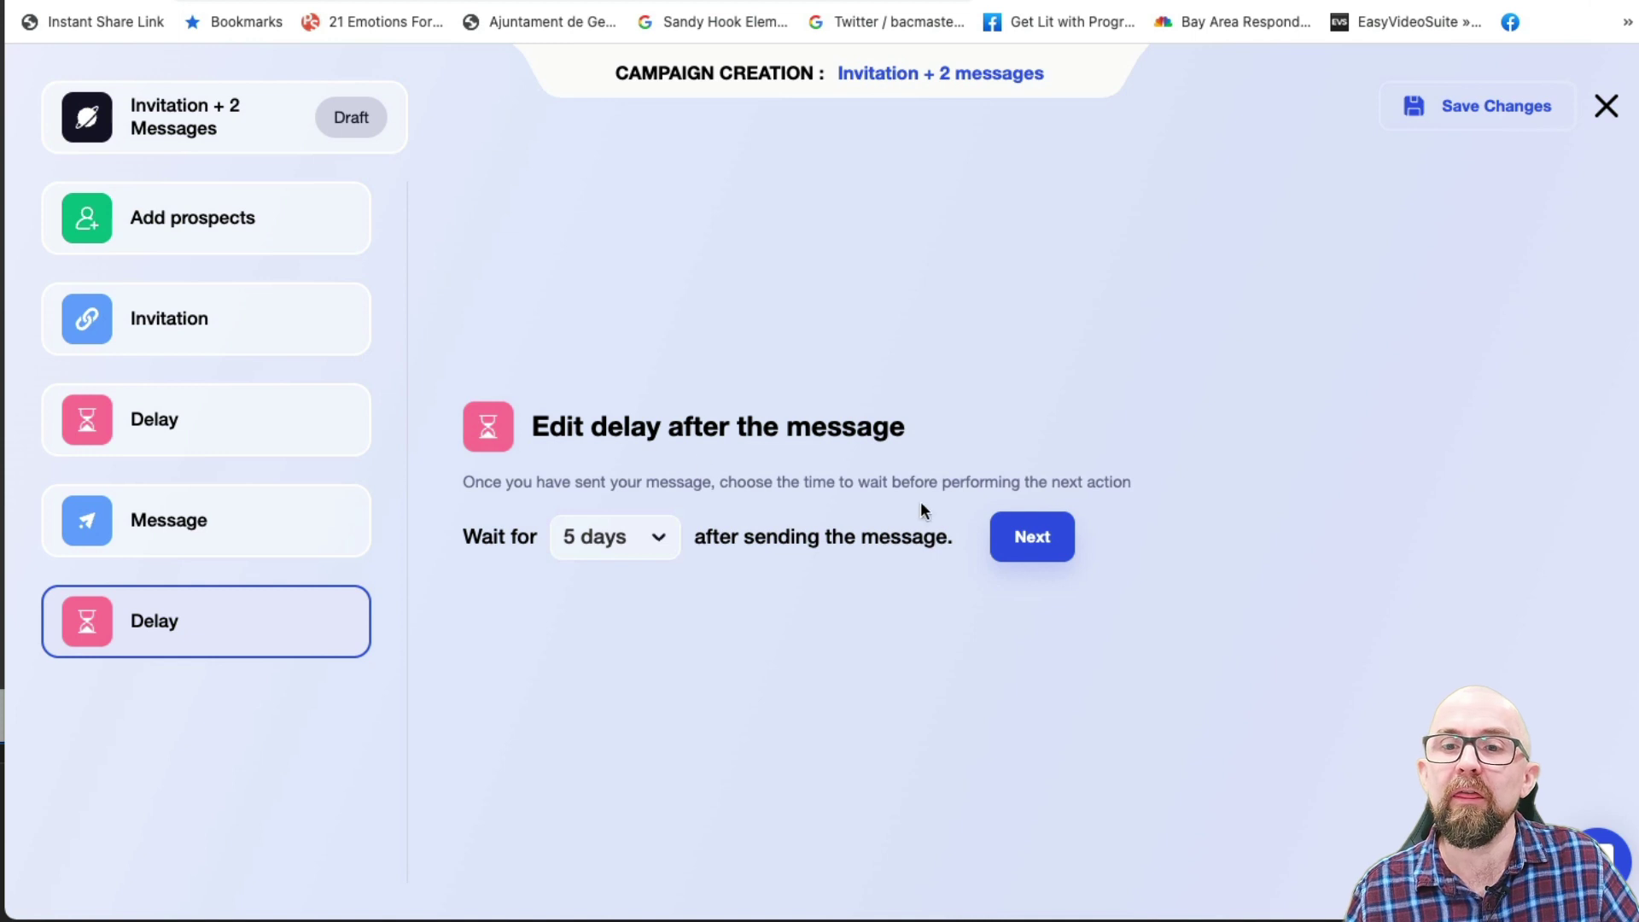
click(1068, 541)
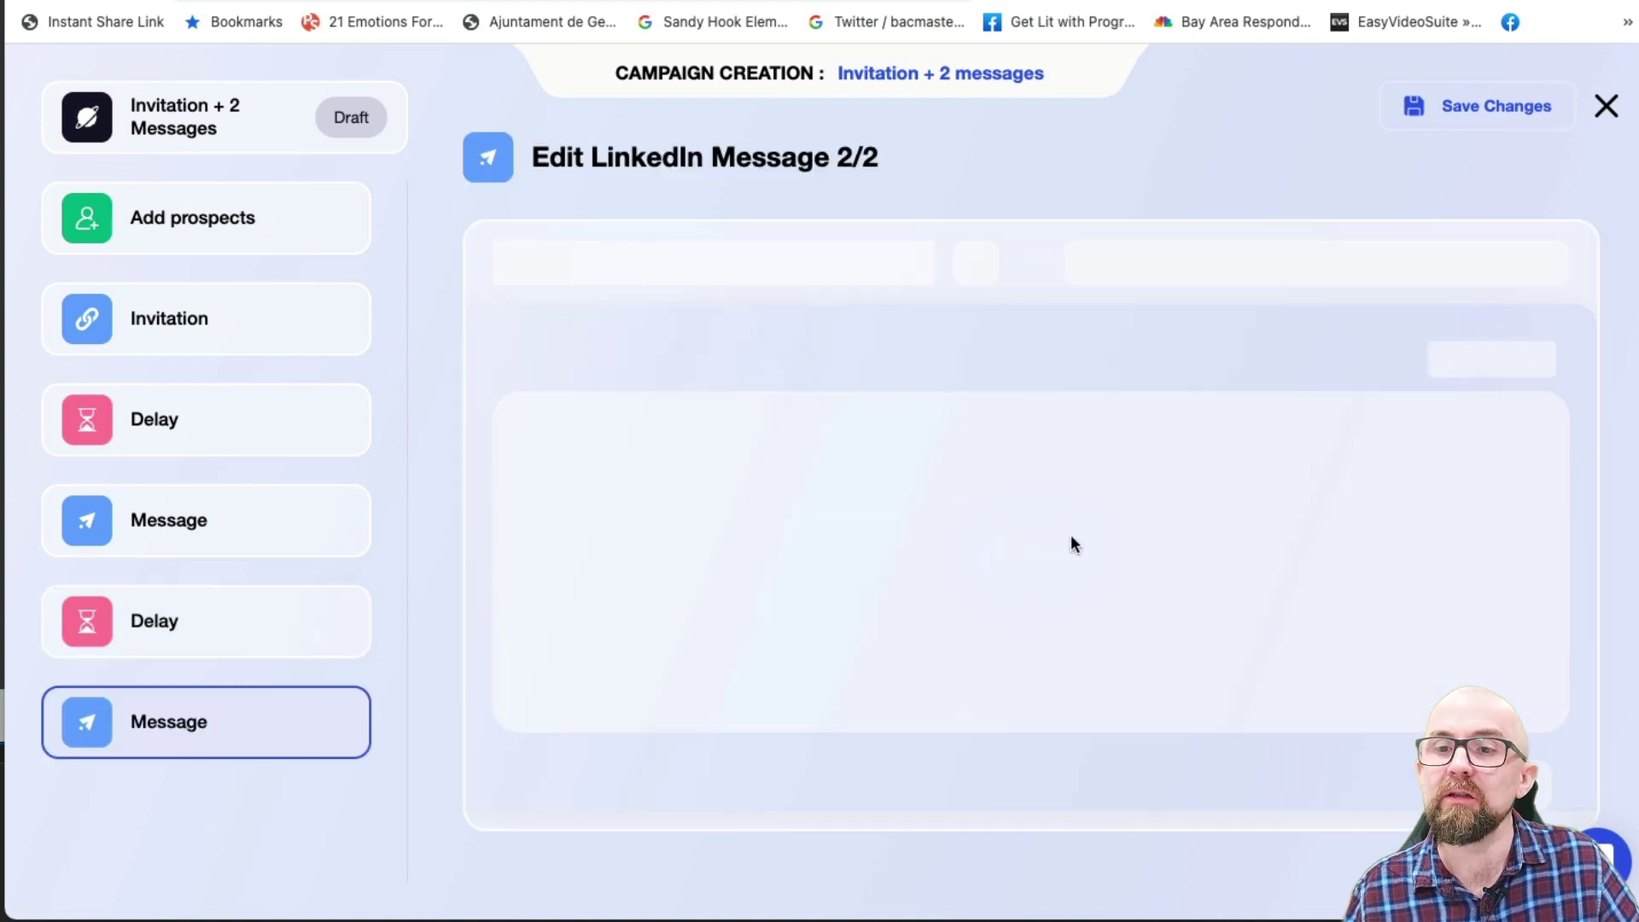
click(1299, 258)
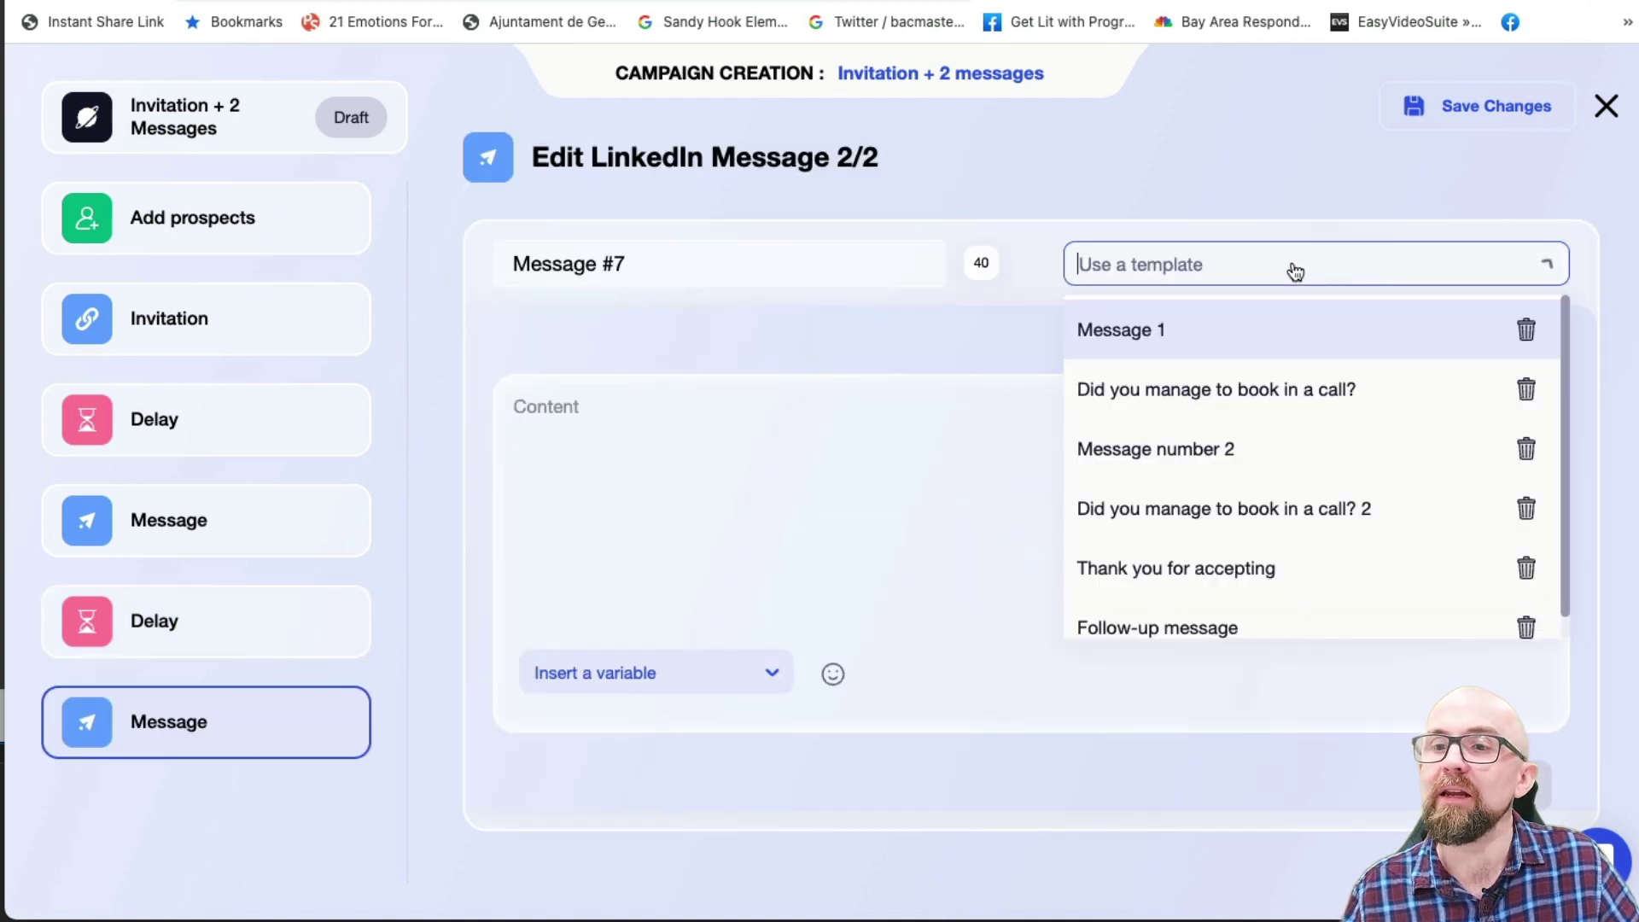
click(1182, 454)
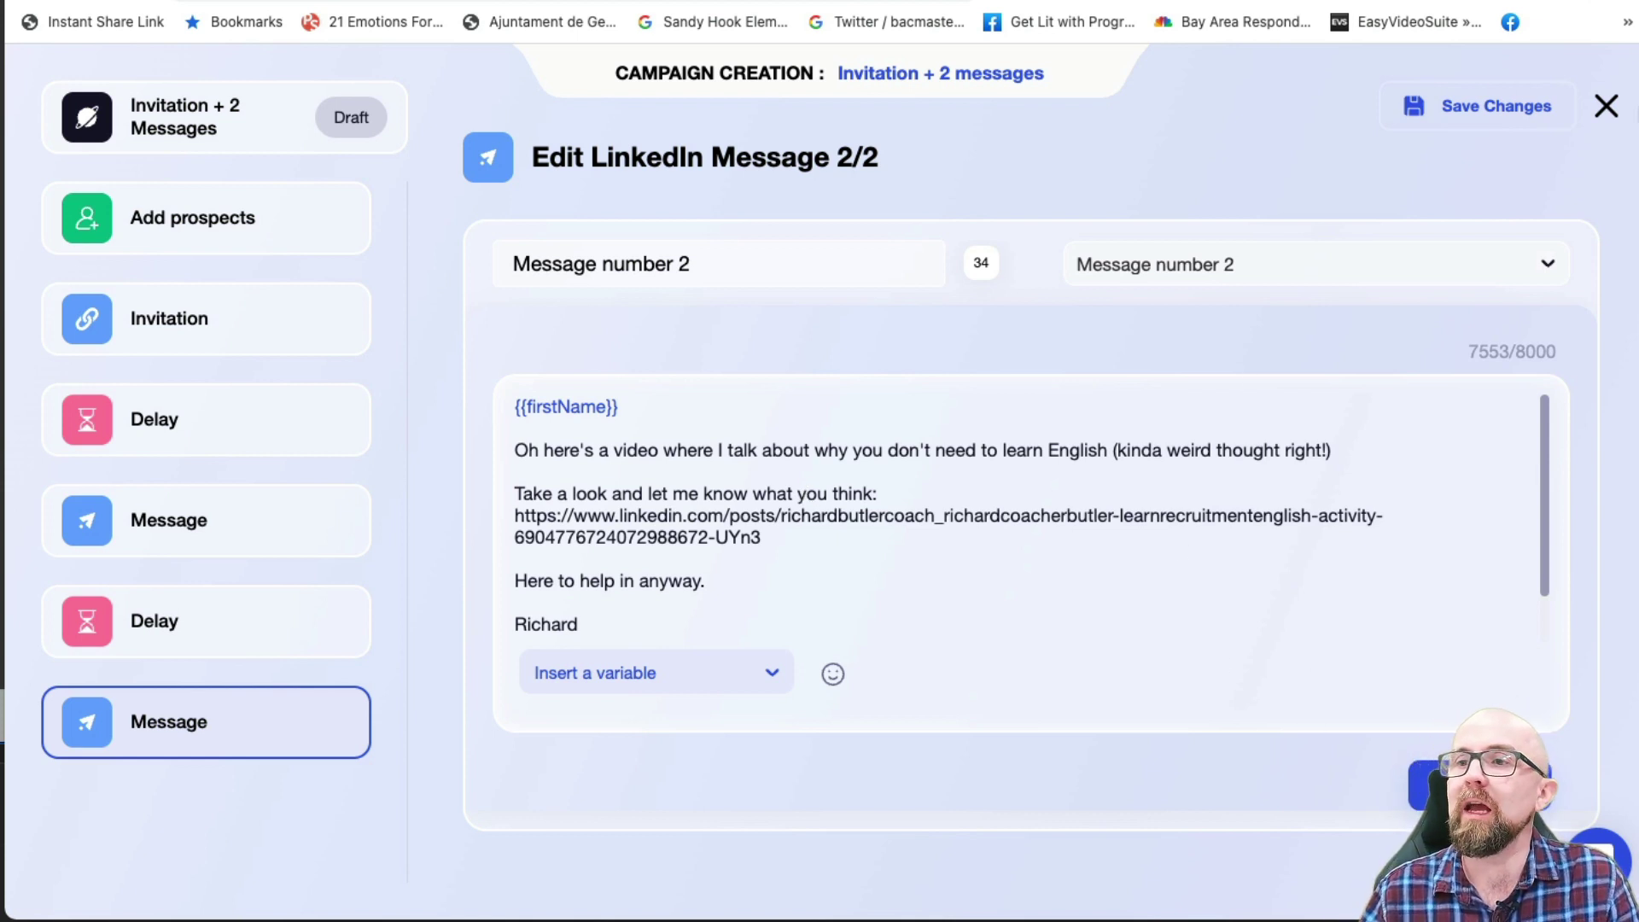
Quit the campaign creation without saving and close the template preview to return to the campaigns list
click(1608, 111)
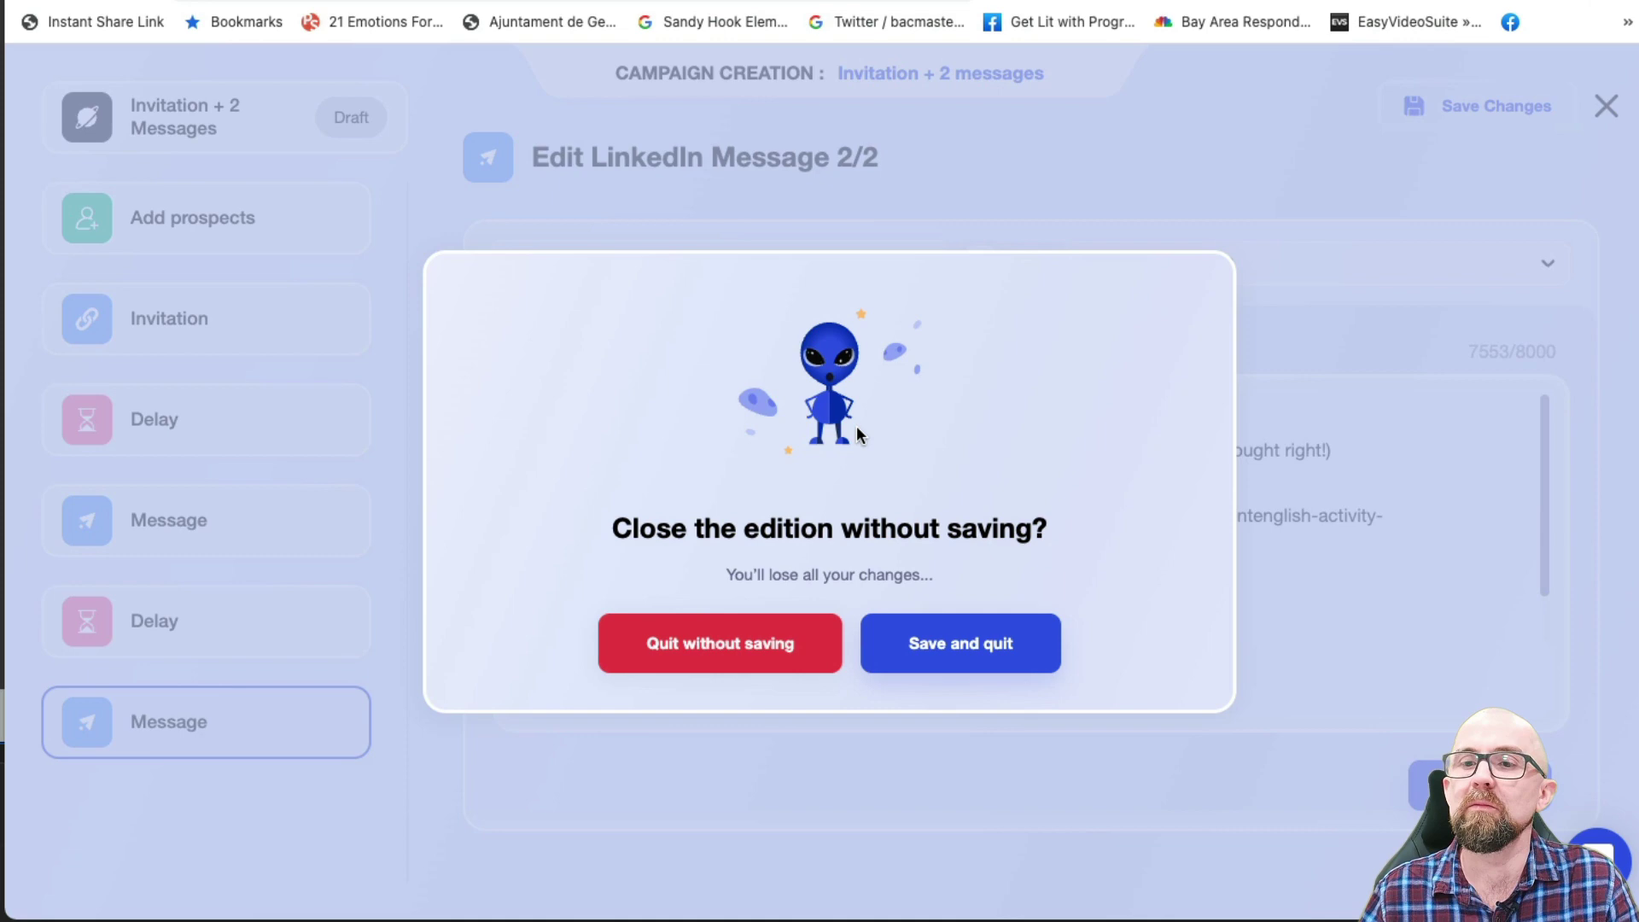
click(742, 651)
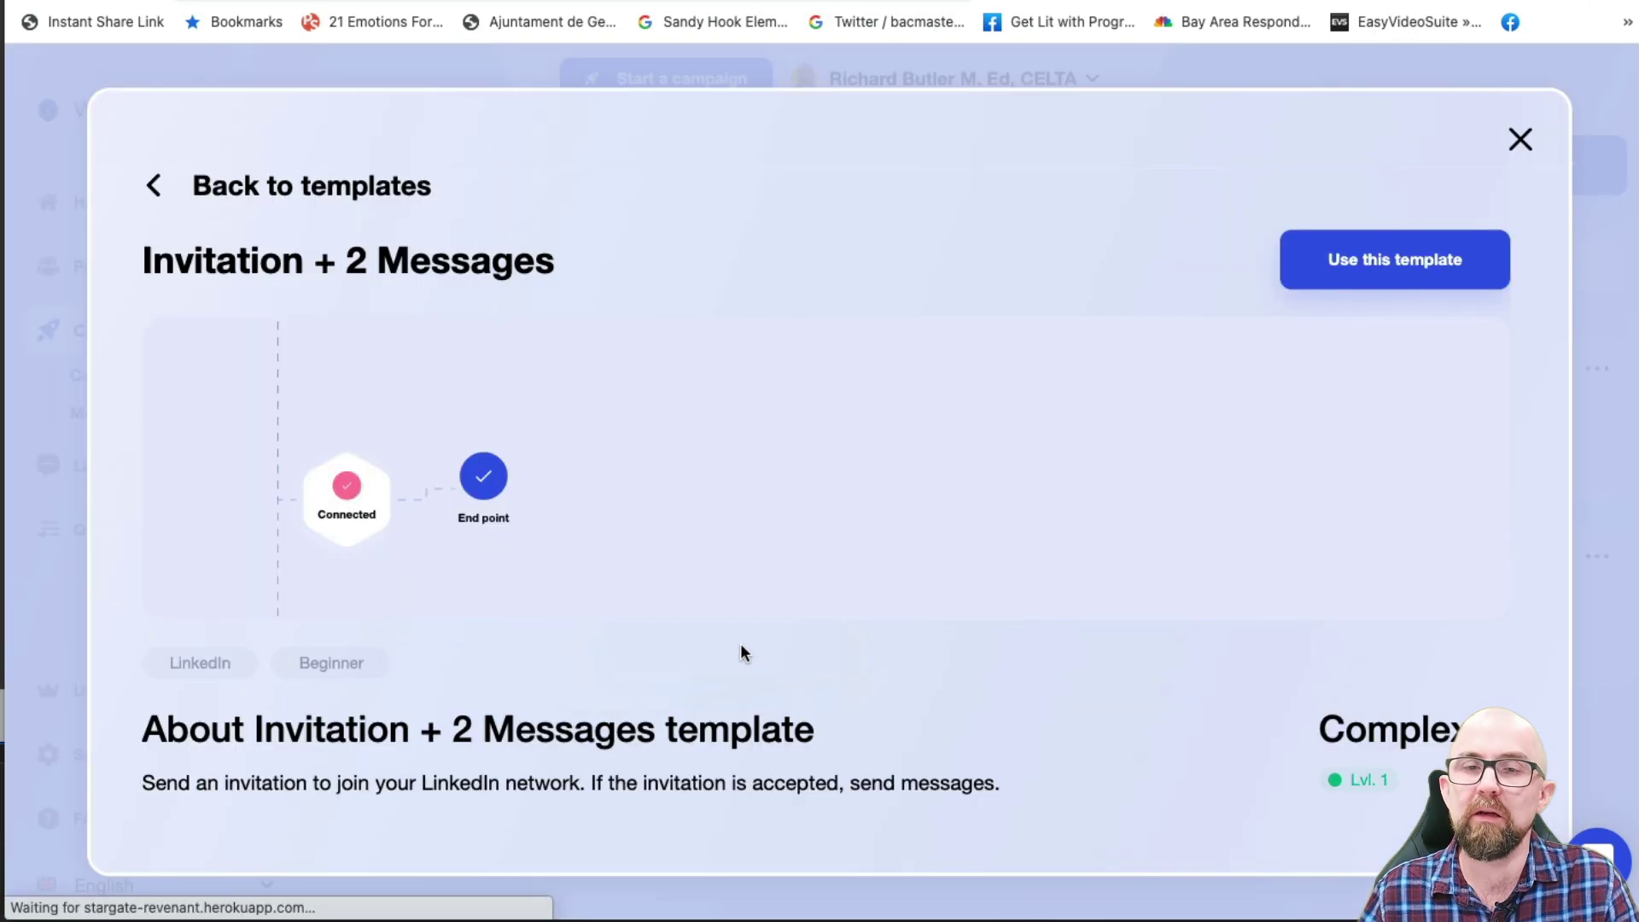
click(1519, 138)
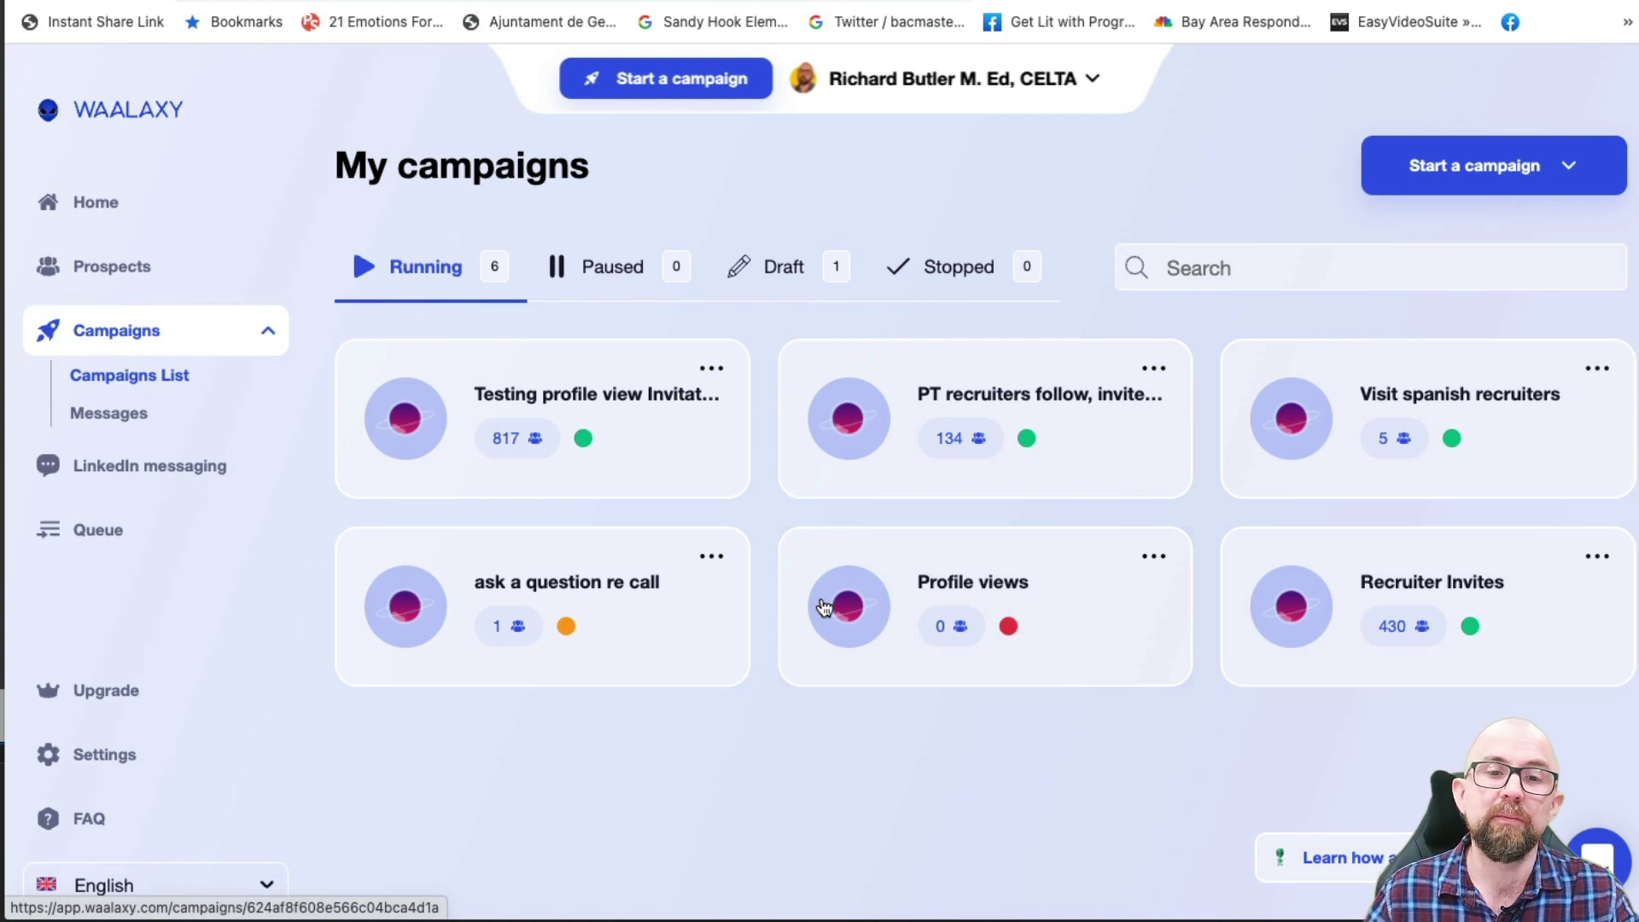
View the LinkedIn messaging page and examine the queued LinkedIn actions with their types, campaigns and scheduled times
click(158, 474)
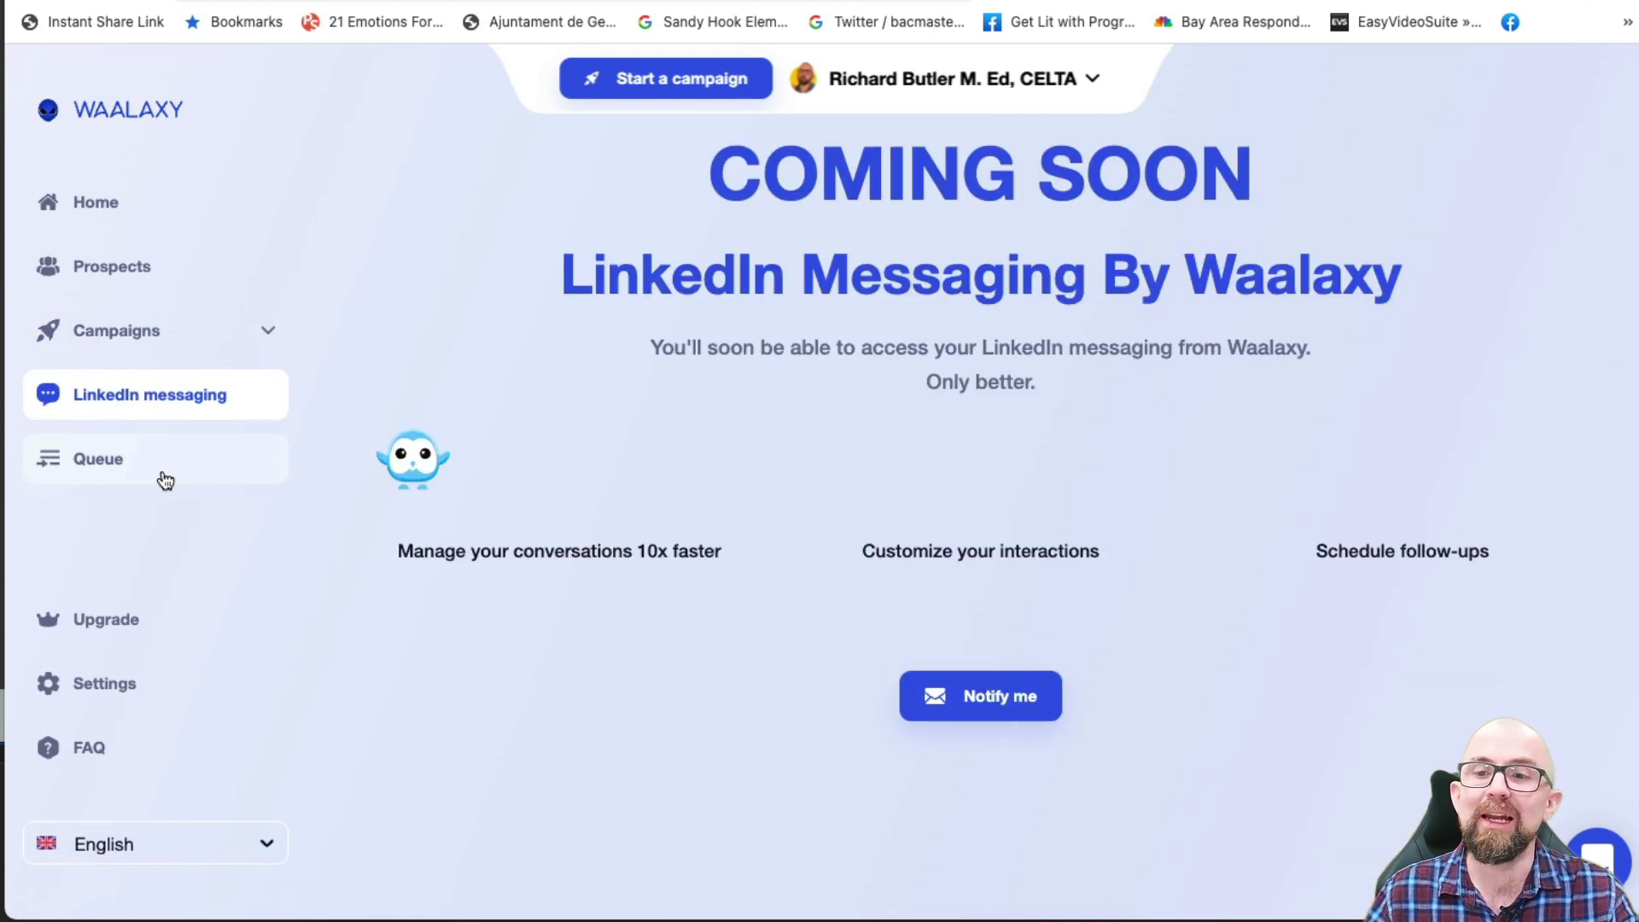
scroll(910, 575, down, 1)
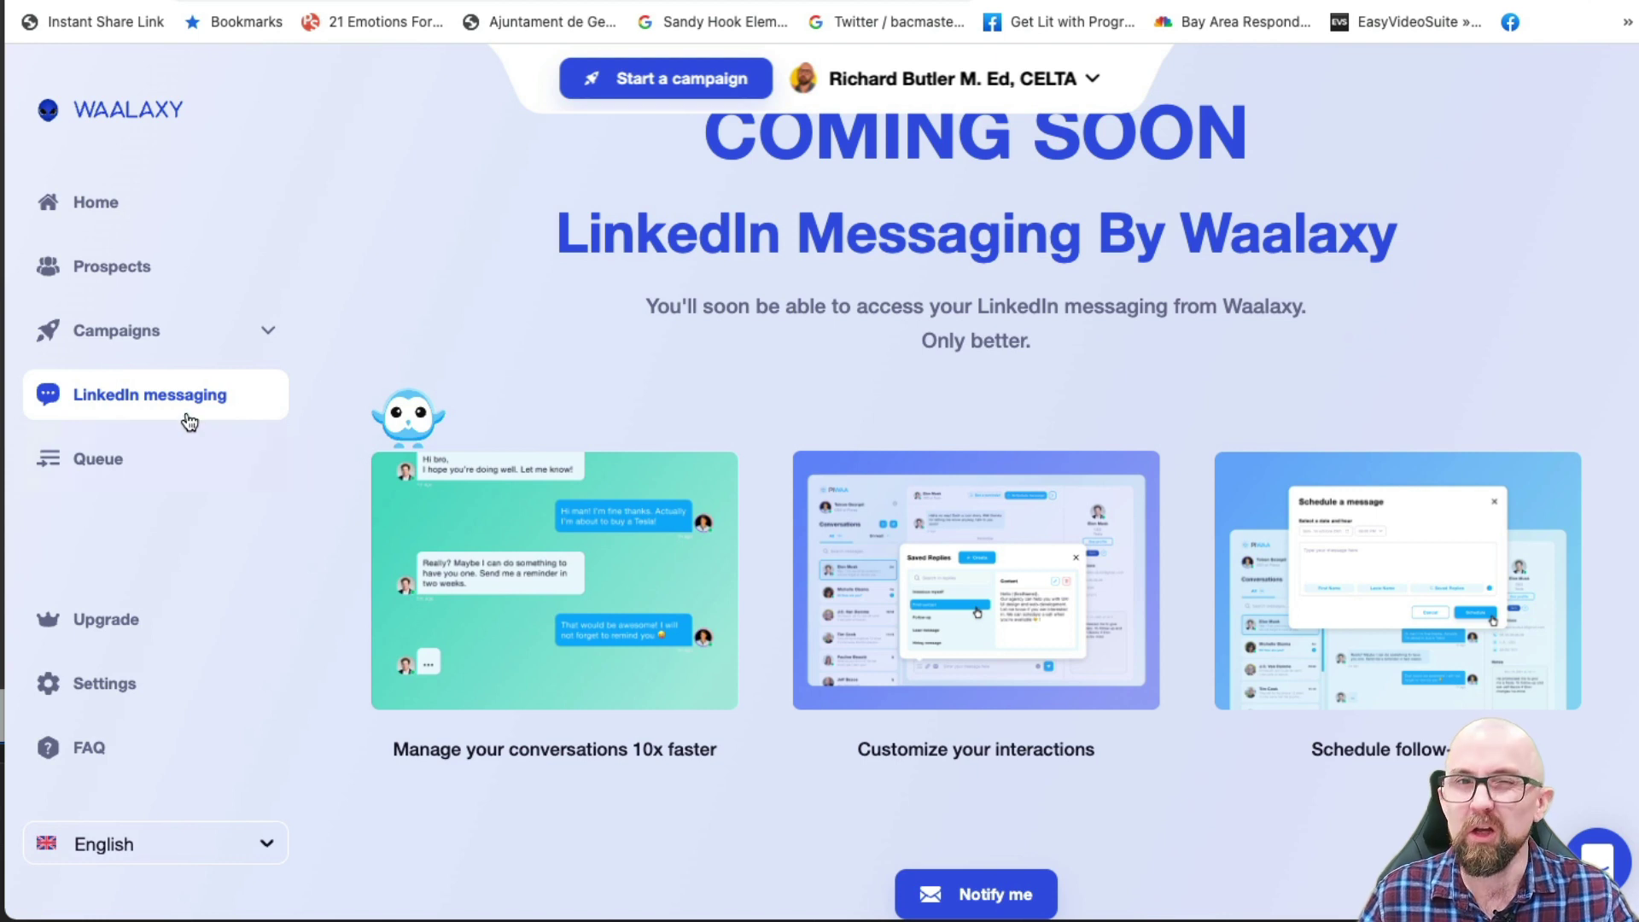
click(99, 461)
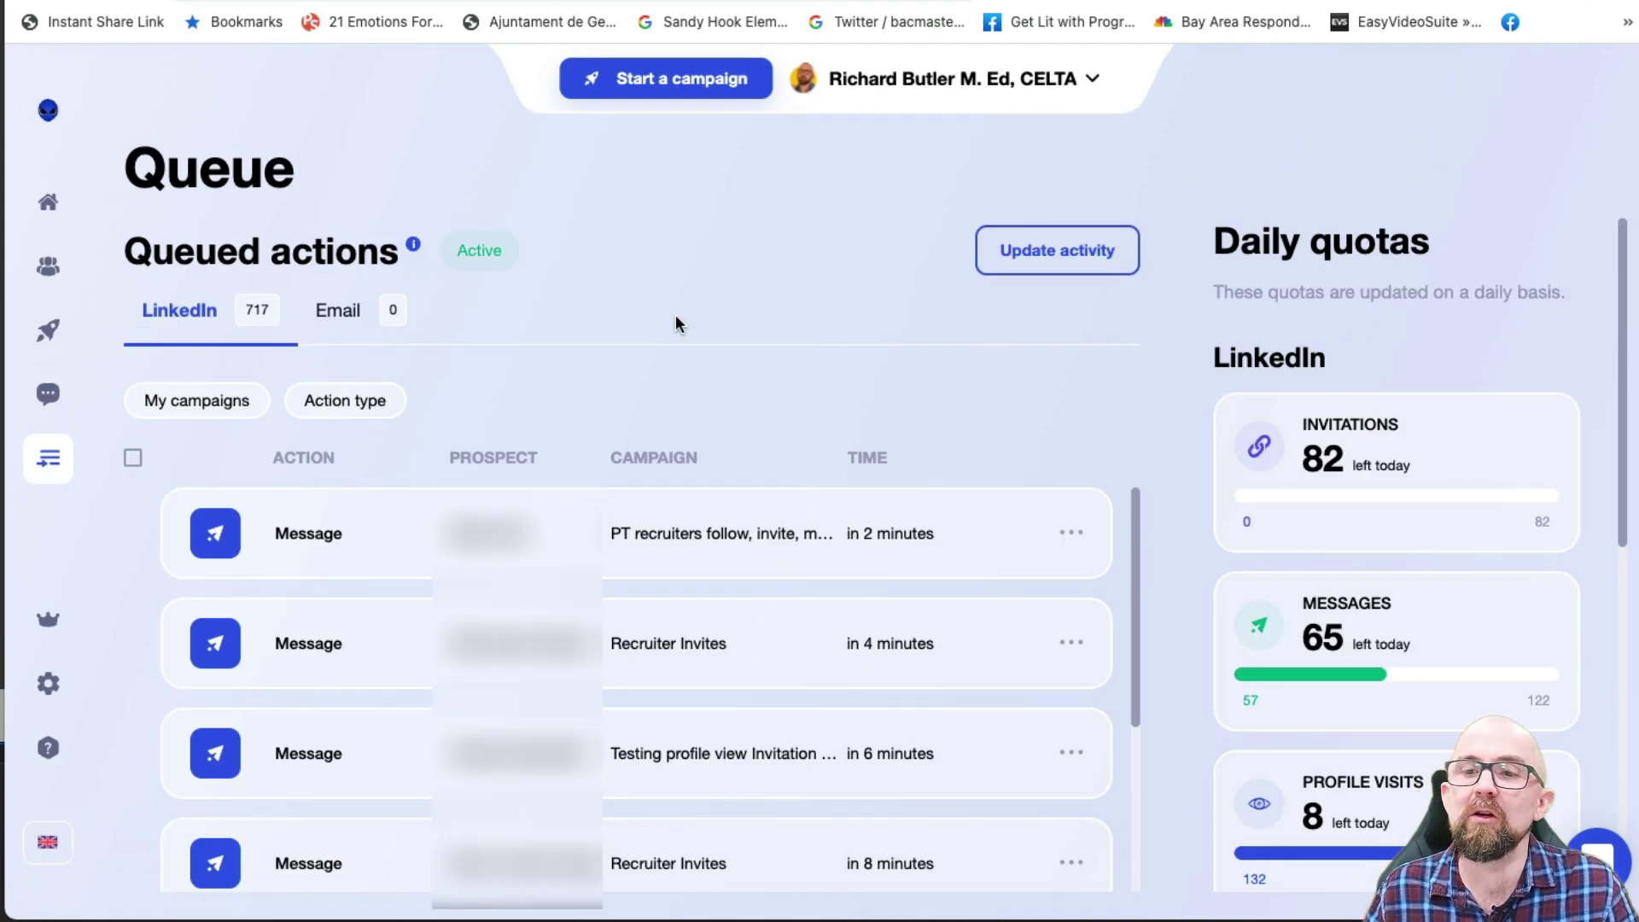
mouse_move(164, 550)
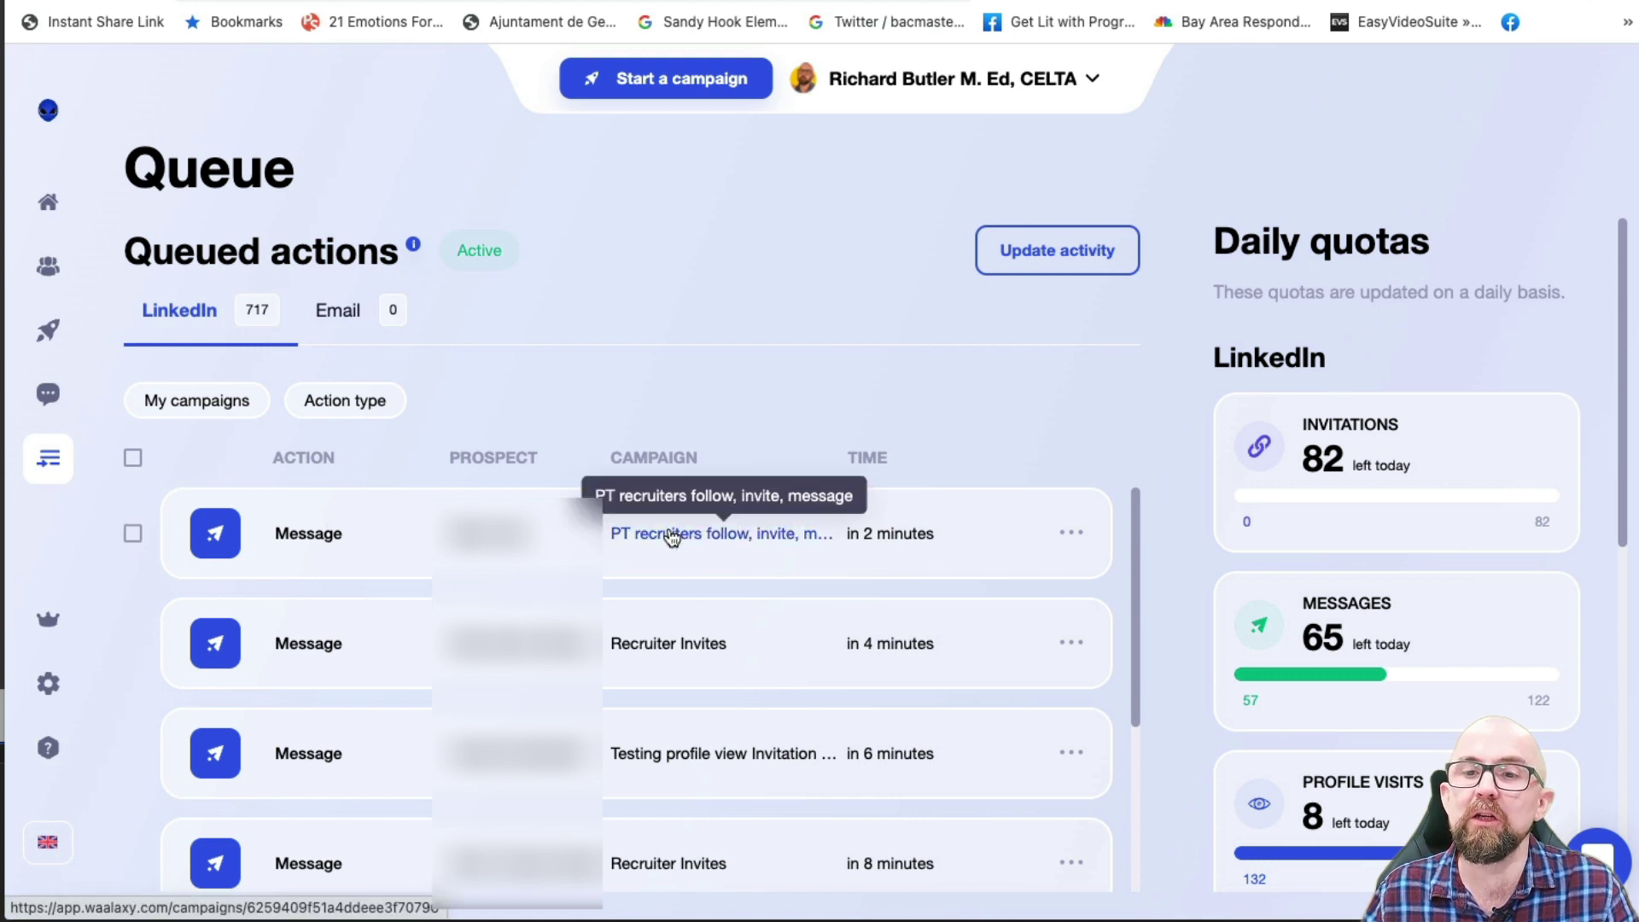
scroll(672, 536, down, 10)
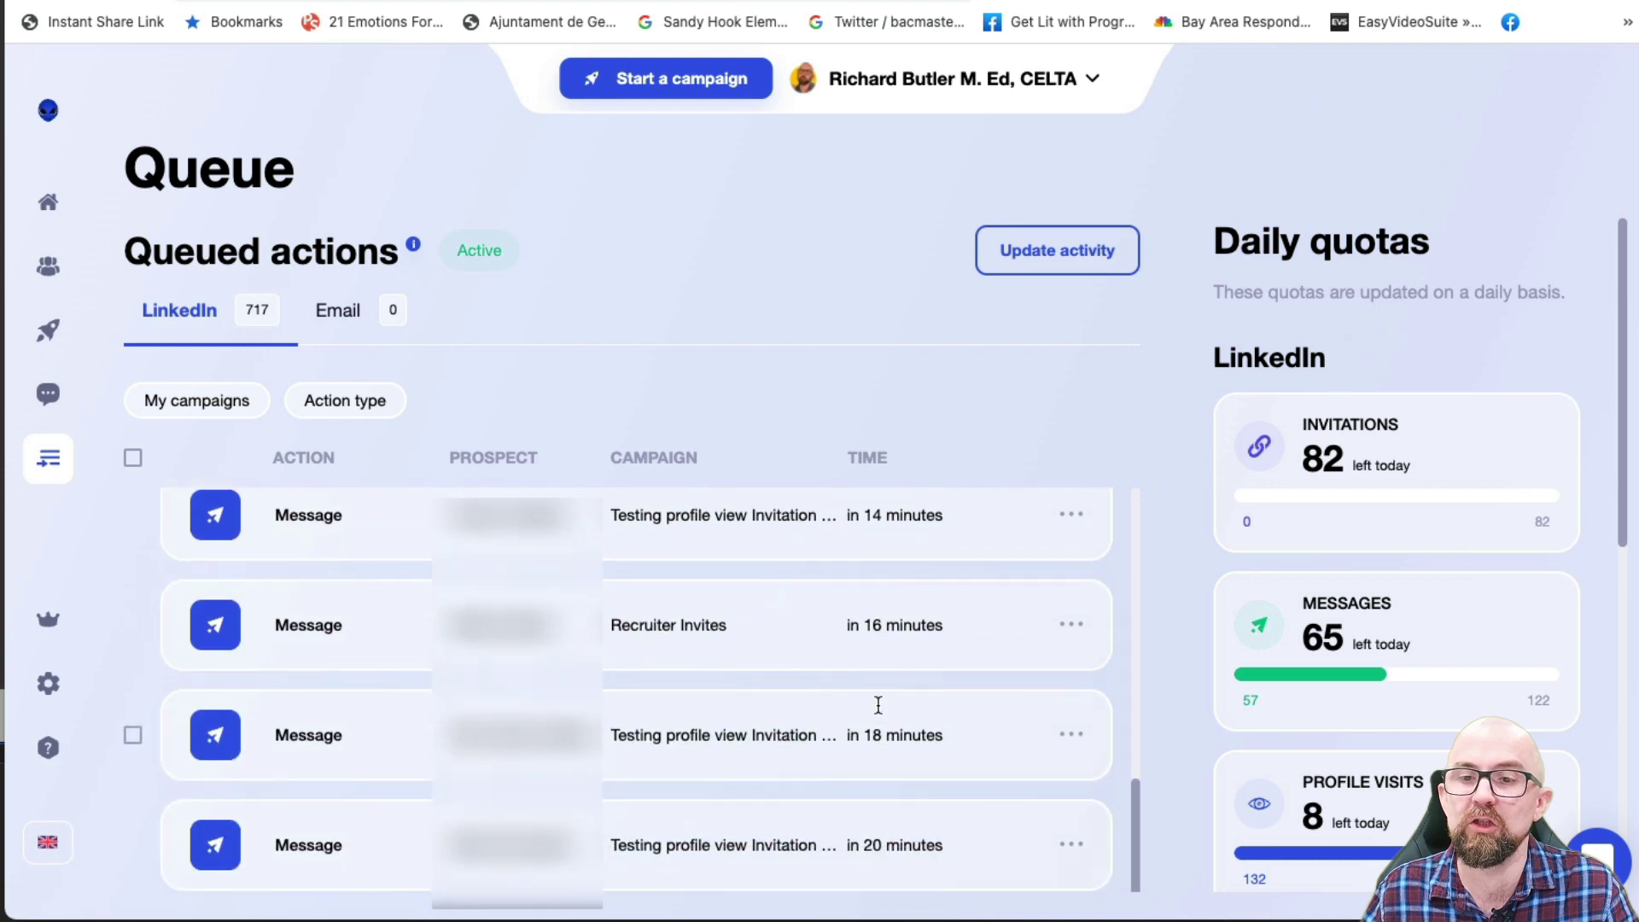
scroll(878, 713, down, 1)
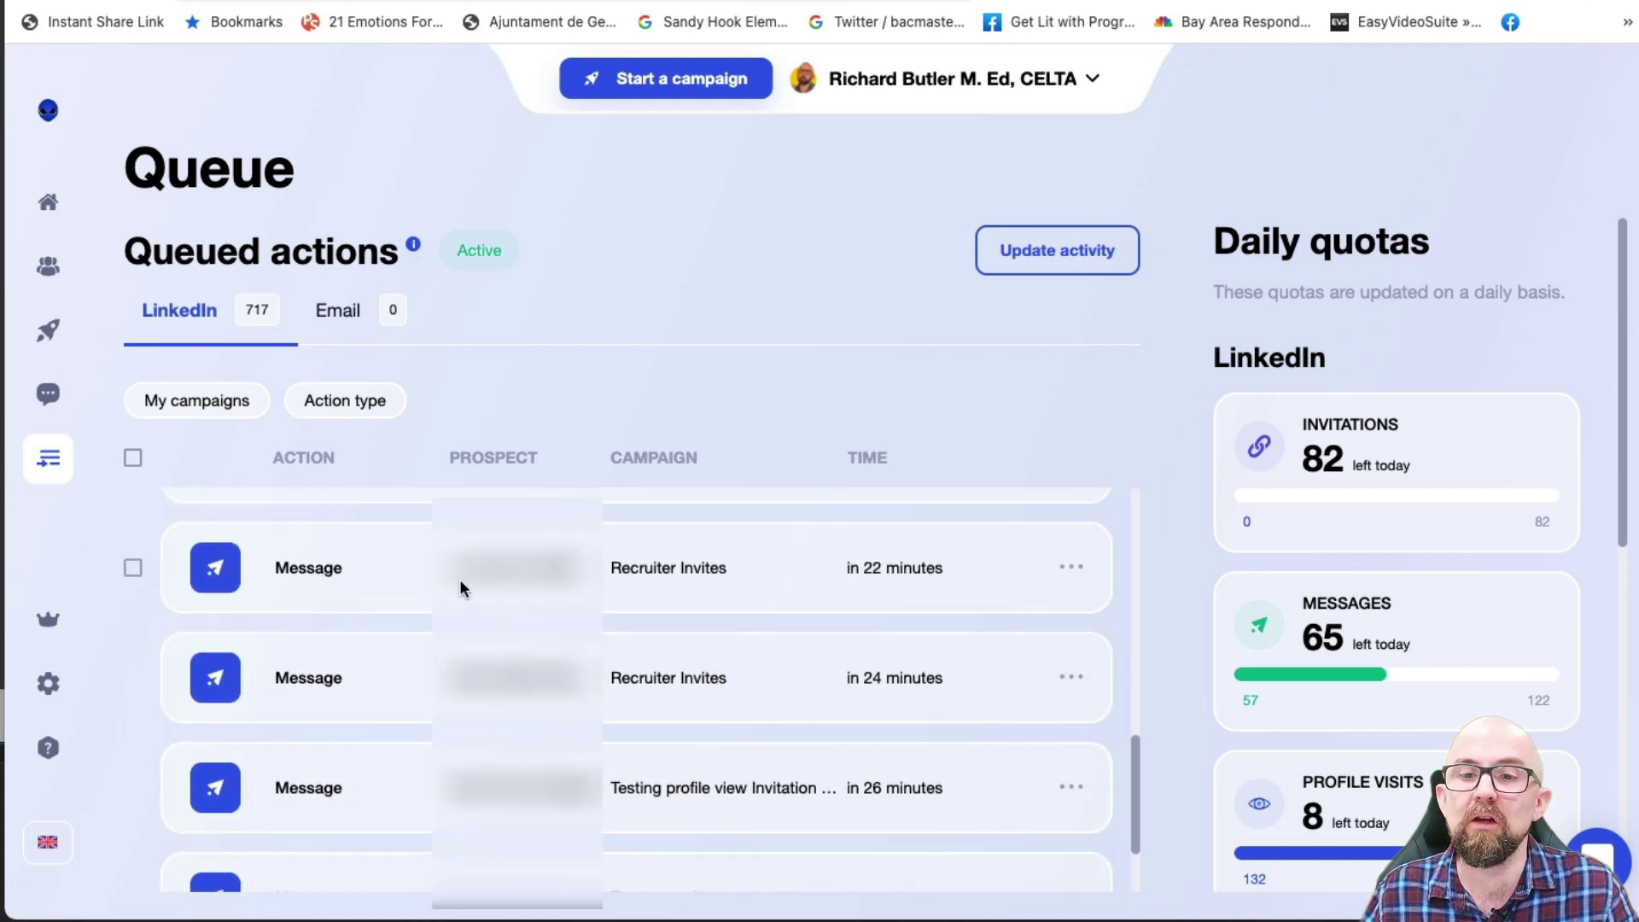
scroll(699, 626, down, 3)
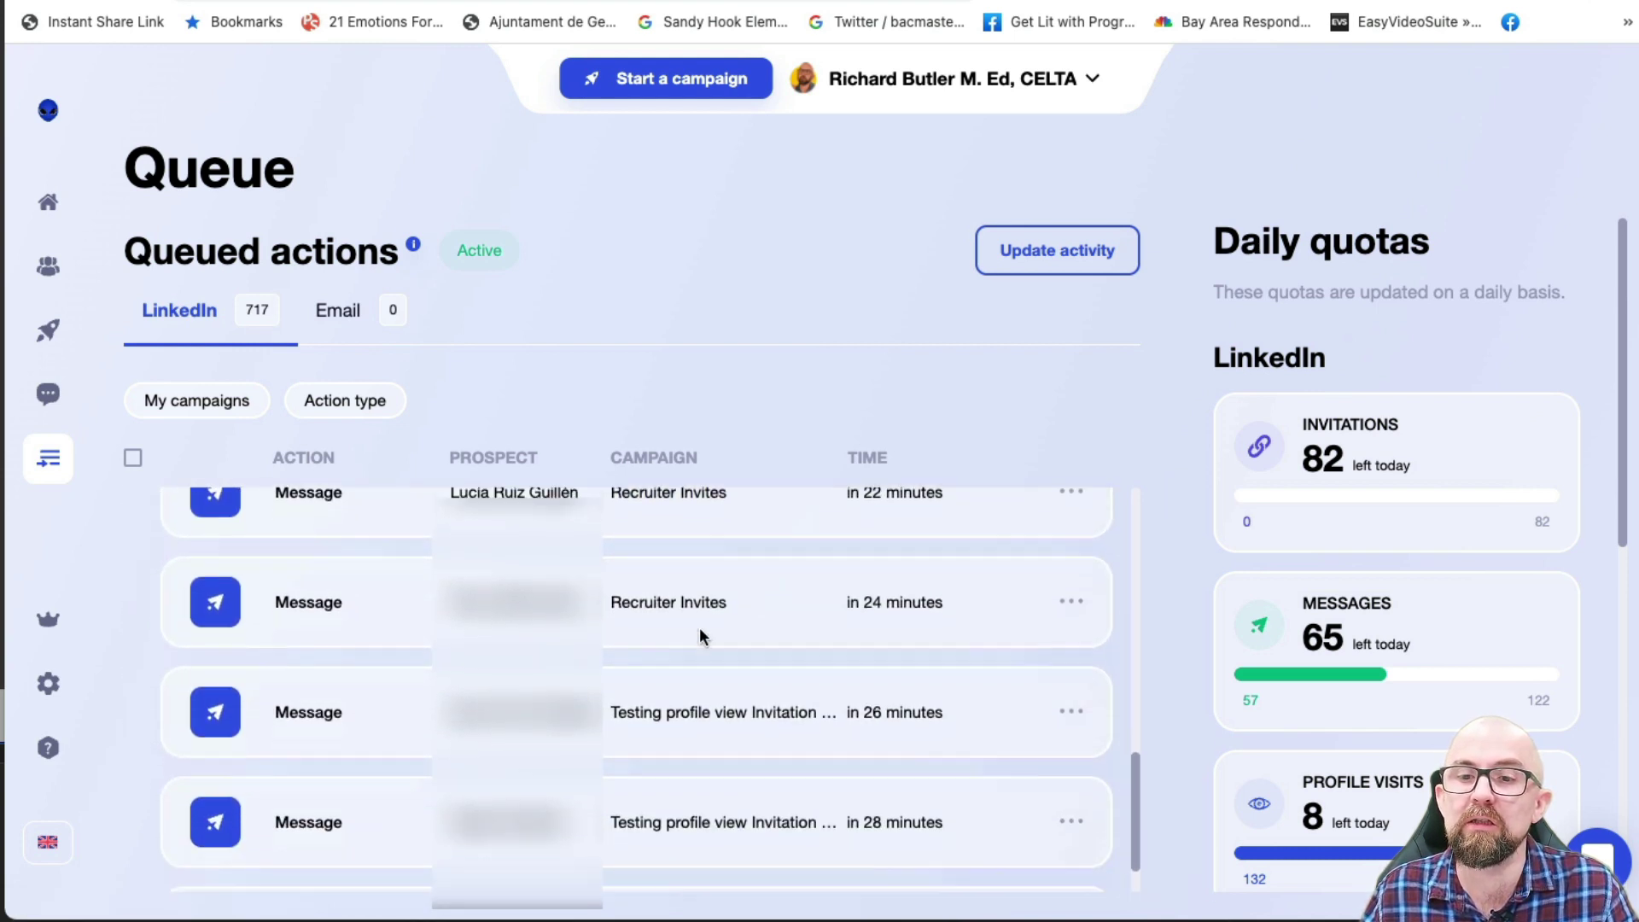
scroll(717, 627, down, 2)
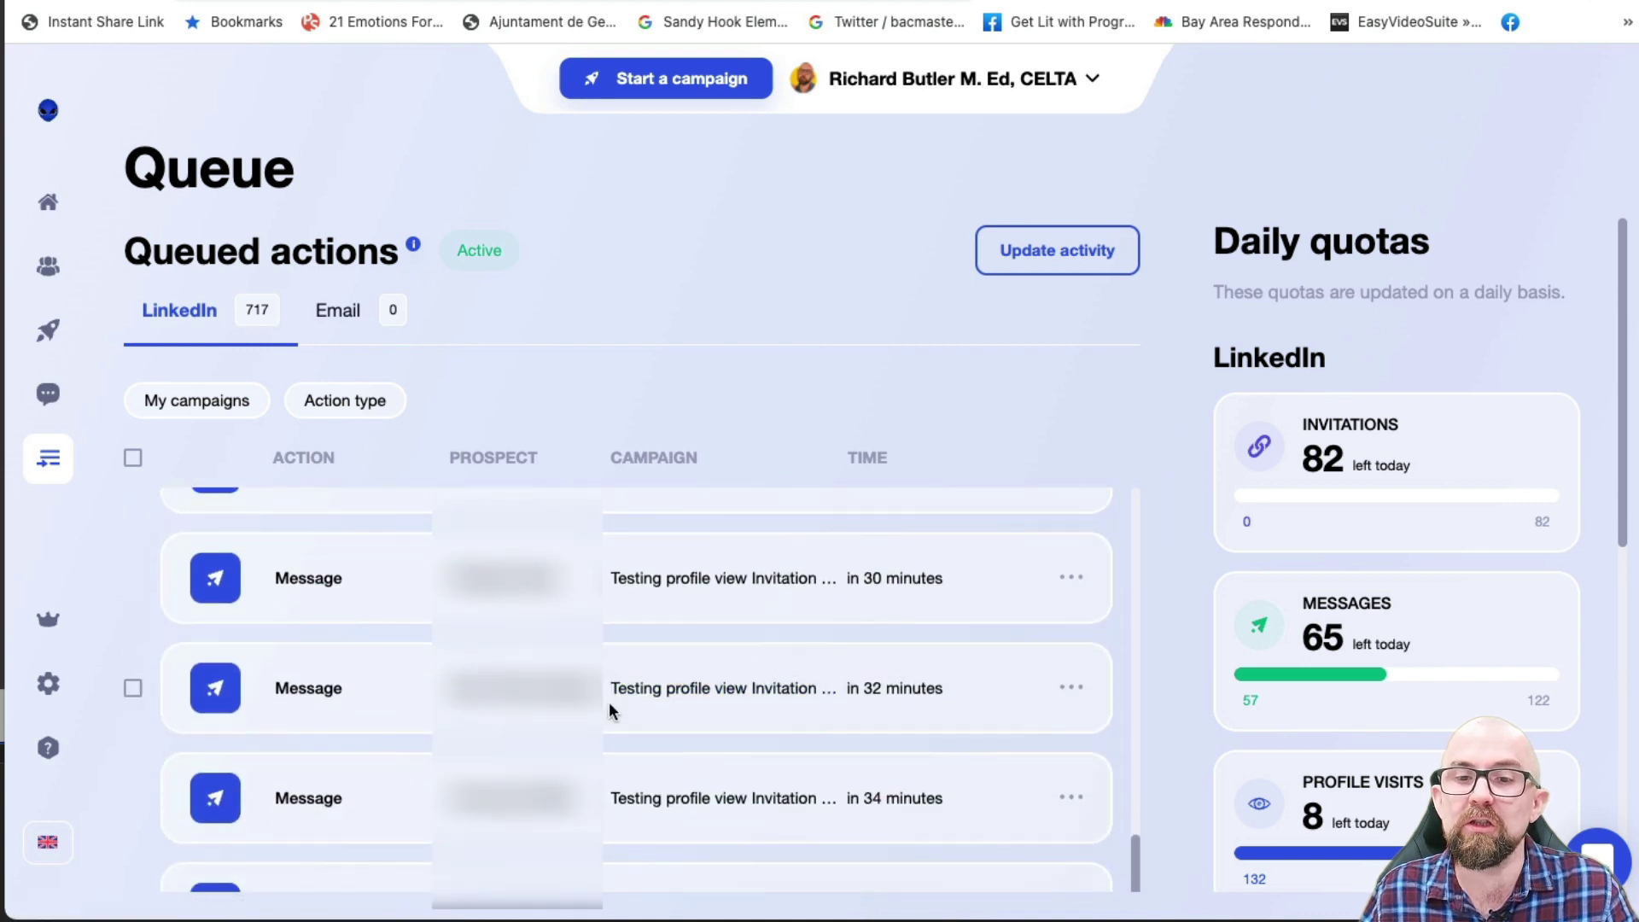
scroll(640, 712, down, 3)
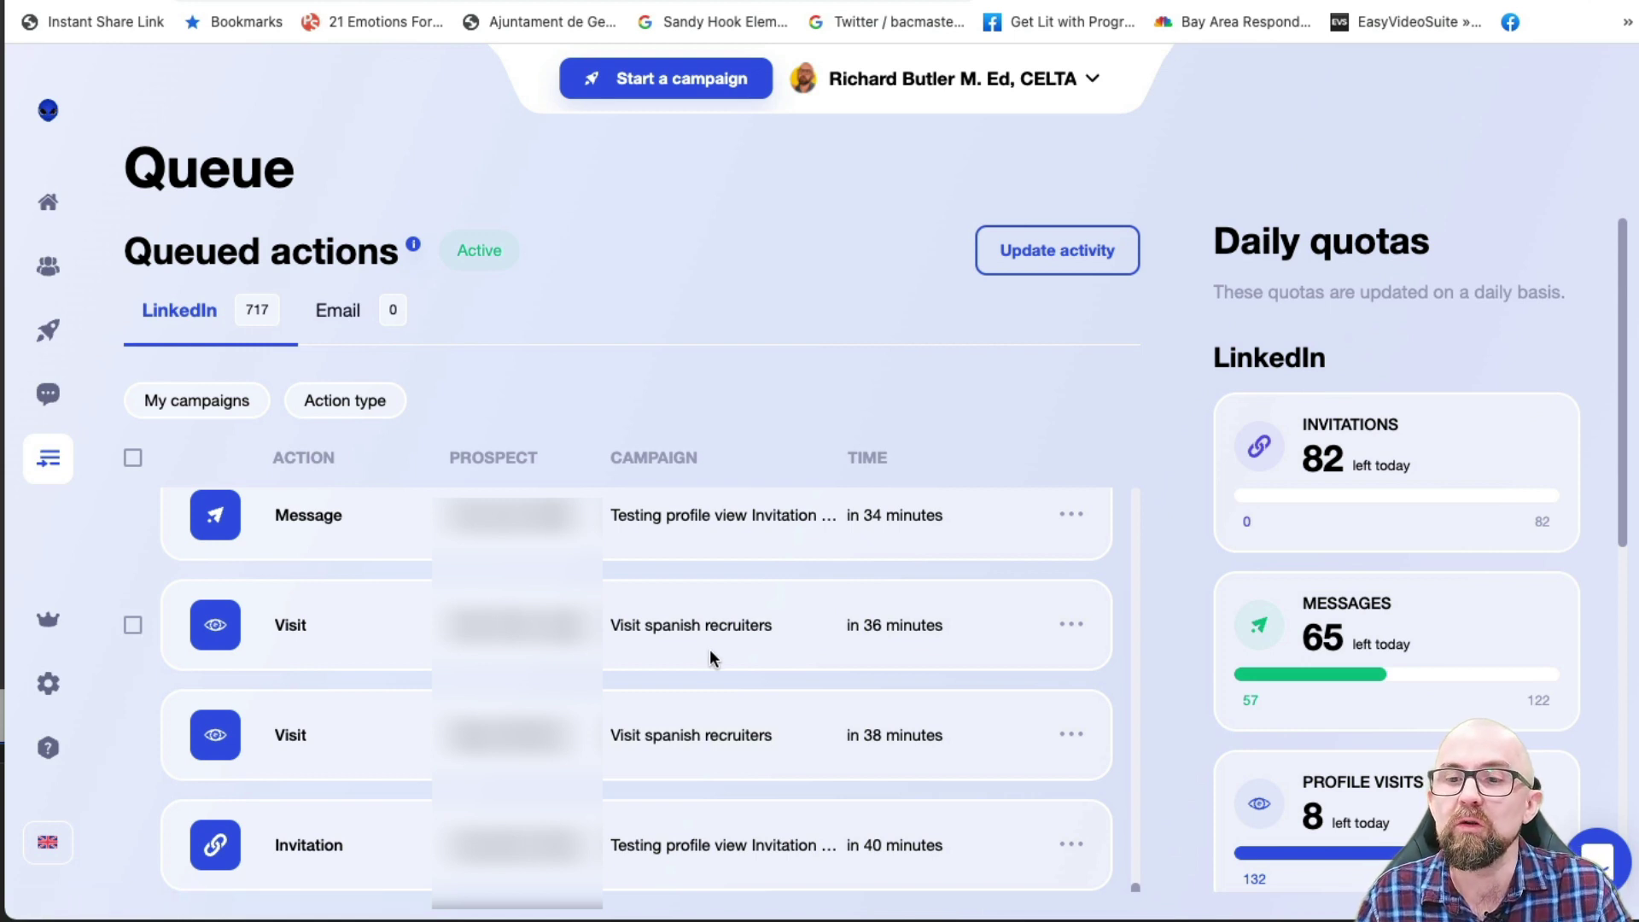
Examine the account activity settings reached from the queue, covering the working-day hours and the maximum daily LinkedIn quotas
click(1058, 253)
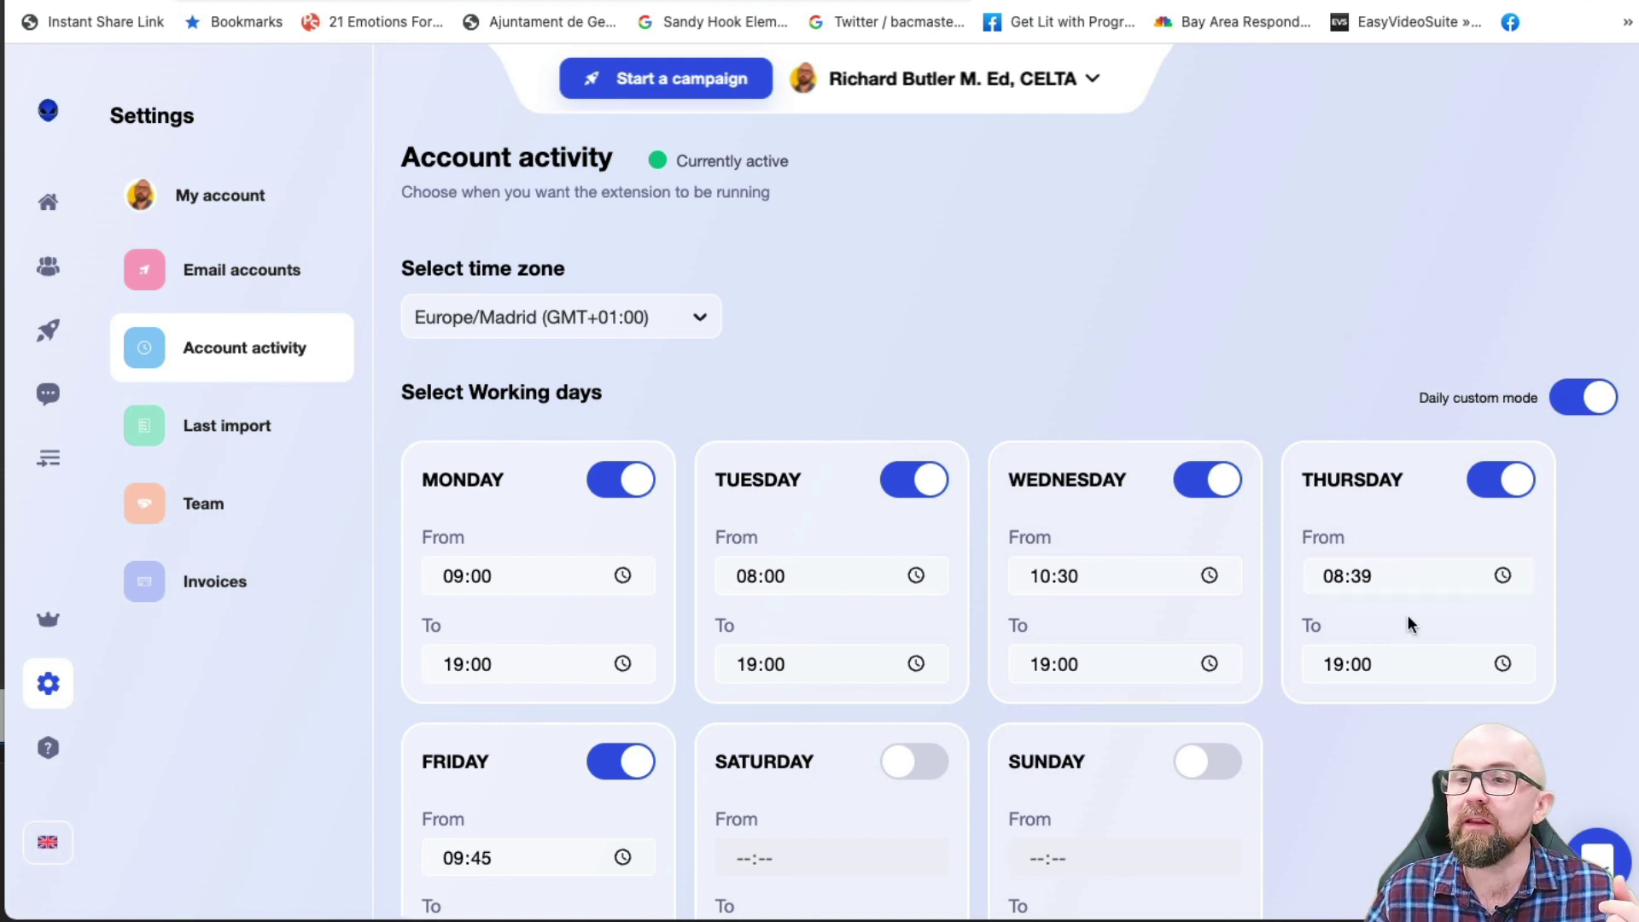
click(1371, 562)
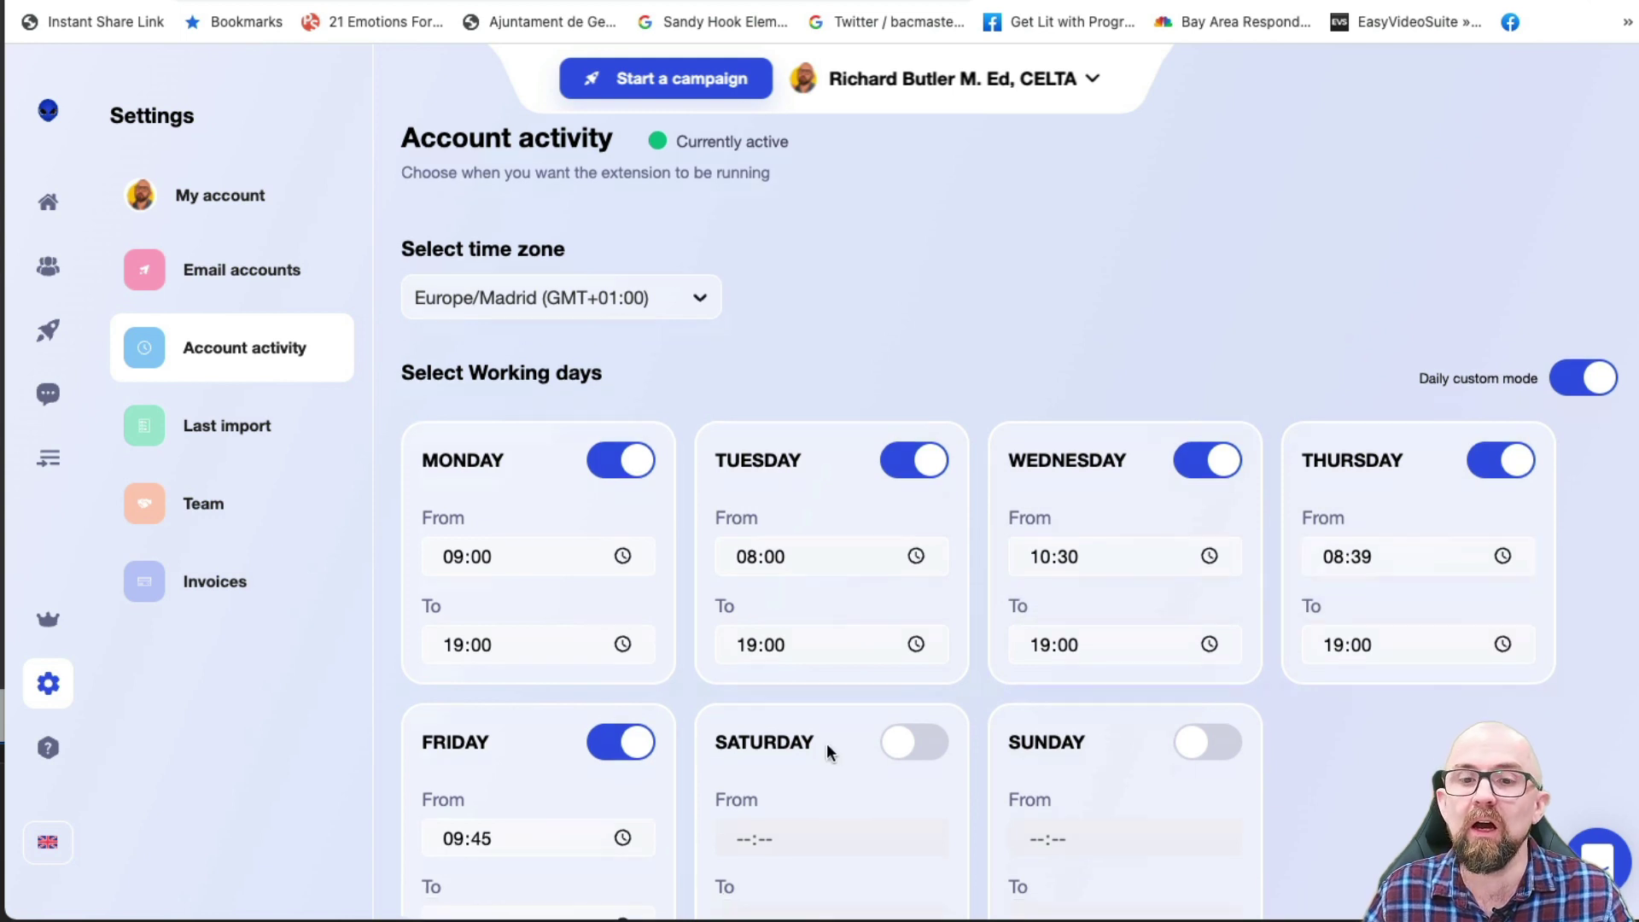
scroll(826, 742, down, 3)
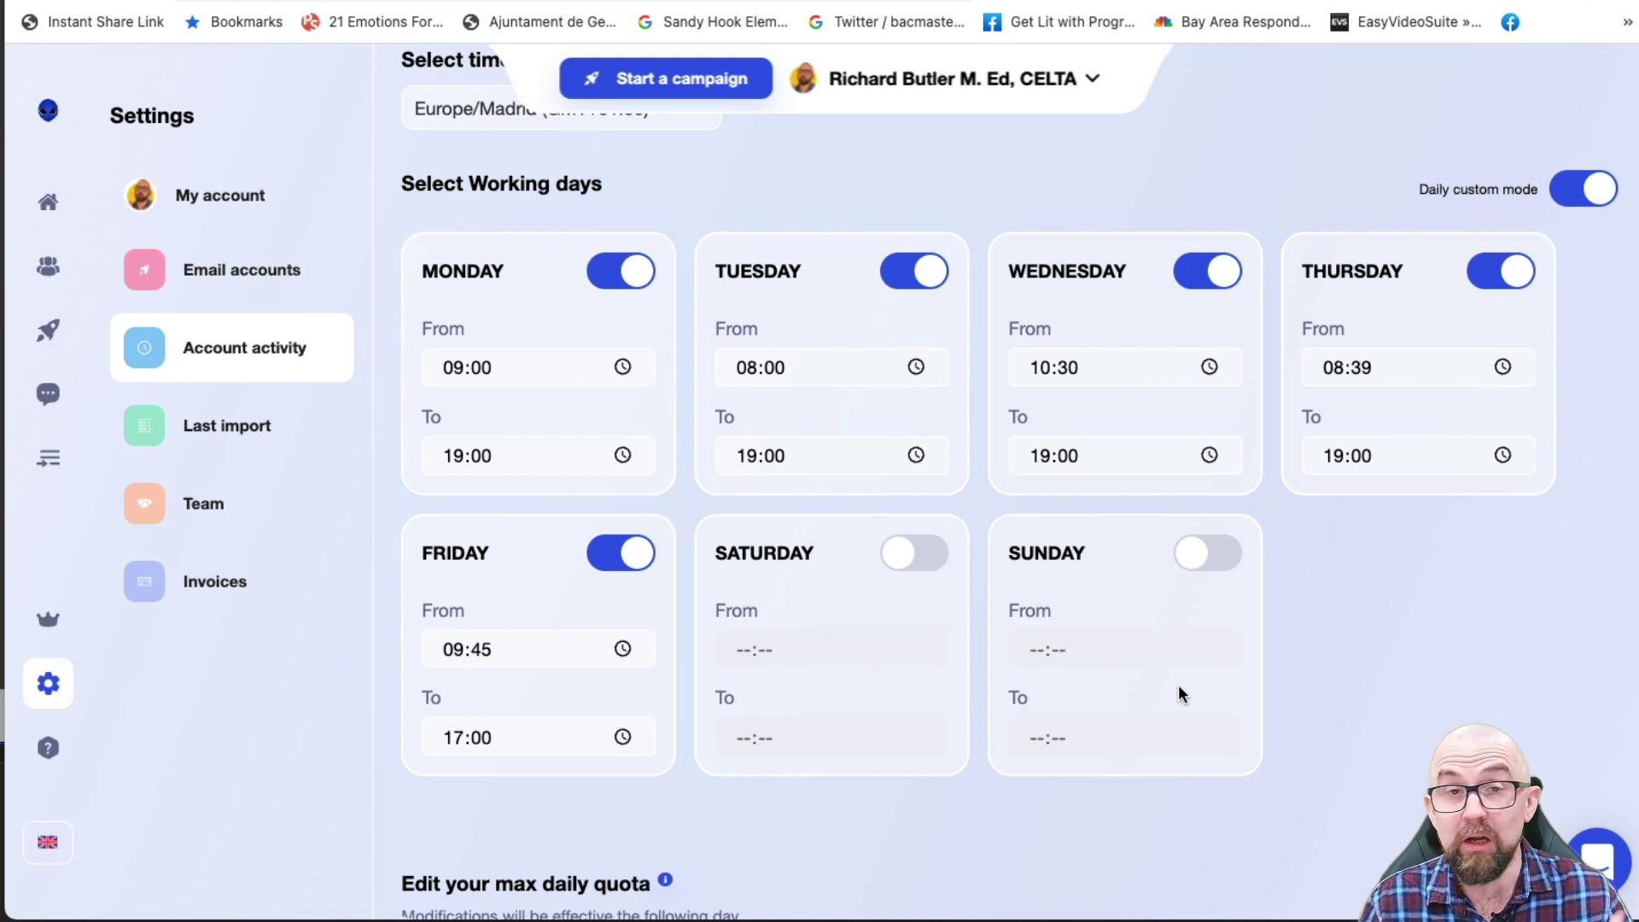
scroll(996, 561, down, 5)
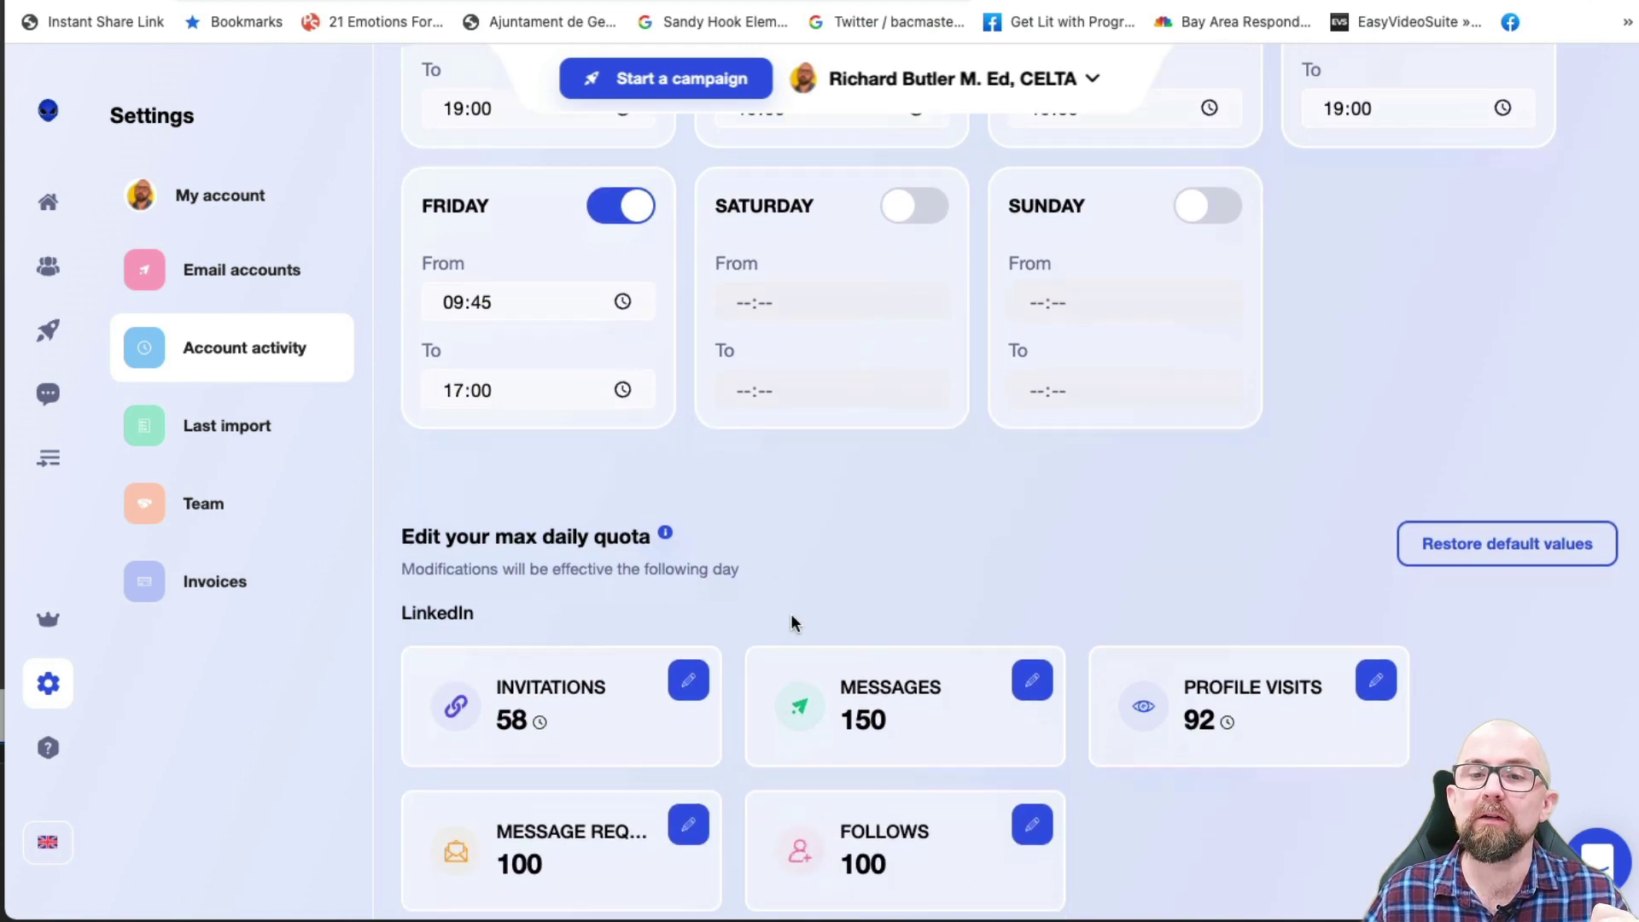
scroll(790, 613, down, 1)
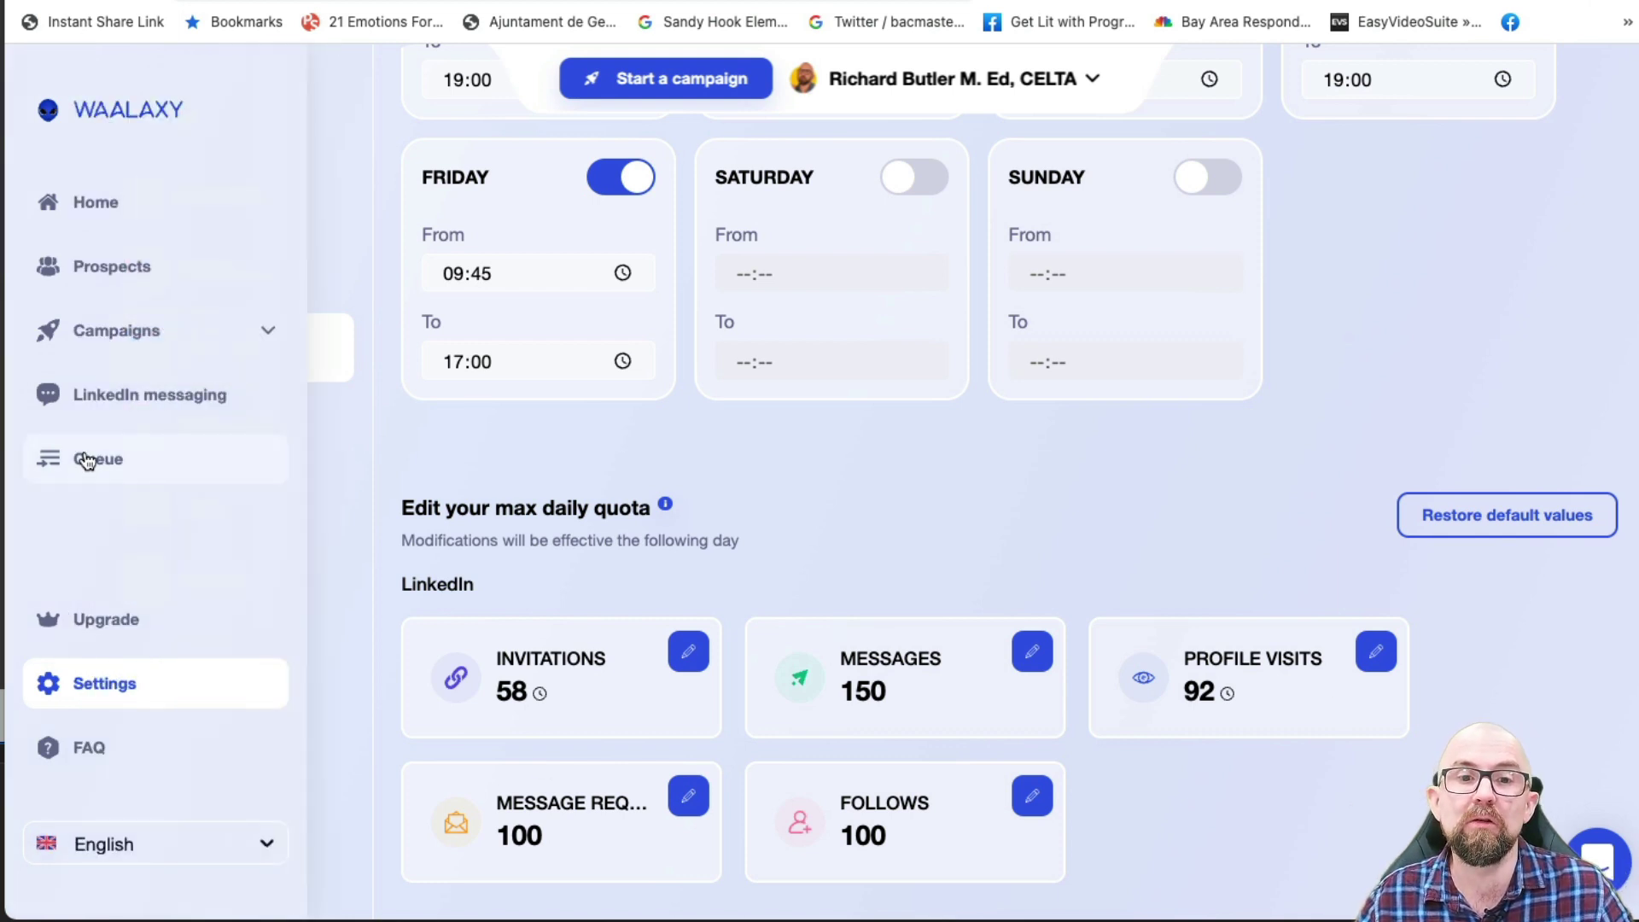
Return to the queue, review the daily LinkedIn quotas, and view the profile visits quota details before closing them
click(86, 461)
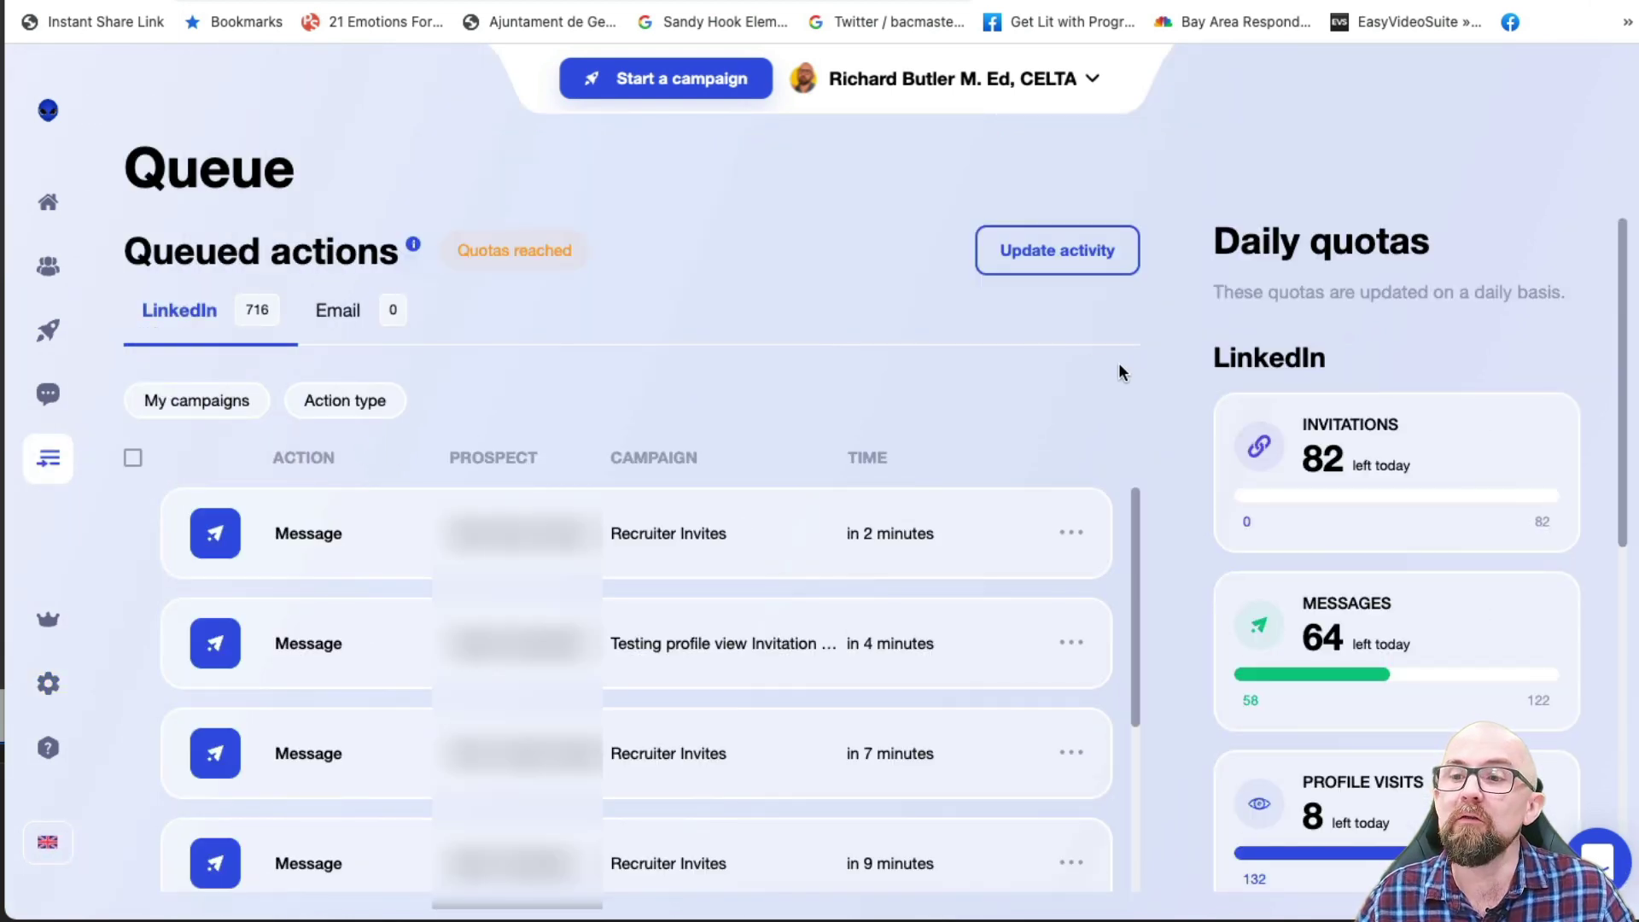
mouse_move(538, 247)
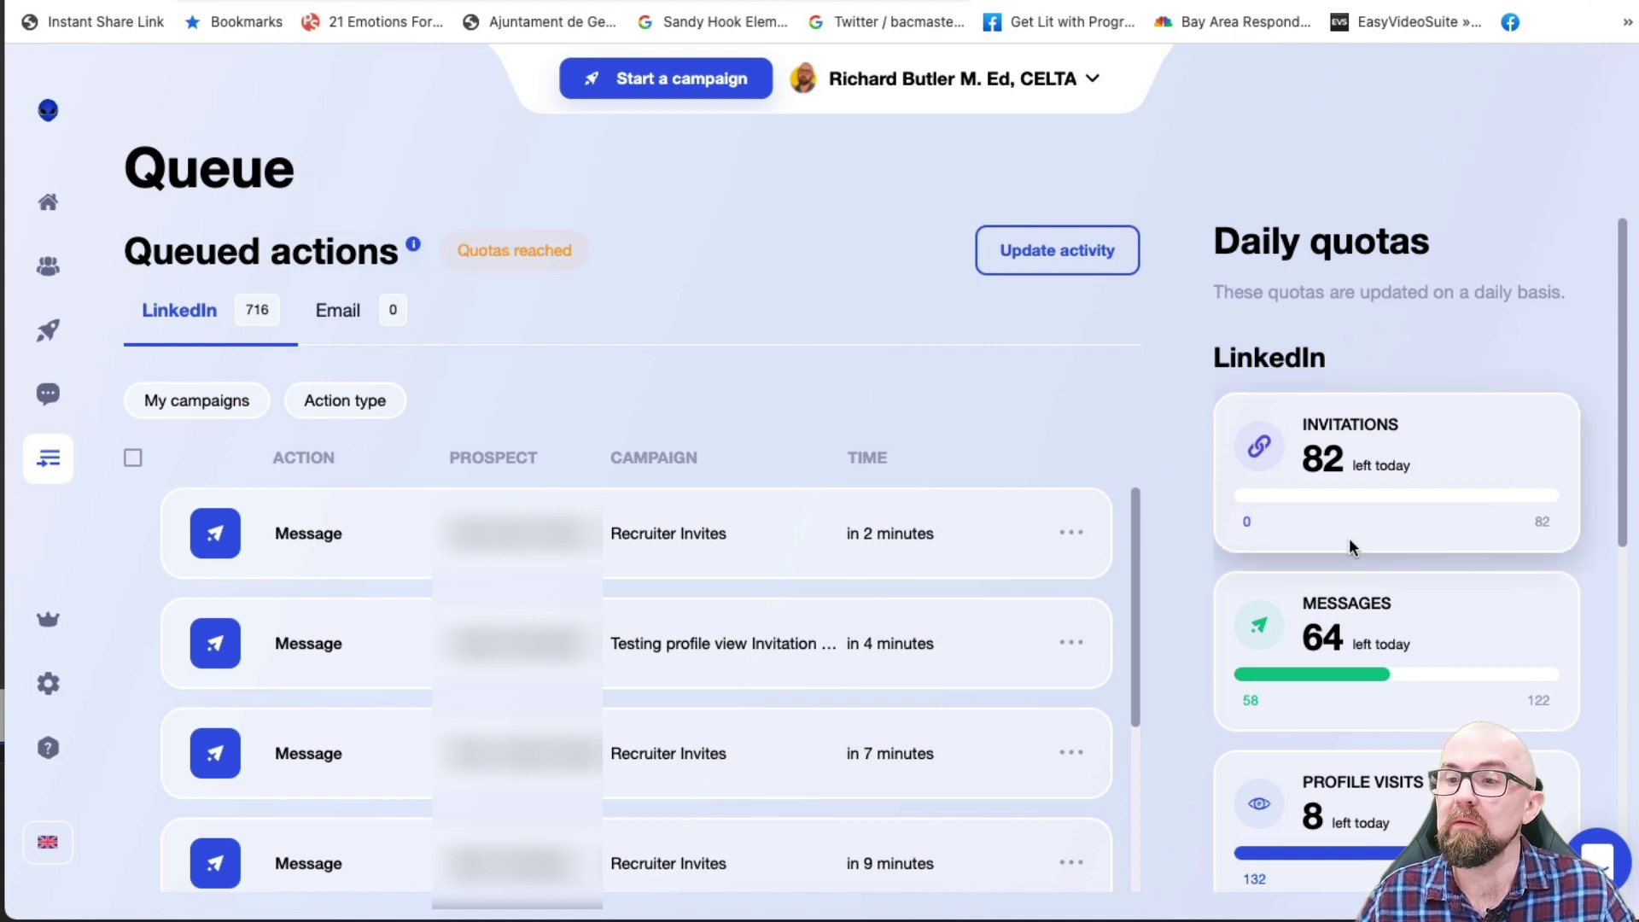
scroll(1352, 546, down, 2)
scroll(1350, 546, up, 2)
scroll(1355, 540, down, 3)
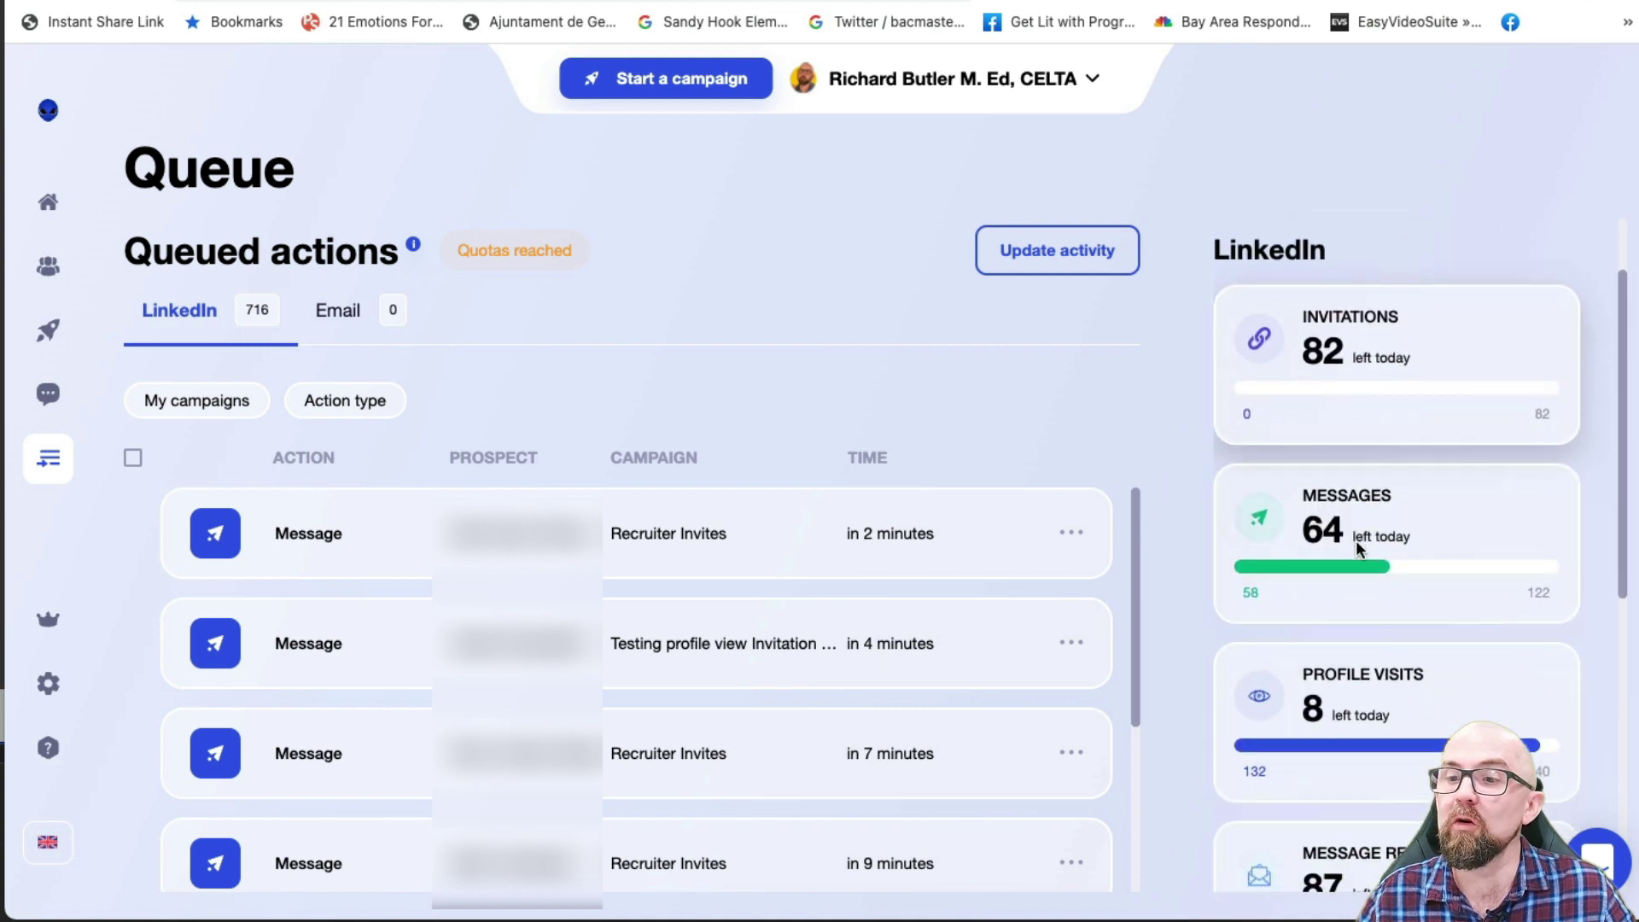
scroll(1355, 539, up, 2)
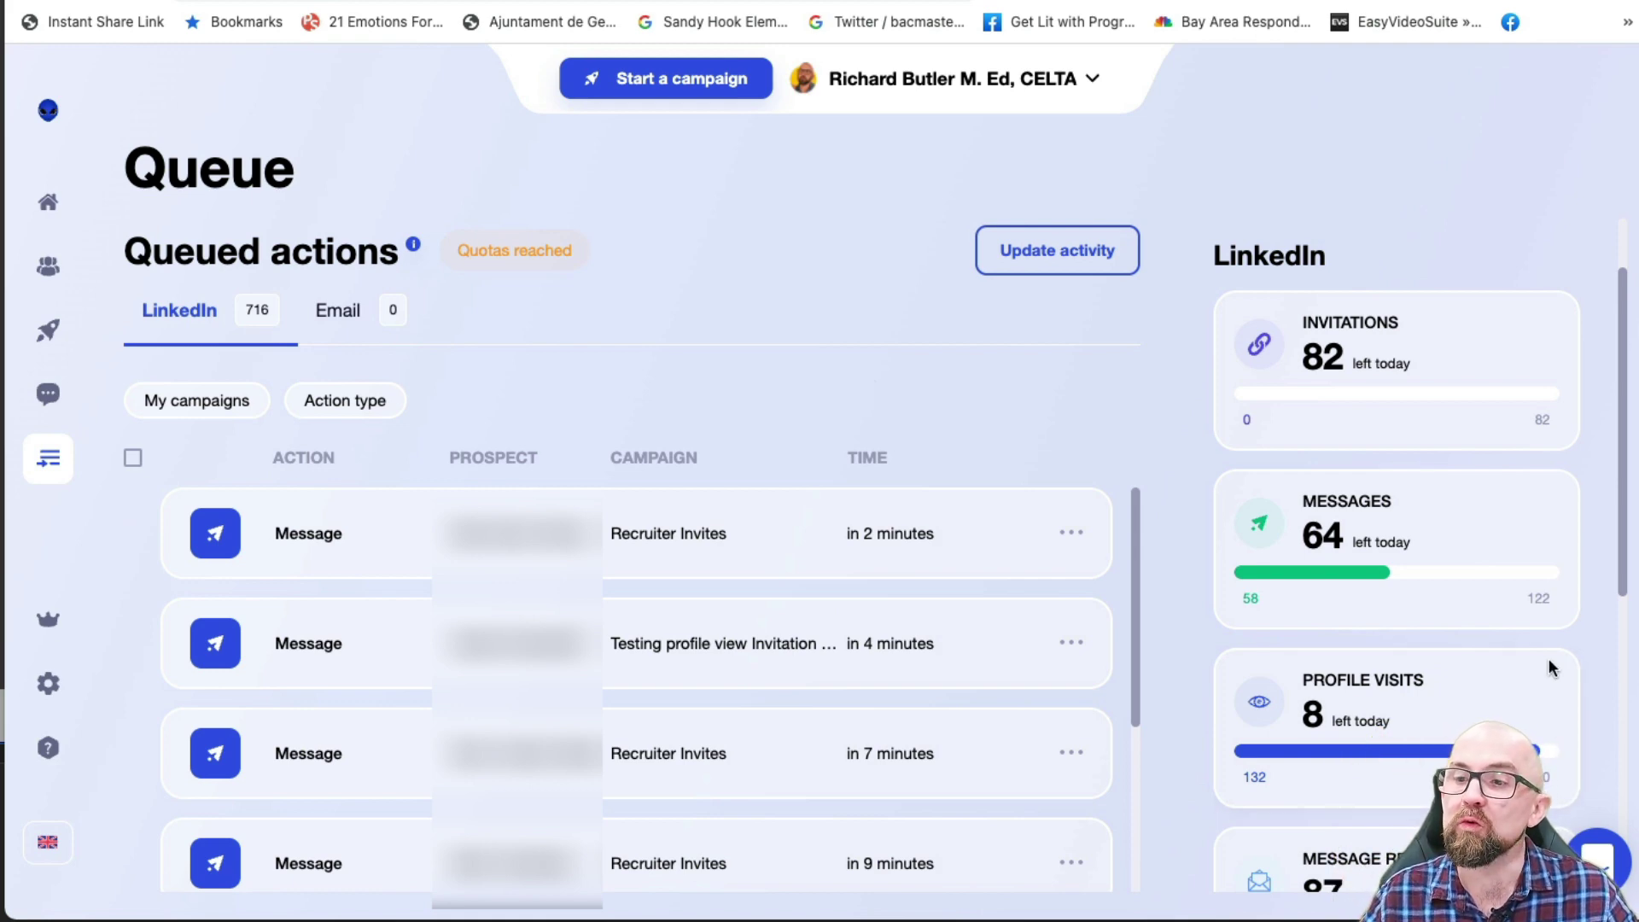
click(1465, 701)
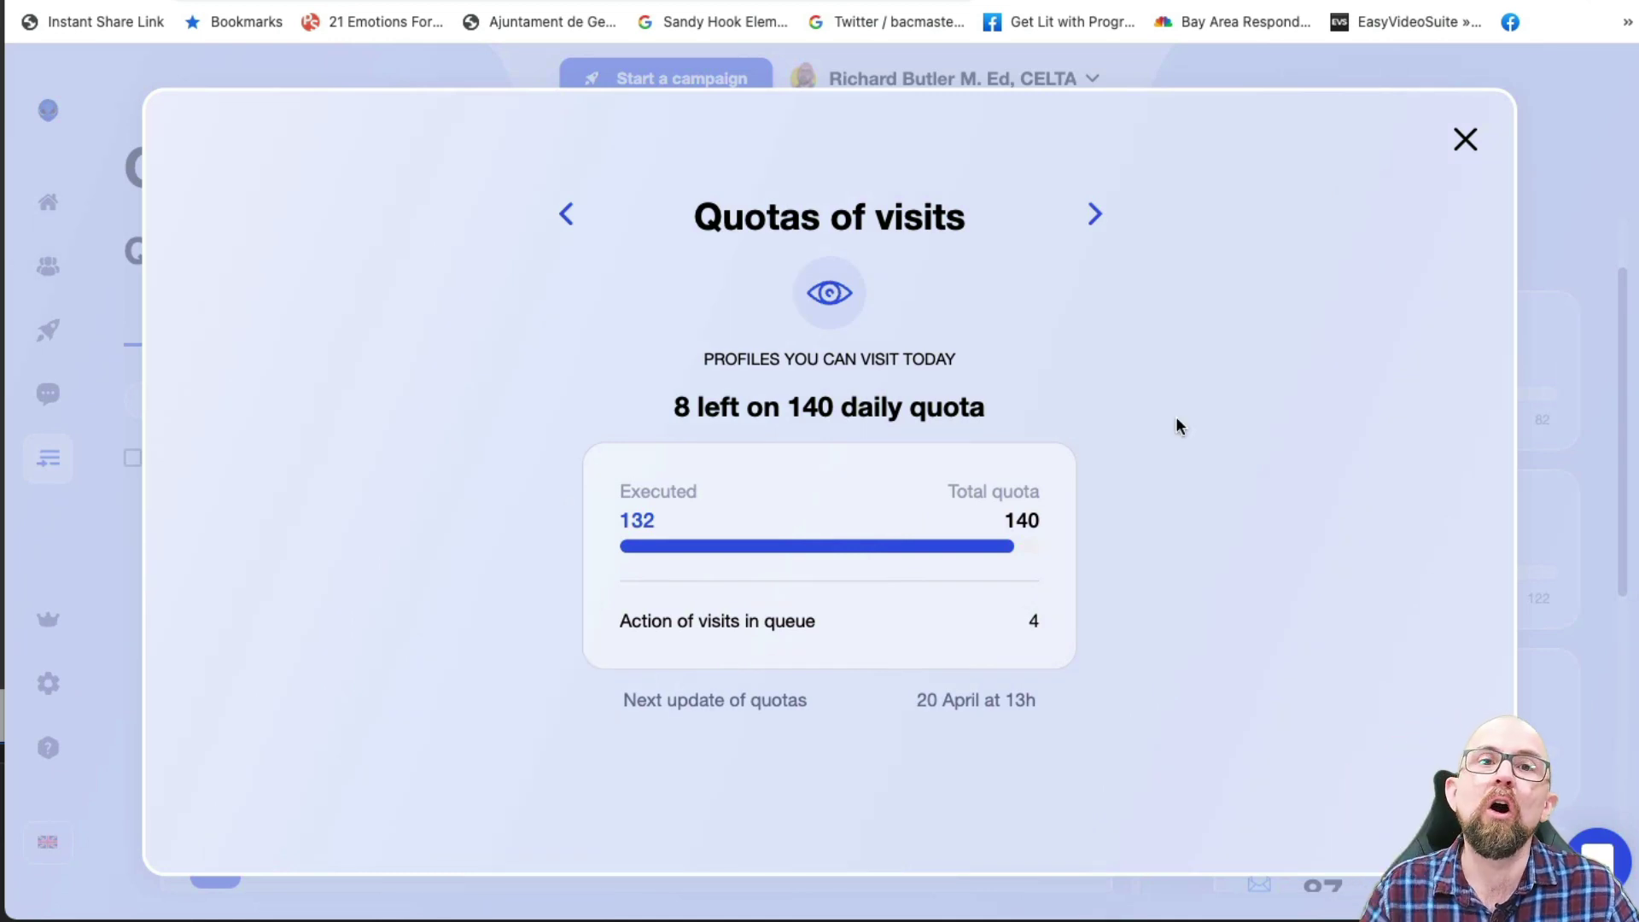
click(1461, 145)
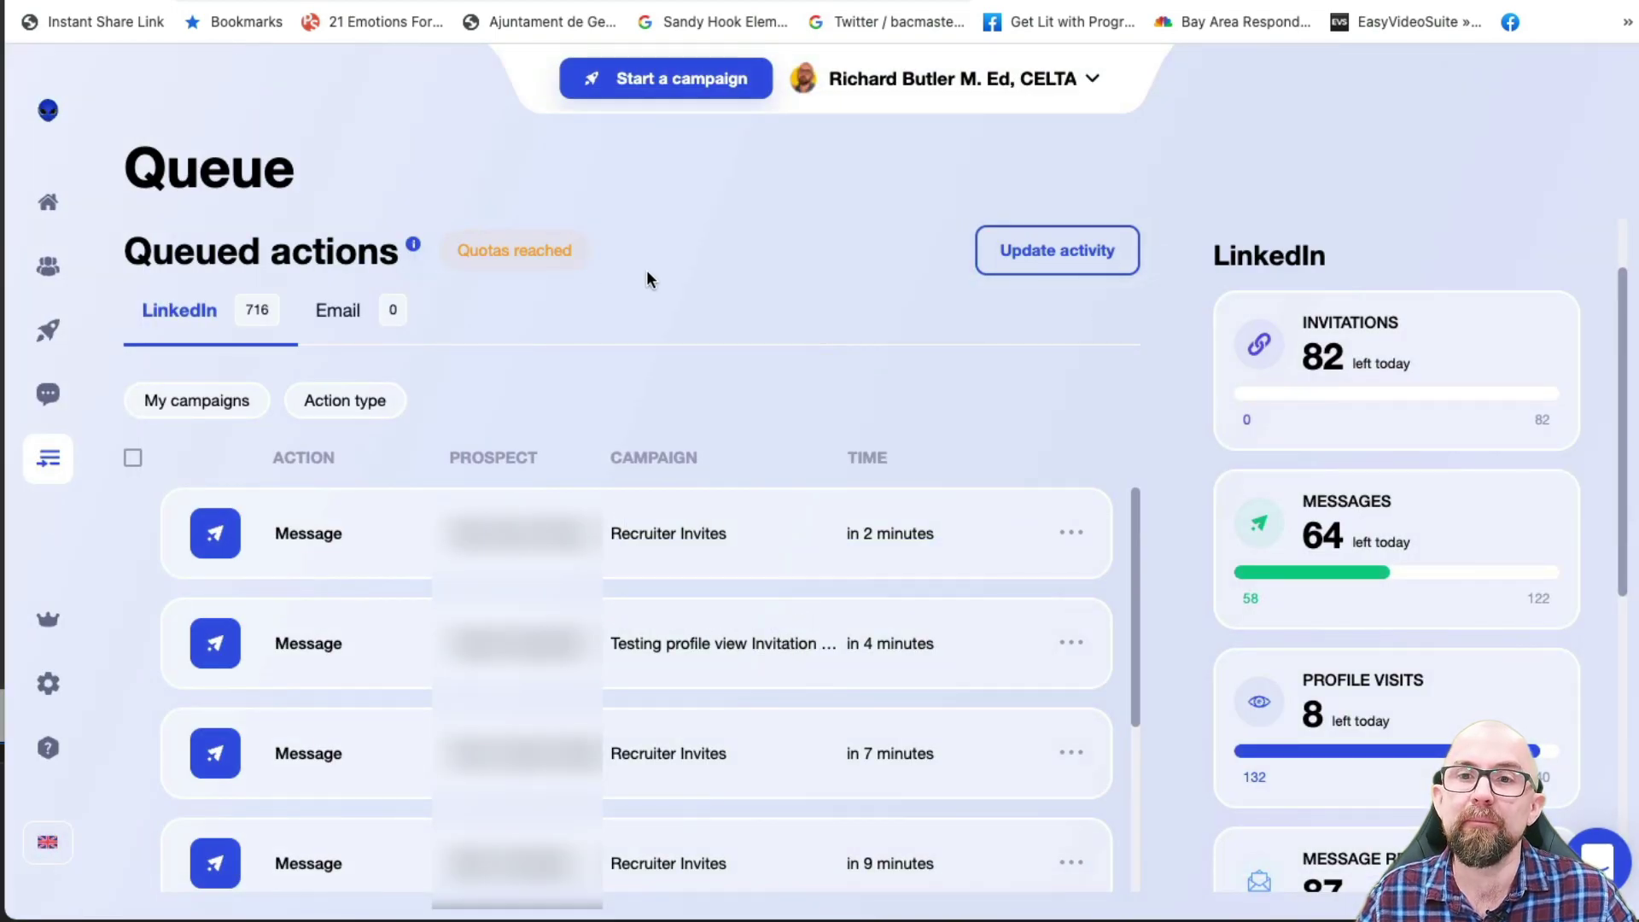